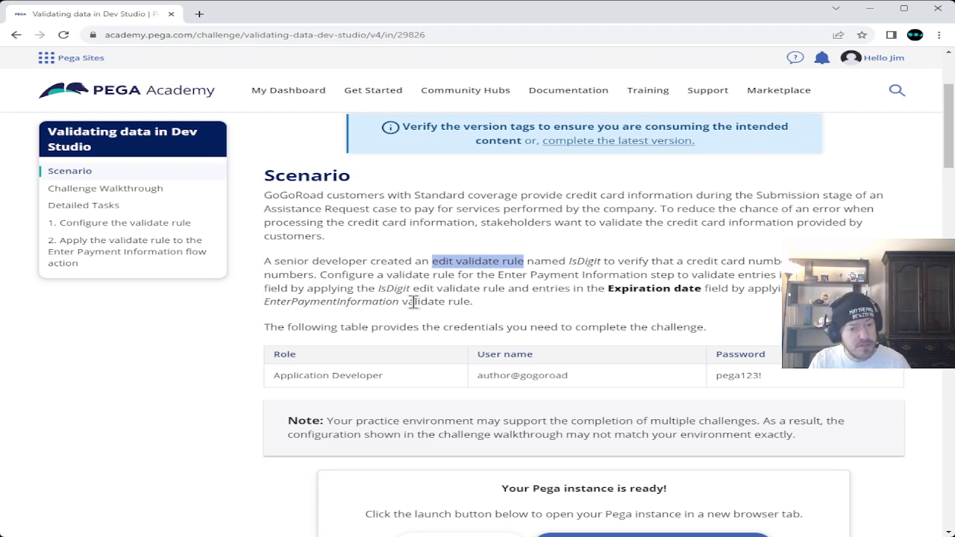
- Launch the Pega practice instance for the 'Validating data in Dev Studio' challenge in a new tab
{"action": "left_click_drag", "start_coordinate": [412, 289], "coordinate": [505, 289]}
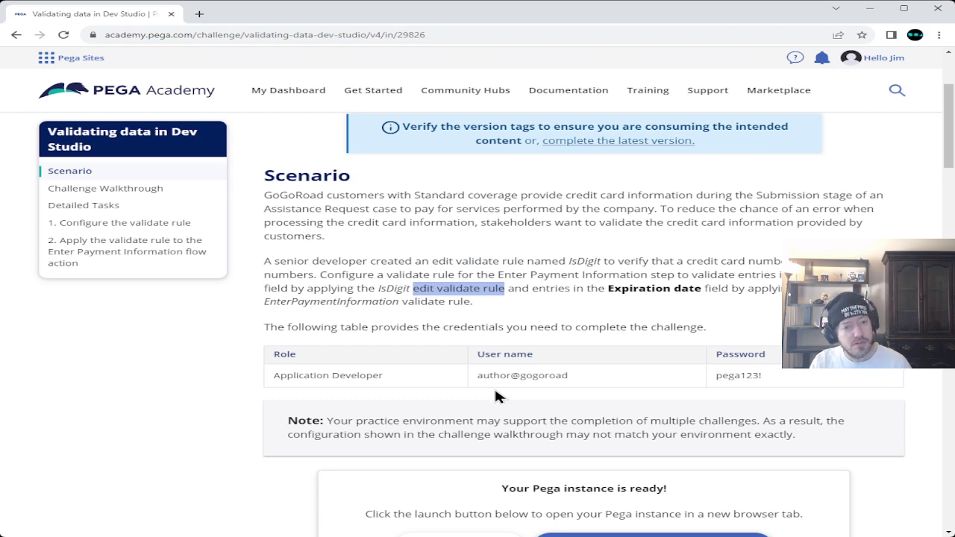
{"action": "scroll", "coordinate": [248, 254], "scroll_direction": "down", "scroll_amount": 3}
{"action": "scroll", "coordinate": [248, 260], "scroll_direction": "down", "scroll_amount": 1}
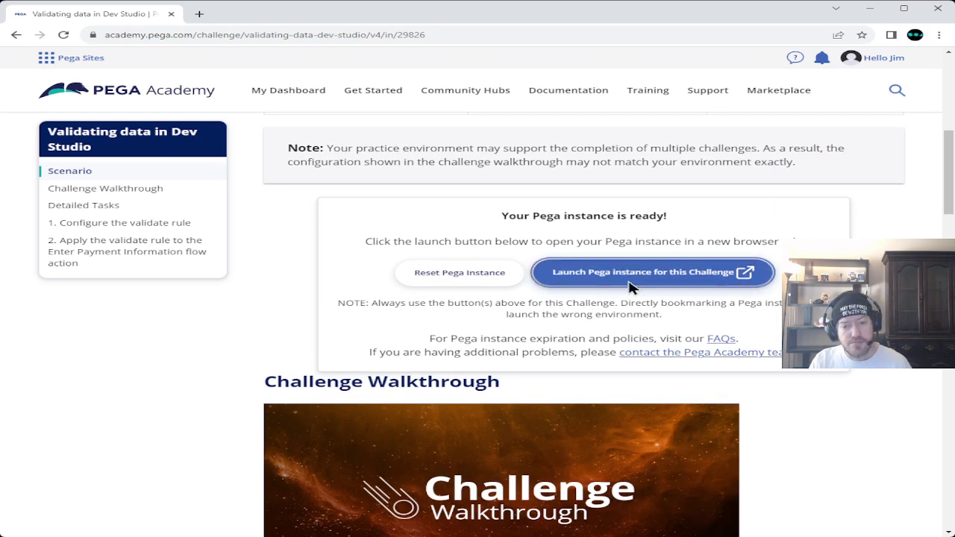
{"action": "left_click", "coordinate": [630, 288]}
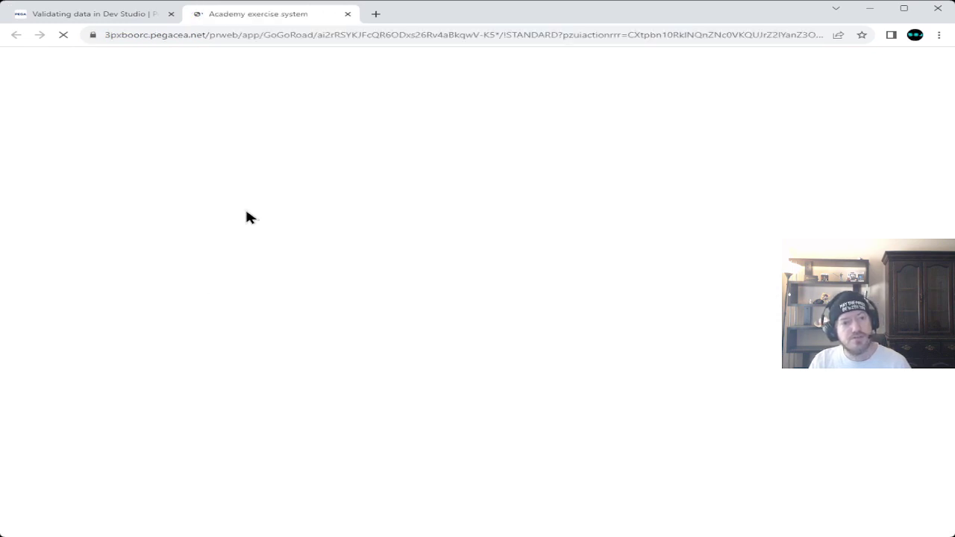
- Log in to the exercise system with the challenge's author user name and password
{"action": "type", "text": "author@gogoroad"}
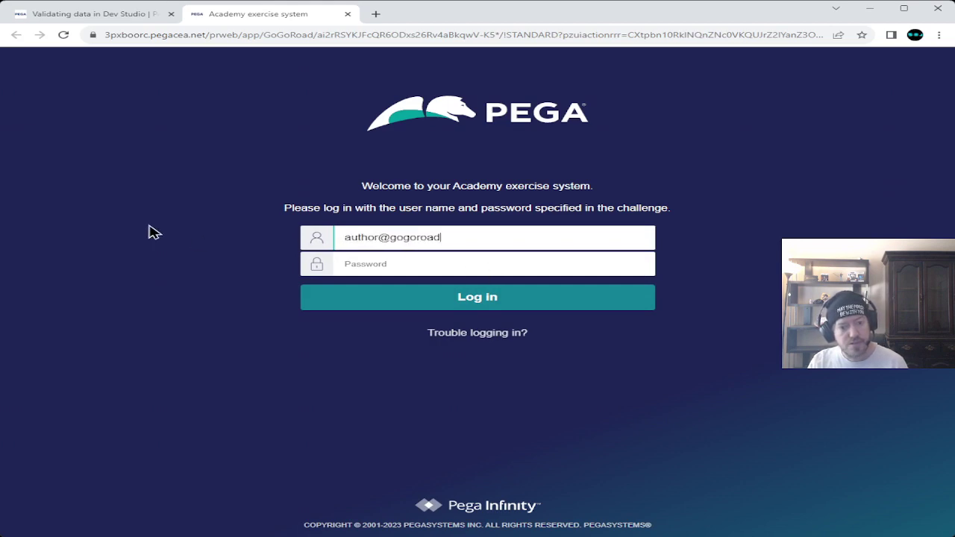
{"action": "left_click", "coordinate": [106, 15]}
{"action": "scroll", "coordinate": [301, 268], "scroll_direction": "up", "scroll_amount": 1}
{"action": "scroll", "coordinate": [301, 272], "scroll_direction": "up", "scroll_amount": 2}
{"action": "left_click", "coordinate": [245, 17]}
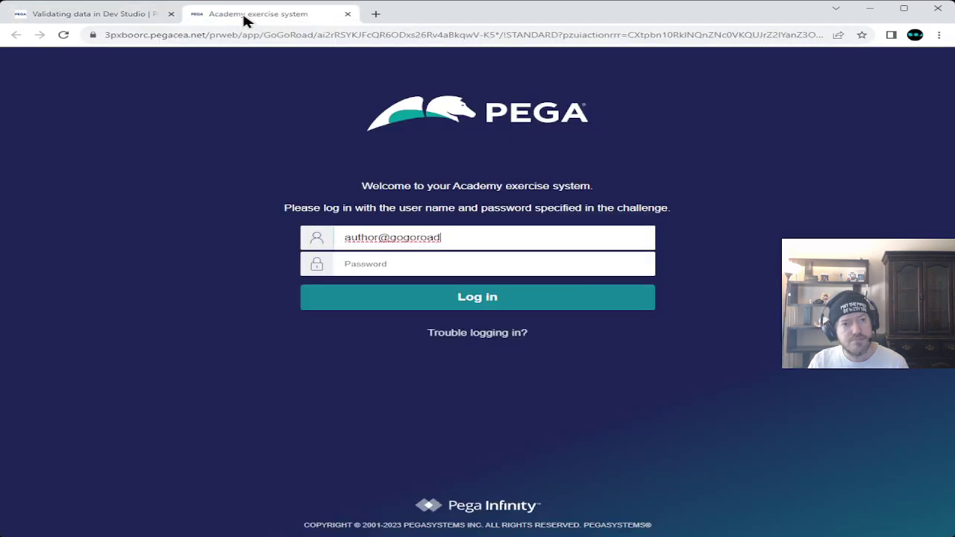
{"action": "left_click", "coordinate": [431, 264]}
{"action": "type", "text": "pega123!"}
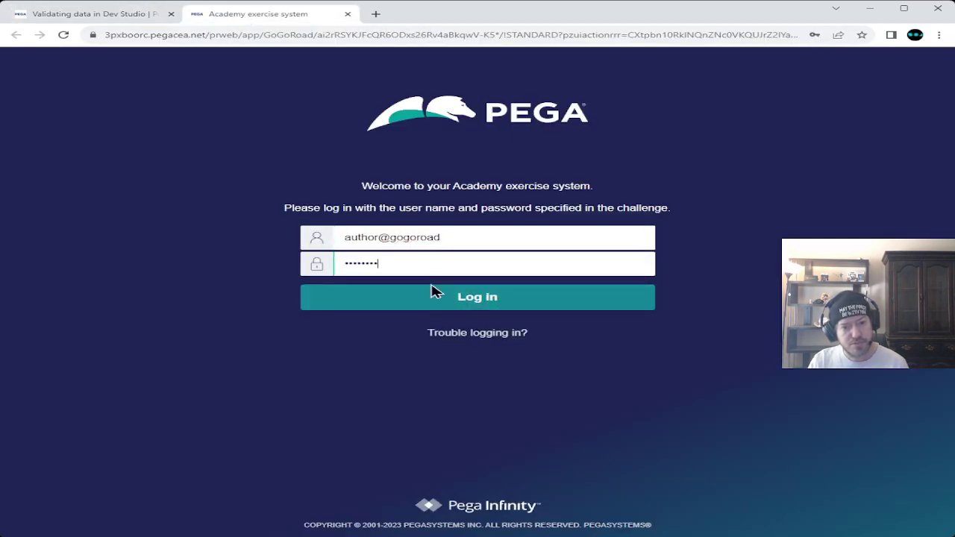
{"action": "left_click", "coordinate": [382, 301]}
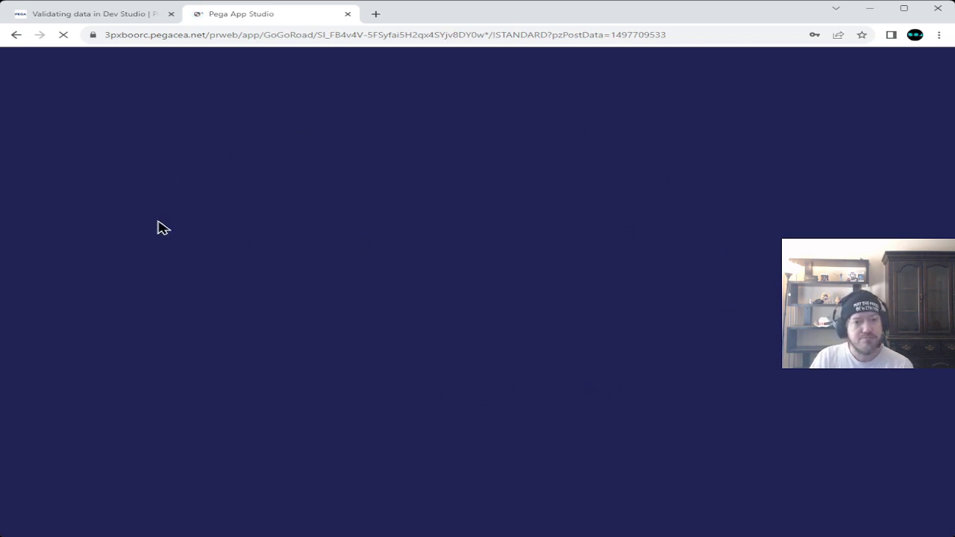
- Read the Academy's 'Configure the validate rule' steps, then return to the GoGoRoad App Studio overview
{"action": "left_click", "coordinate": [104, 15]}
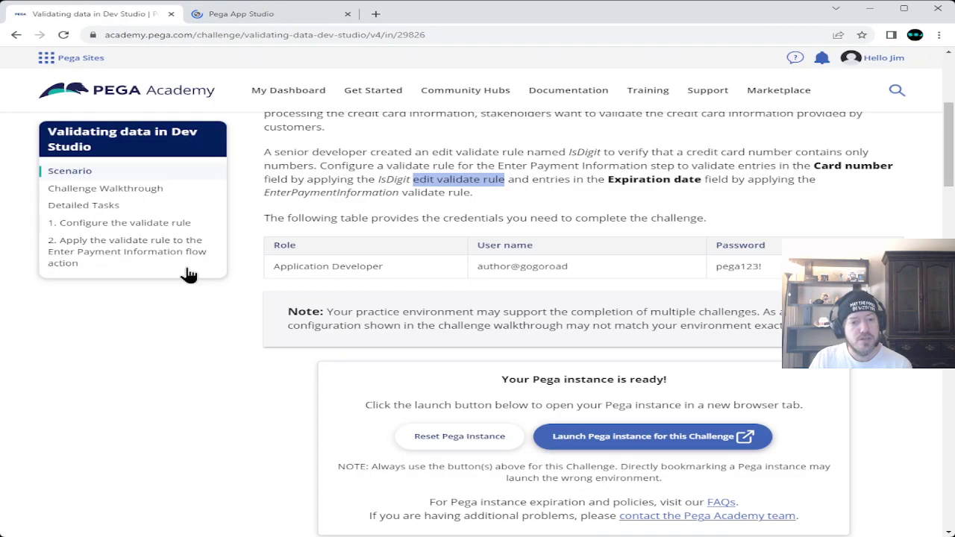
{"action": "scroll", "coordinate": [254, 264], "scroll_direction": "down", "scroll_amount": 8}
{"action": "scroll", "coordinate": [253, 258], "scroll_direction": "down", "scroll_amount": 2}
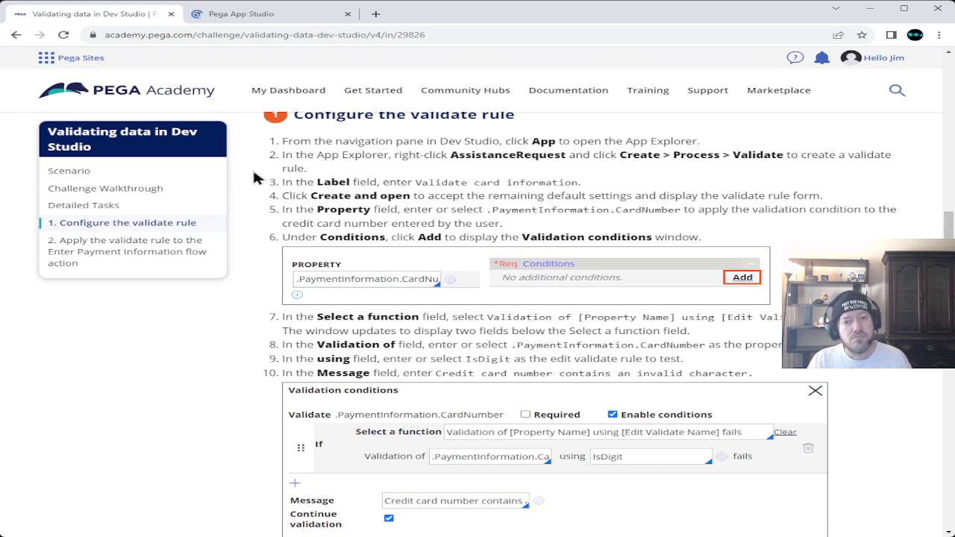
{"action": "left_click", "coordinate": [235, 17]}
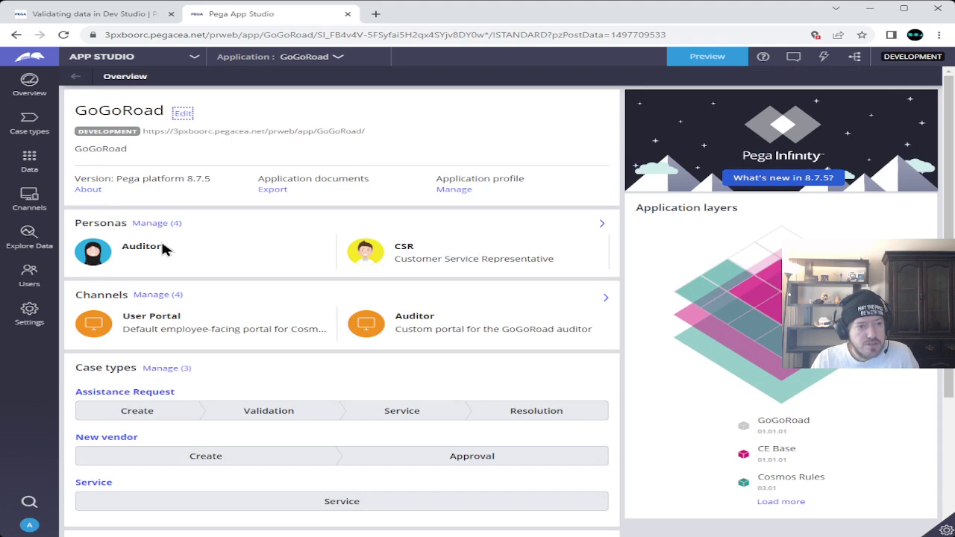
- Switch the GoGoRoad workspace from App Studio to Dev Studio
{"action": "left_click", "coordinate": [163, 59]}
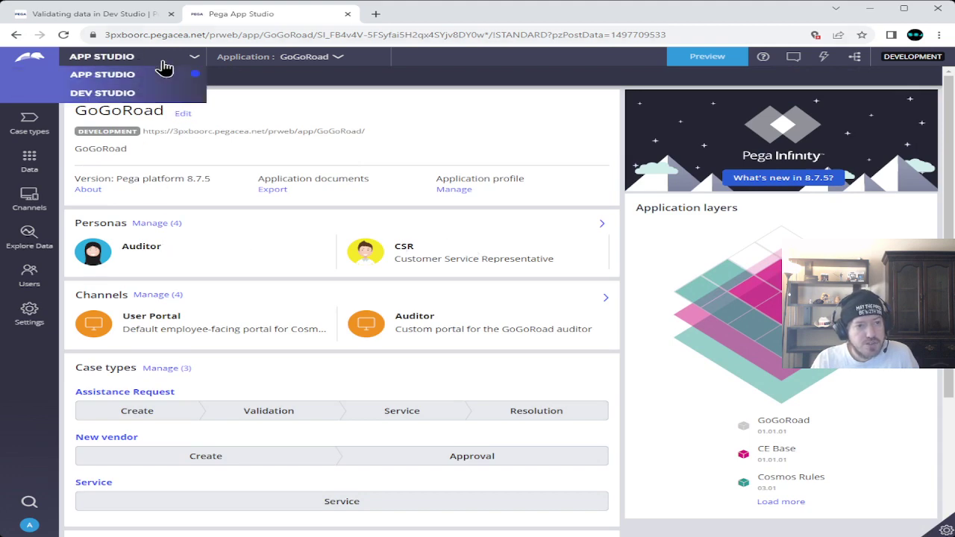
{"action": "left_click", "coordinate": [132, 95]}
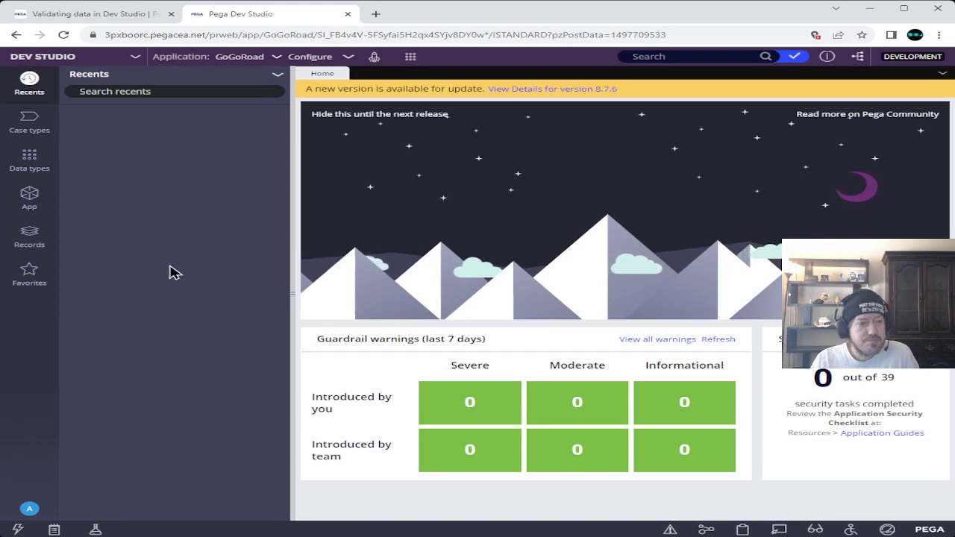
- Create a new Validate record on the AssistanceRequest class via Create > Process > Validate
{"action": "left_click", "coordinate": [30, 197]}
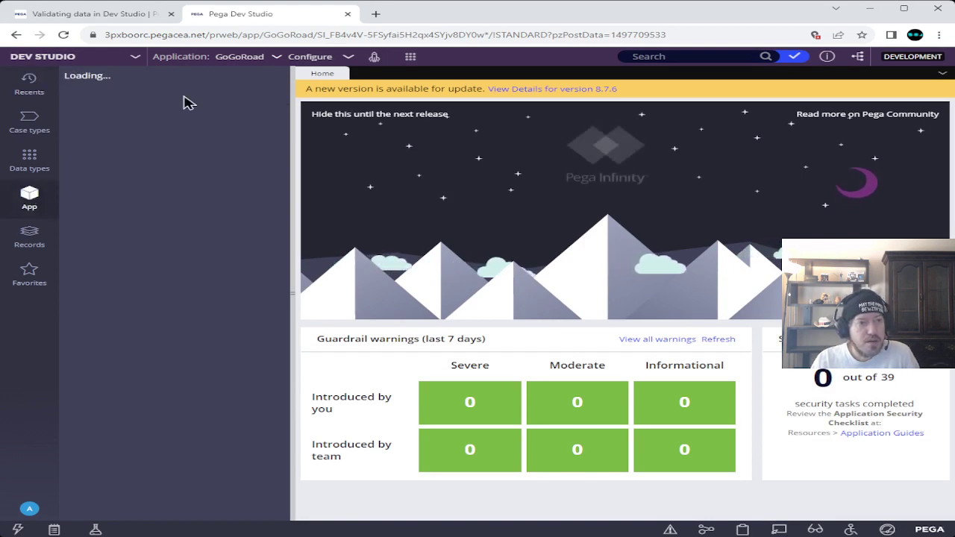
{"action": "left_click", "coordinate": [127, 6]}
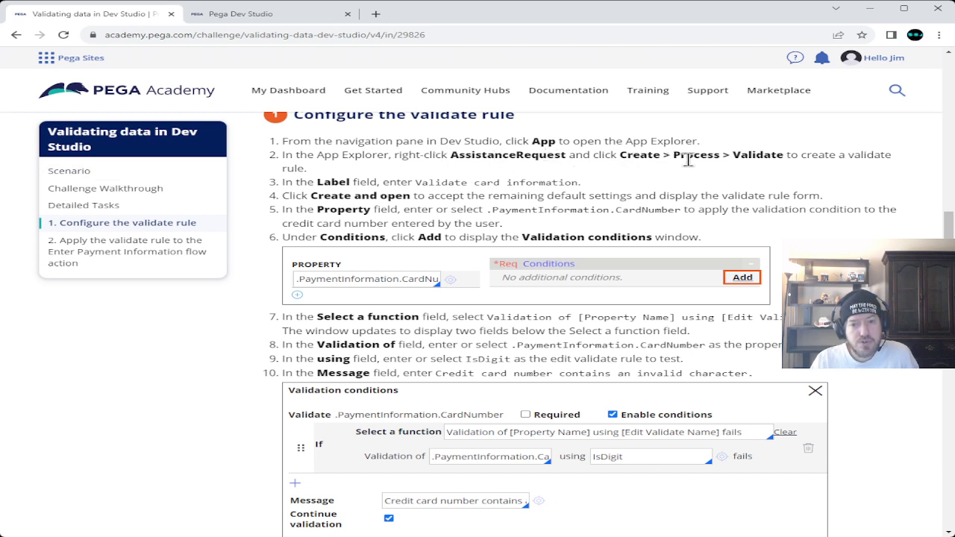
{"action": "left_click", "coordinate": [254, 14]}
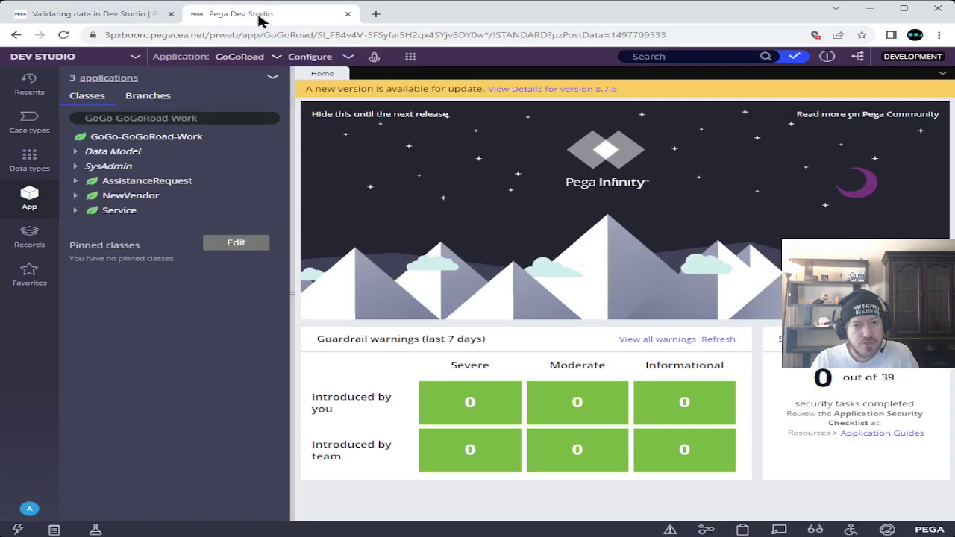
{"action": "left_click", "coordinate": [126, 186]}
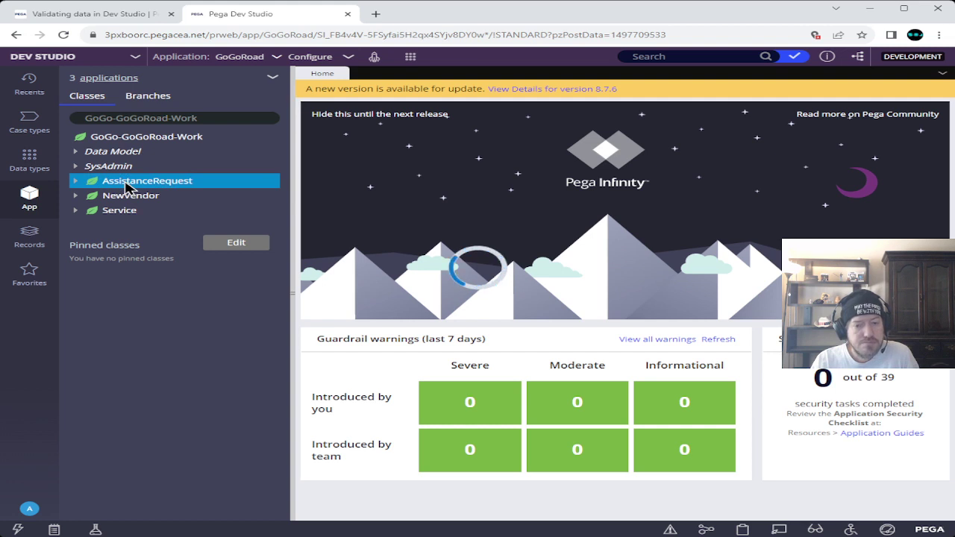
{"action": "right_click", "coordinate": [127, 188]}
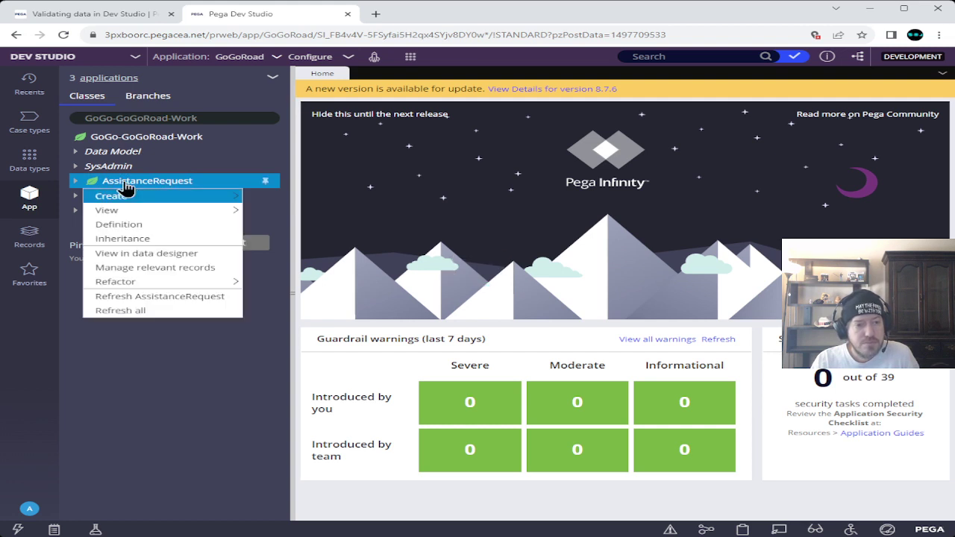
{"action": "mouse_move", "coordinate": [160, 196]}
{"action": "mouse_move", "coordinate": [302, 310]}
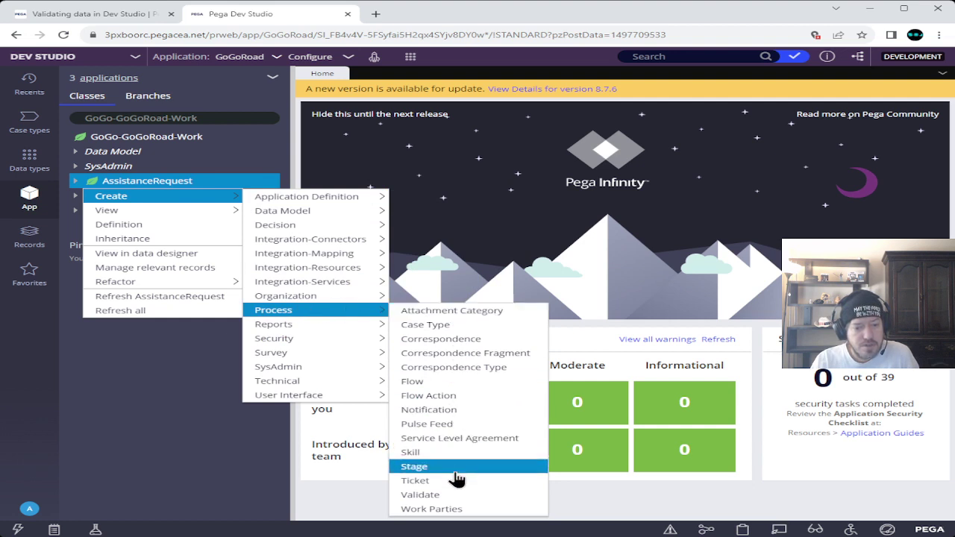
{"action": "left_click", "coordinate": [455, 495]}
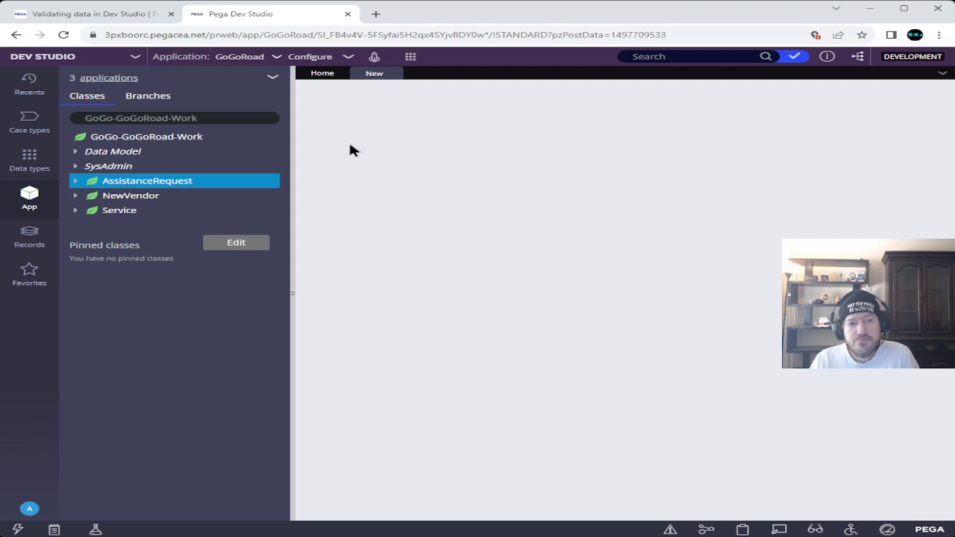
- Copy the label 'Validate card information' from the Academy instructions
{"action": "left_click", "coordinate": [111, 15]}
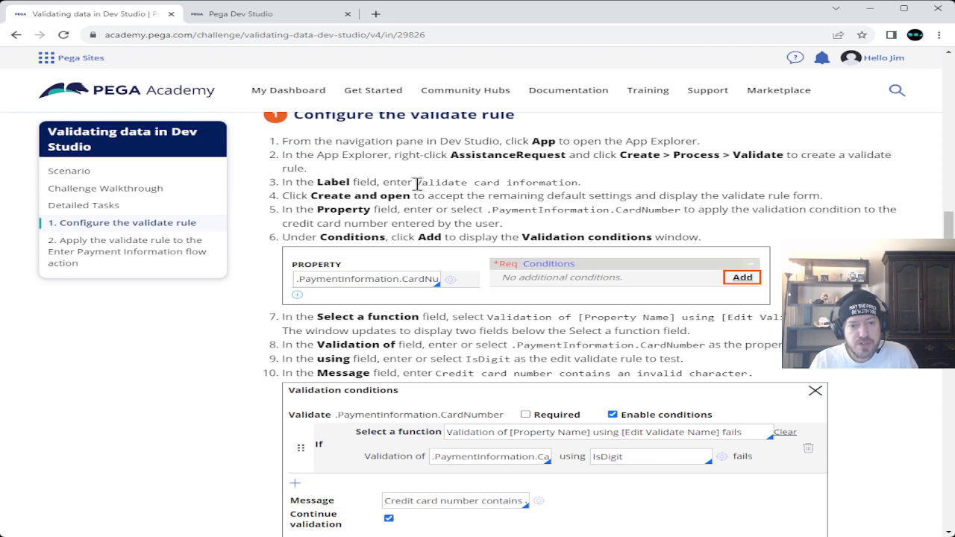
{"action": "left_click_drag", "start_coordinate": [415, 183], "coordinate": [573, 182]}
{"action": "left_click", "coordinate": [573, 182]}
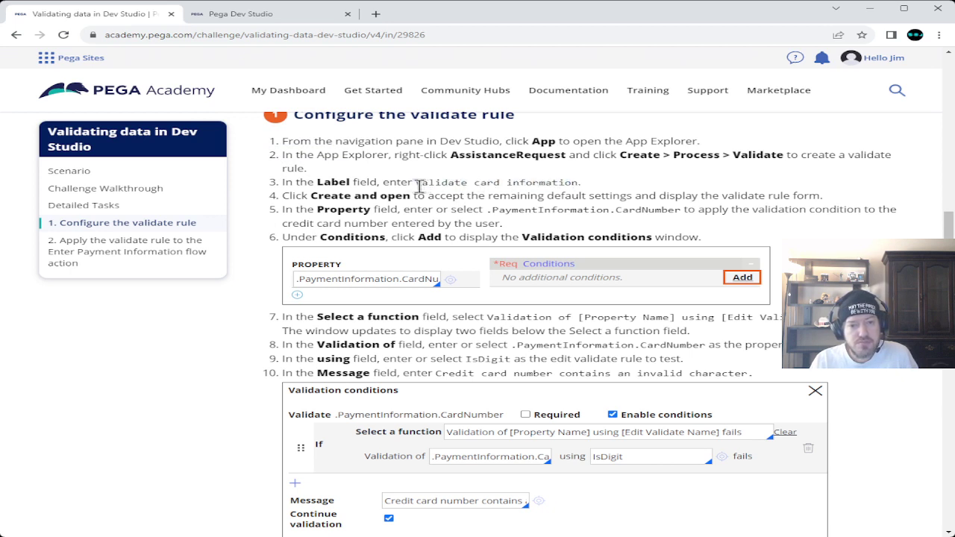
{"action": "left_click_drag", "start_coordinate": [416, 183], "coordinate": [578, 183]}
{"action": "key", "text": "ctrl+c"}
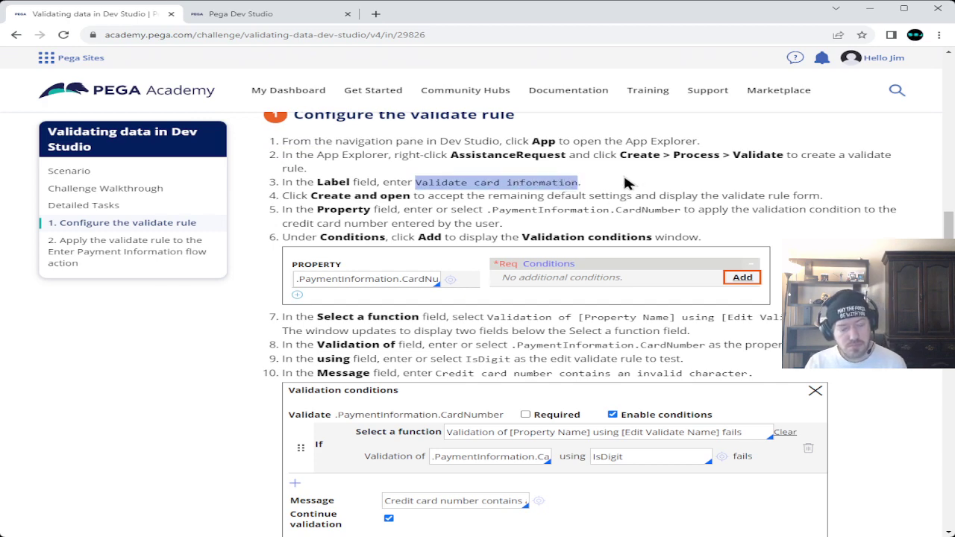
- Paste 'Validate card information' as the label and create the validate rule
{"action": "left_click", "coordinate": [253, 13]}
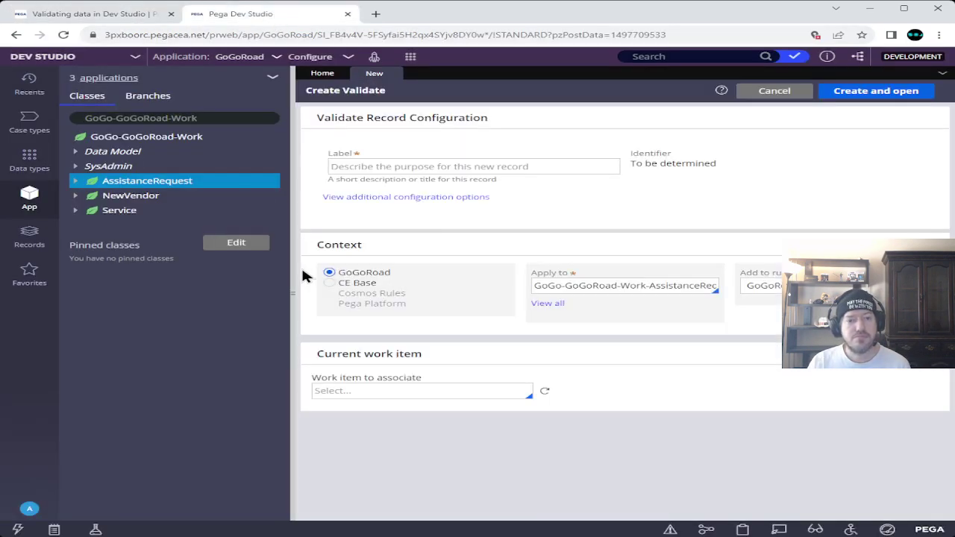
{"action": "left_click", "coordinate": [473, 167]}
{"action": "key", "text": "ctrl+v"}
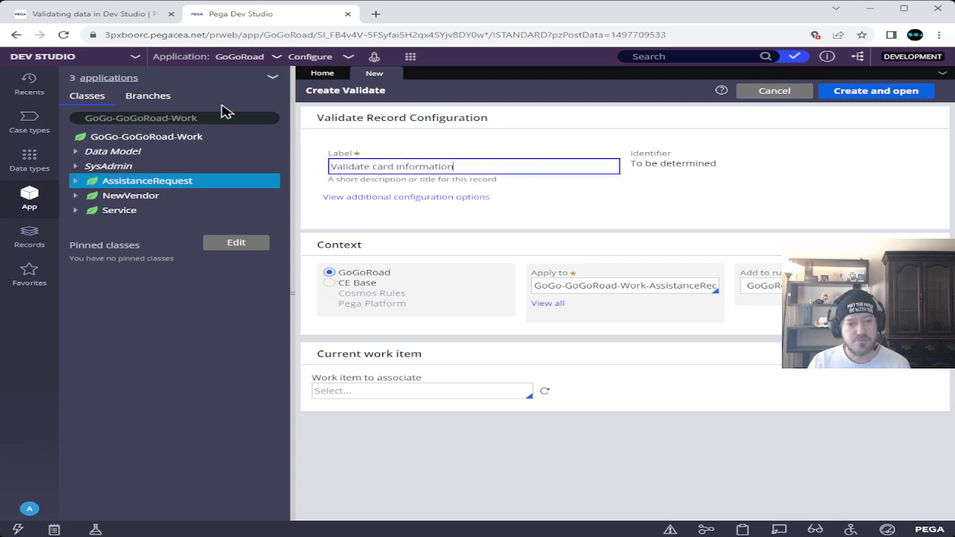
{"action": "left_click", "coordinate": [492, 212]}
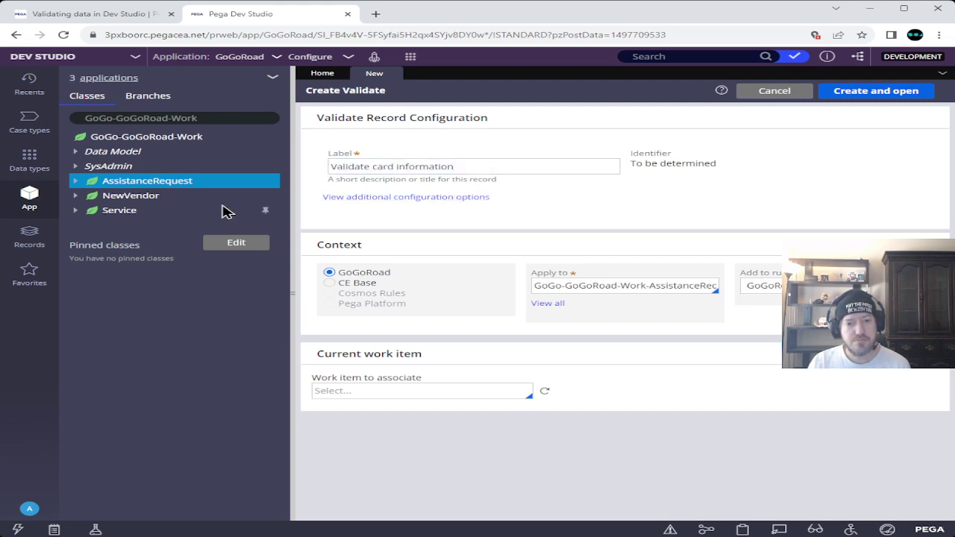
{"action": "left_click", "coordinate": [93, 13]}
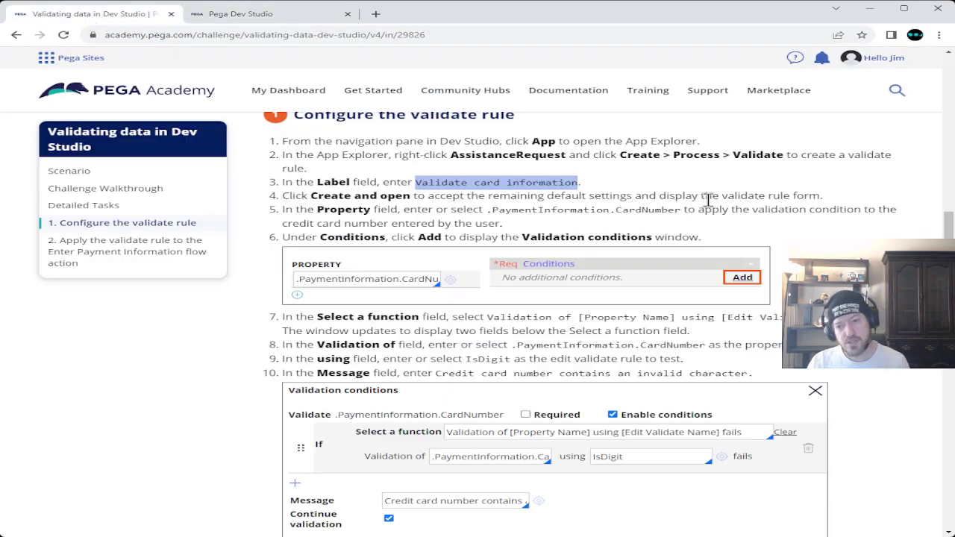
{"action": "left_click", "coordinate": [298, 16]}
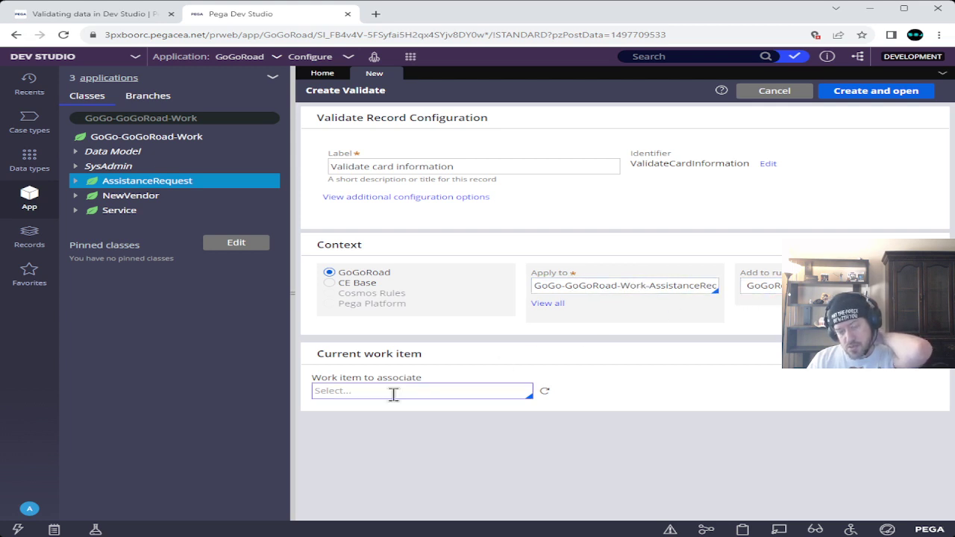
{"action": "left_click", "coordinate": [852, 95]}
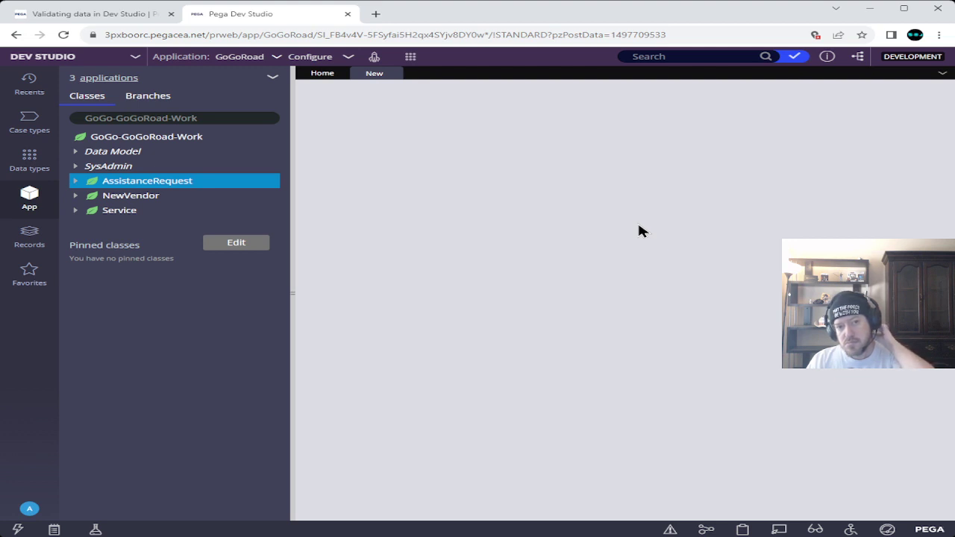
- Copy the .PaymentInformation property path from the instructions and go to the Property field
{"action": "left_click", "coordinate": [102, 15]}
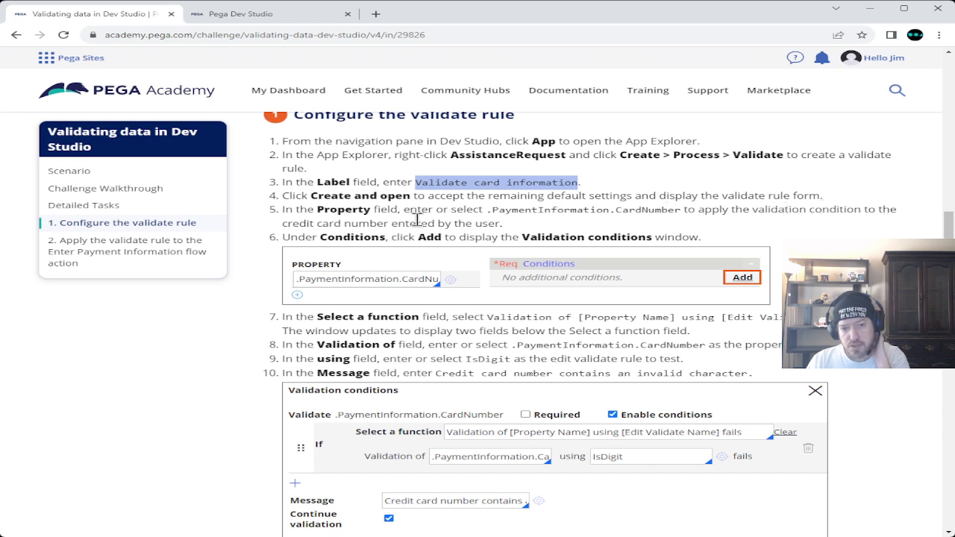
{"action": "left_click_drag", "start_coordinate": [487, 211], "coordinate": [682, 213]}
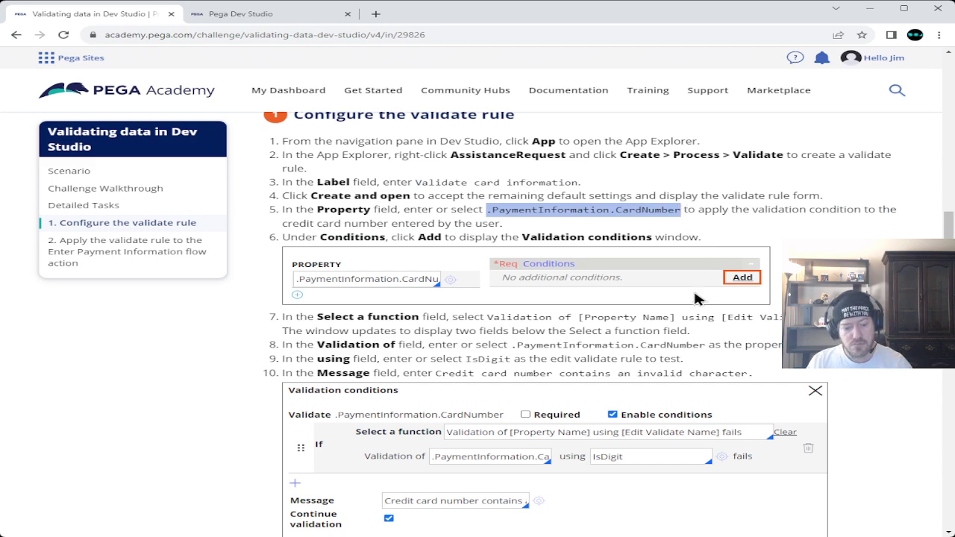
{"action": "left_click", "coordinate": [235, 13]}
{"action": "left_click", "coordinate": [385, 240]}
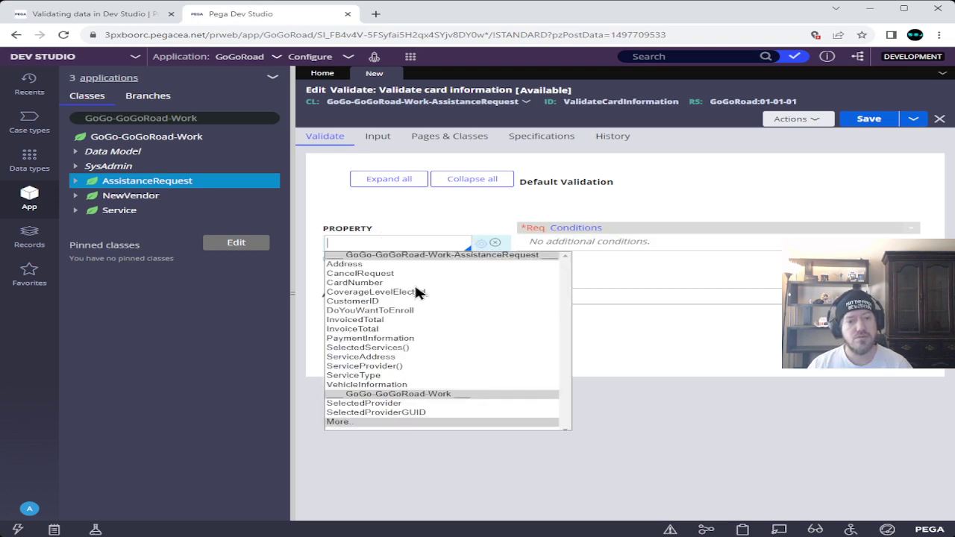
- Try picking CardNumber and PaymentInformation from the property suggestions, then clear the field
{"action": "key", "text": "Down"}
{"action": "key", "text": "Down"}
{"action": "key", "text": "Down"}
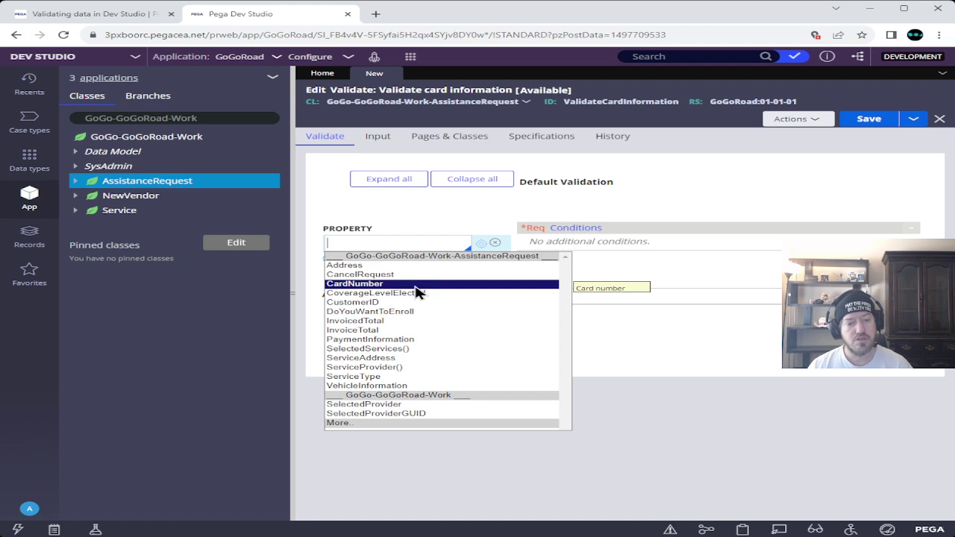
{"action": "key", "text": "Return"}
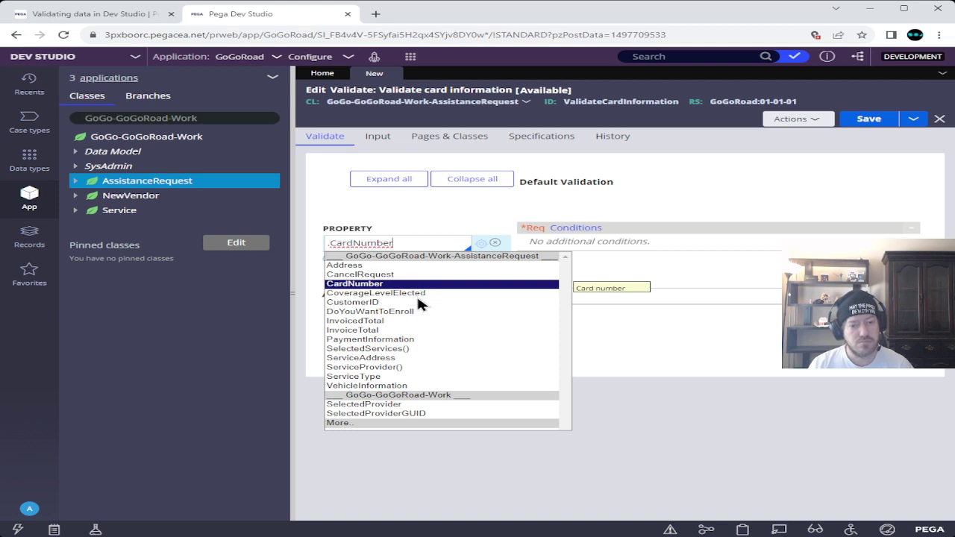
{"action": "left_click", "coordinate": [378, 287]}
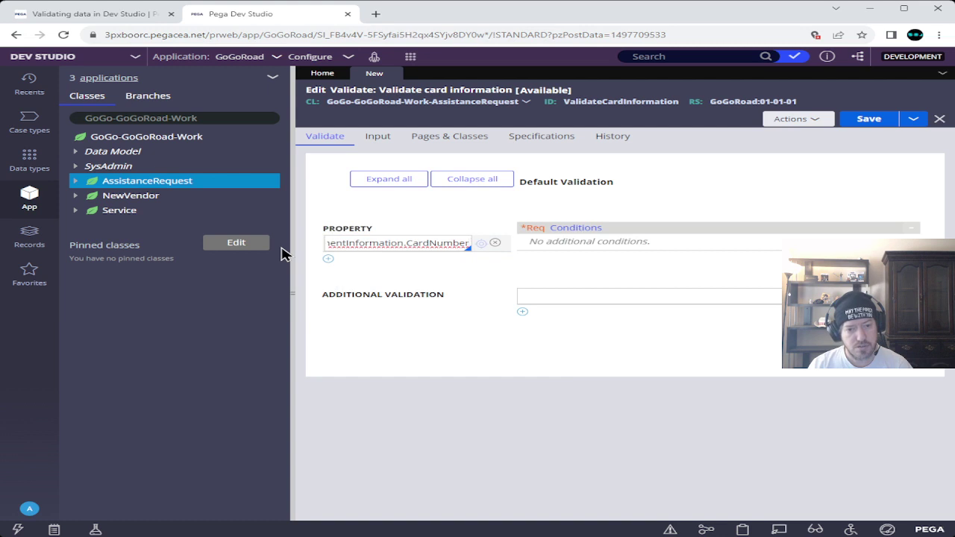
{"action": "key", "text": "BackSpace"}
{"action": "key", "text": "BackSpace"}
{"action": "key", "text": "BackSpace"}
{"action": "key", "text": "BackSpace"}
{"action": "key", "text": "BackSpace"}
{"action": "key", "text": "BackSpace"}
{"action": "key", "text": "BackSpace"}
{"action": "key", "text": "BackSpace"}
{"action": "key", "text": "BackSpace"}
{"action": "key", "text": "BackSpace"}
{"action": "key", "text": "BackSpace"}
{"action": "key", "text": "BackSpace"}
{"action": "key", "text": "BackSpace"}
{"action": "key", "text": "BackSpace"}
{"action": "key", "text": "BackSpace"}
{"action": "key", "text": "BackSpace"}
{"action": "key", "text": "BackSpace"}
{"action": "key", "text": "BackSpace"}
{"action": "key", "text": "BackSpace"}
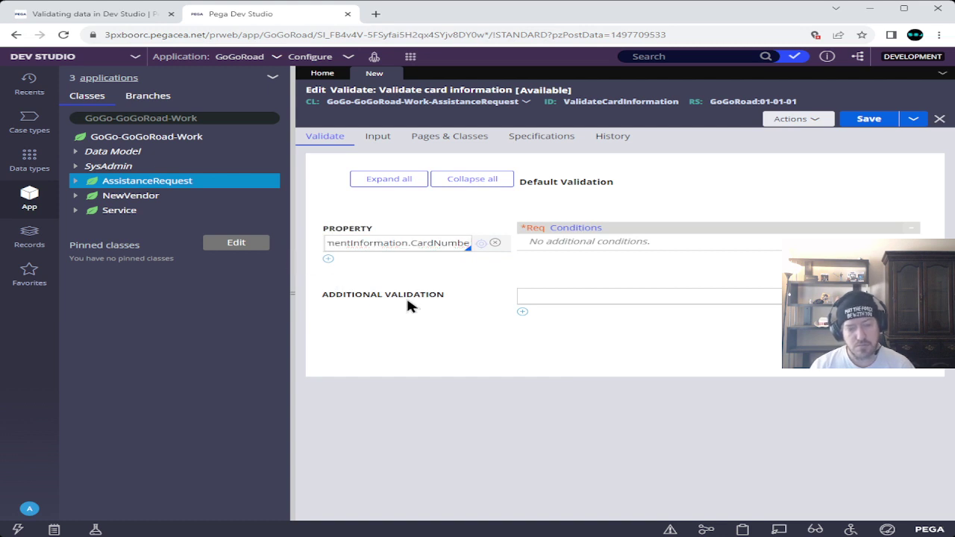
{"action": "key", "text": "BackSpace"}
{"action": "key", "text": "BackSpace"}
{"action": "key", "text": "BackSpace"}
{"action": "key", "text": "BackSpace"}
{"action": "key", "text": "BackSpace"}
{"action": "key", "text": "BackSpace"}
{"action": "key", "text": "BackSpace"}
{"action": "key", "text": "BackSpace"}
{"action": "key", "text": "BackSpace"}
{"action": "key", "text": "BackSpace"}
{"action": "key", "text": "BackSpace"}
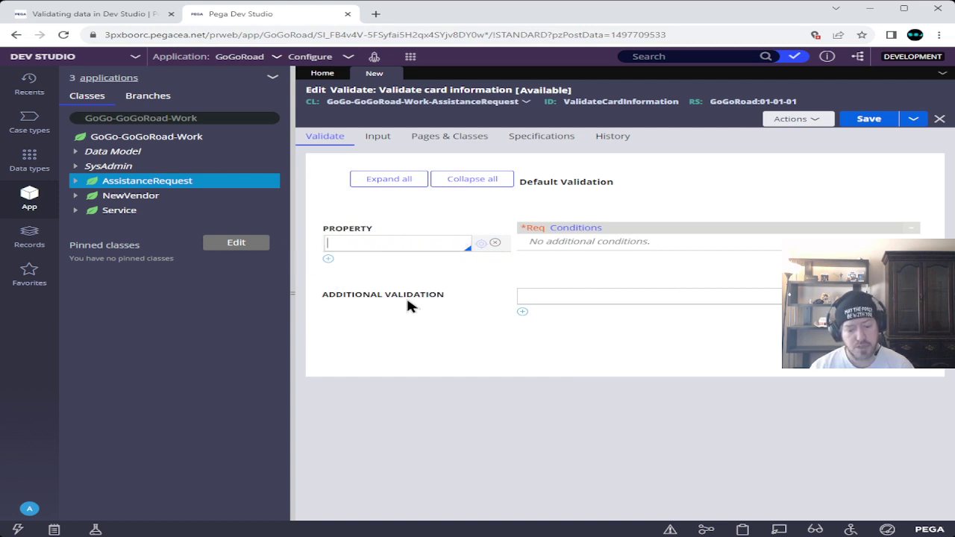
{"action": "type", "text": "."}
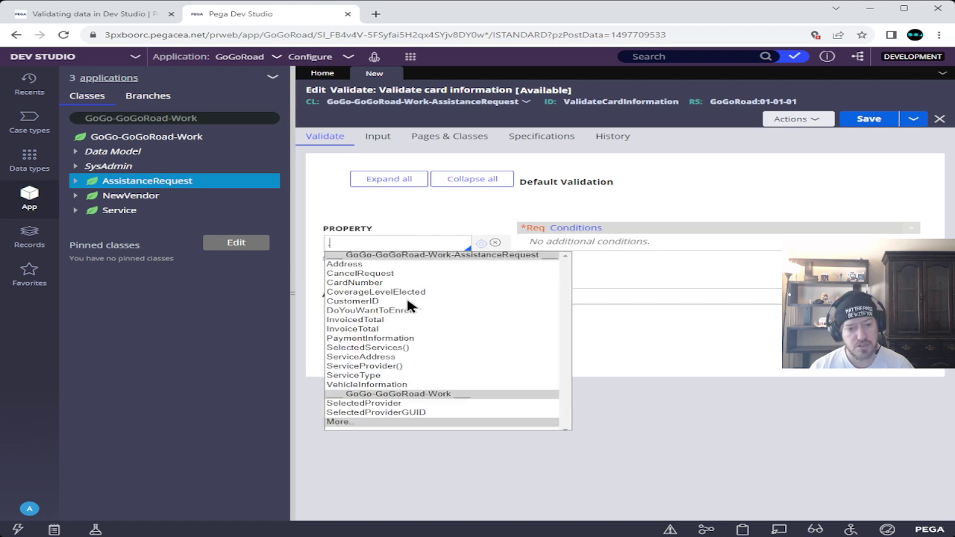
{"action": "key", "text": "Down"}
{"action": "key", "text": "Down"}
{"action": "key", "text": "Down"}
{"action": "key", "text": "Down"}
{"action": "key", "text": "Down"}
{"action": "key", "text": "Down"}
{"action": "key", "text": "Down"}
{"action": "key", "text": "Down"}
{"action": "key", "text": "Down"}
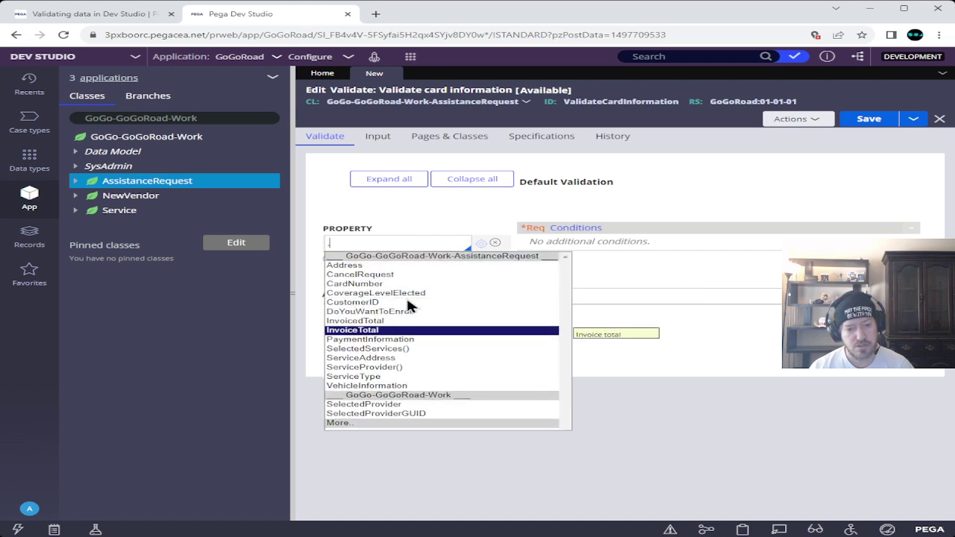
{"action": "key", "text": "Return"}
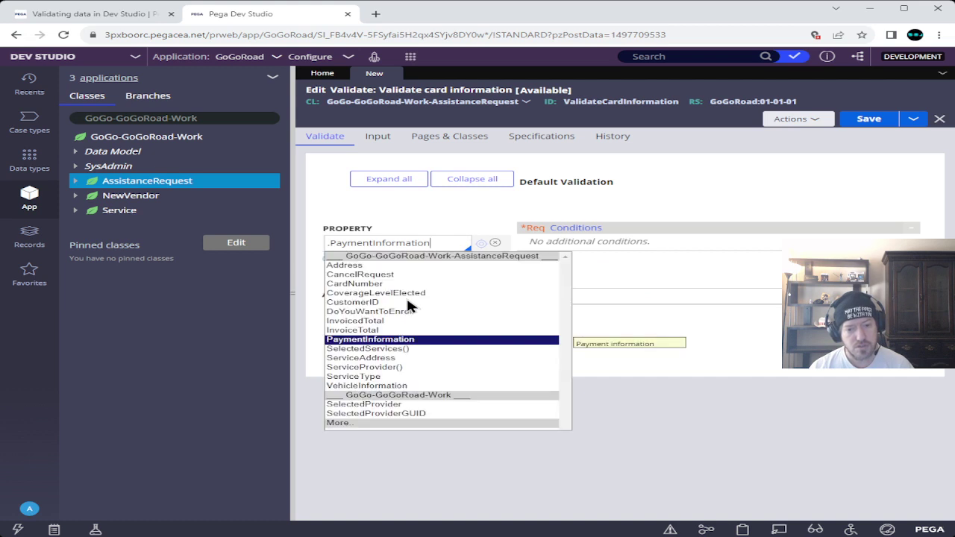
- Paste .PaymentInformation.CardNumber into the Property field and return to the Academy steps
{"action": "key", "text": "Up"}
{"action": "key", "text": "Down"}
{"action": "key", "text": "Down"}
{"action": "key", "text": "Down"}
{"action": "key", "text": "Up"}
{"action": "key", "text": "Up"}
{"action": "key", "text": "Down"}
{"action": "key", "text": "Down"}
{"action": "key", "text": "Down"}
{"action": "key", "text": "Down"}
{"action": "key", "text": "Down"}
{"action": "key", "text": "Down"}
{"action": "key", "text": "Down"}
{"action": "key", "text": "Down"}
{"action": "key", "text": "Up"}
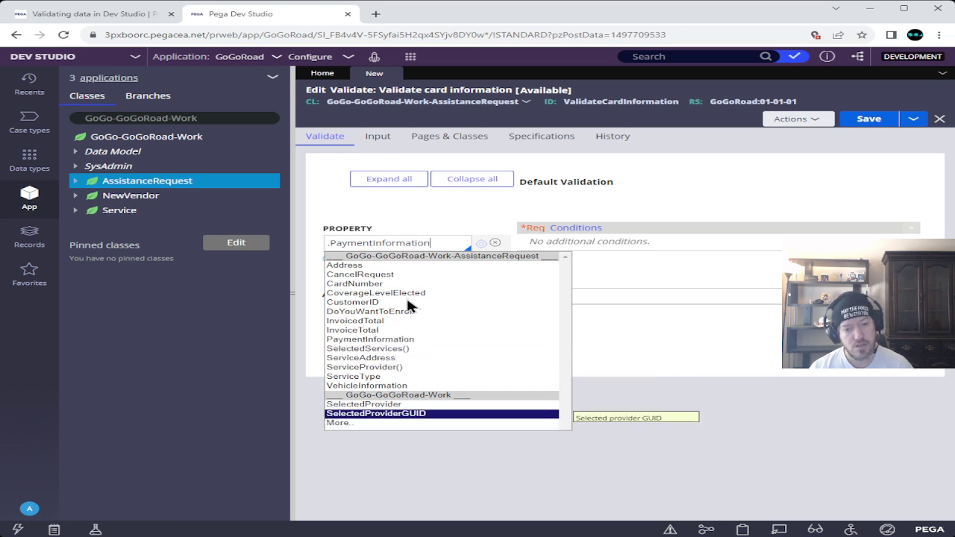
{"action": "key", "text": "Up"}
{"action": "key", "text": "Up"}
{"action": "key", "text": "Up"}
{"action": "key", "text": "Up"}
{"action": "key", "text": "Up"}
{"action": "key", "text": "BackSpace"}
{"action": "key", "text": "BackSpace"}
{"action": "key", "text": "BackSpace"}
{"action": "key", "text": "BackSpace"}
{"action": "key", "text": "BackSpace"}
{"action": "key", "text": "BackSpace"}
{"action": "key", "text": "BackSpace"}
{"action": "key", "text": "BackSpace"}
{"action": "key", "text": "BackSpace"}
{"action": "key", "text": "BackSpace"}
{"action": "key", "text": "BackSpace"}
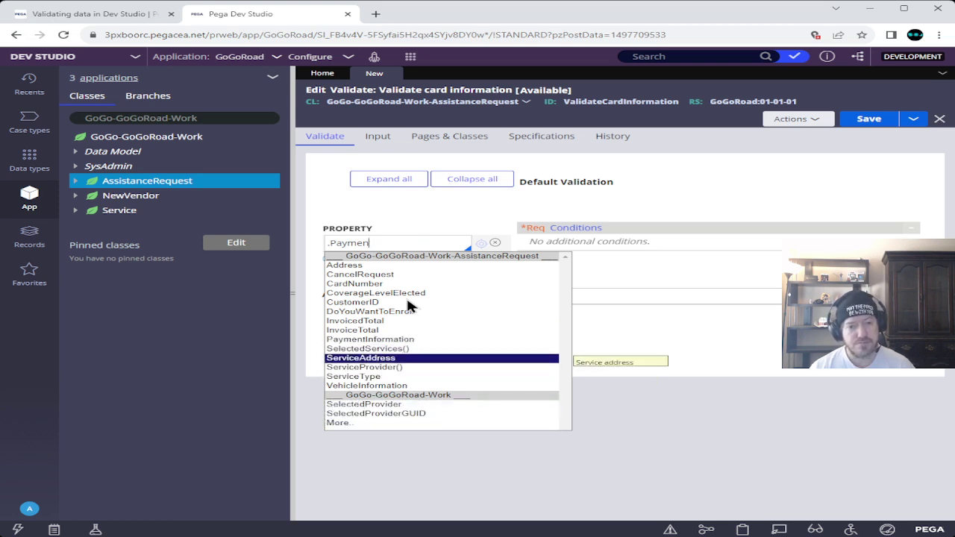
{"action": "key", "text": "BackSpace"}
{"action": "key", "text": "BackSpace"}
{"action": "key", "text": "BackSpace"}
{"action": "key", "text": "BackSpace"}
{"action": "key", "text": "BackSpace"}
{"action": "key", "text": "BackSpace"}
{"action": "key", "text": "BackSpace"}
{"action": "key", "text": "BackSpace"}
{"action": "type", "text": ".PaymentInformation.CardNumber"}
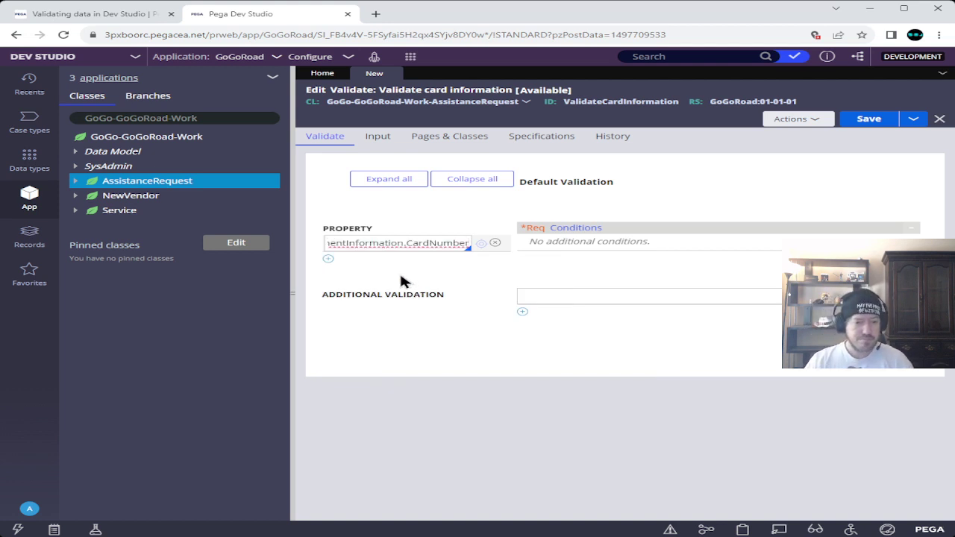
{"action": "left_click", "coordinate": [152, 18]}
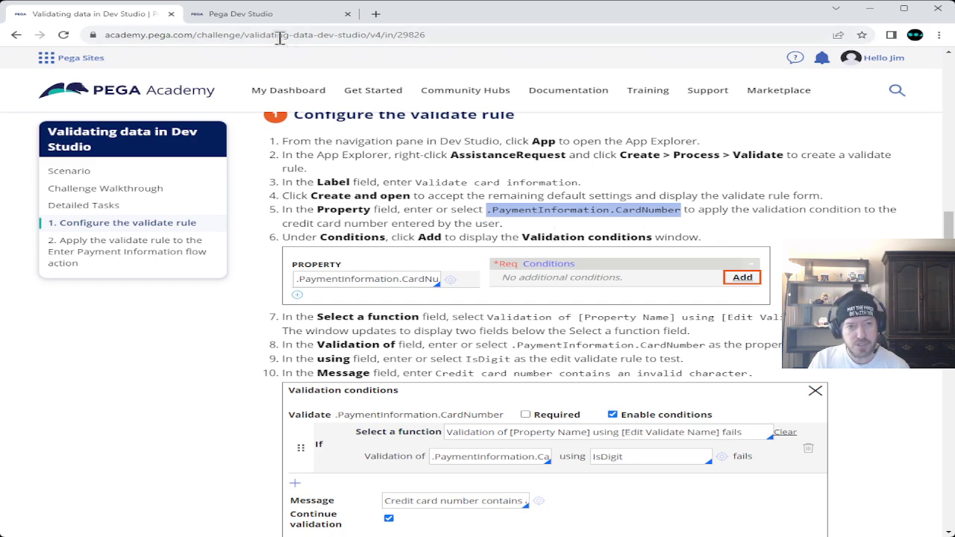
- Add a validation condition for the card number and look up step 7's function name
{"action": "left_click", "coordinate": [257, 15]}
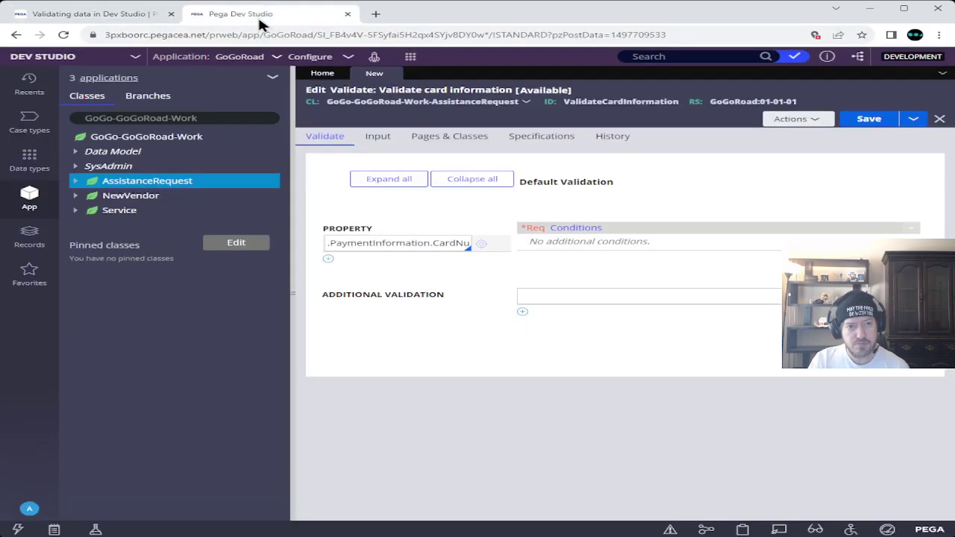
{"action": "left_click", "coordinate": [505, 306]}
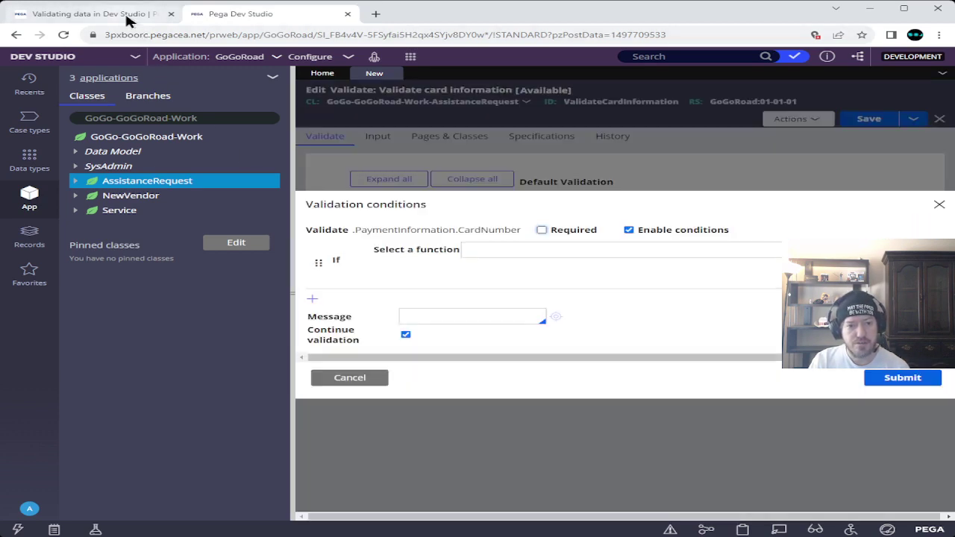
{"action": "left_click", "coordinate": [90, 14]}
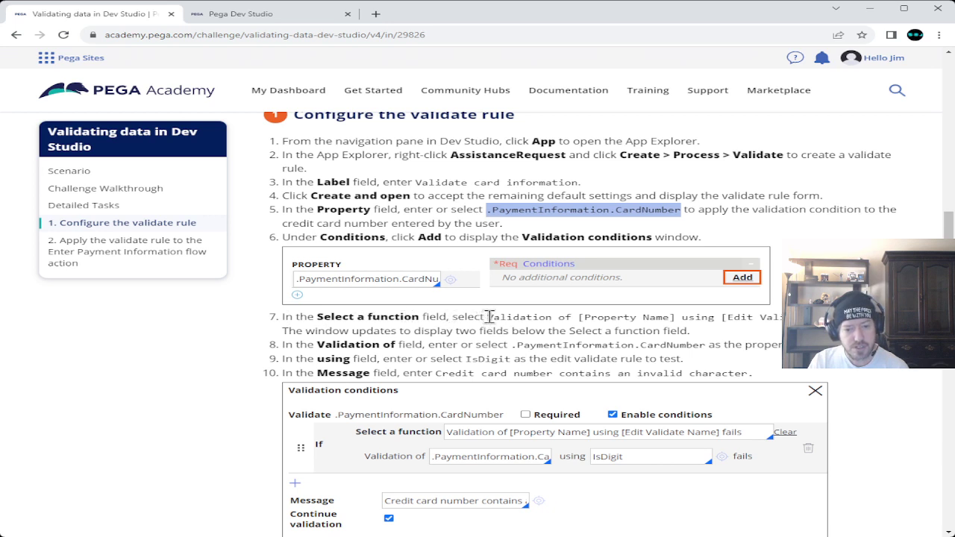
{"action": "left_click_drag", "start_coordinate": [486, 317], "coordinate": [795, 321]}
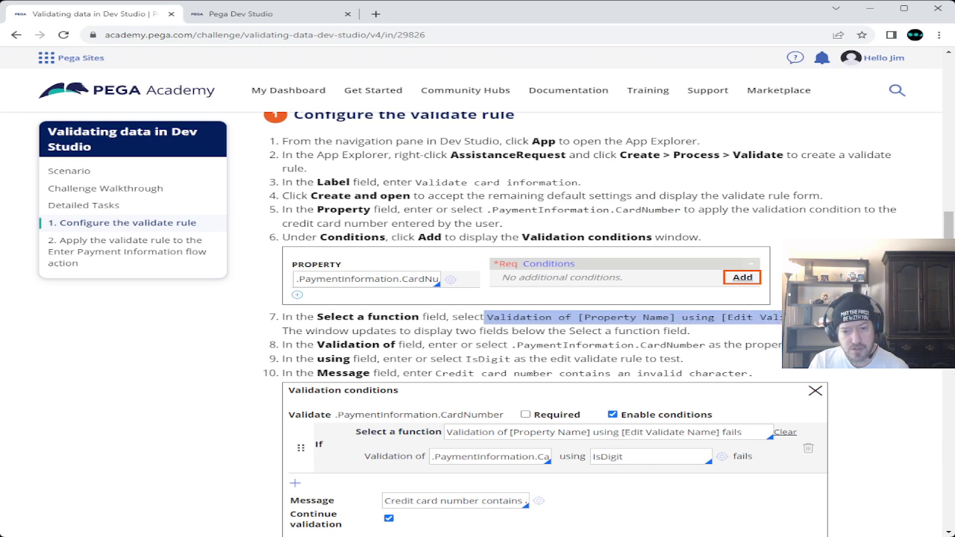
{"action": "left_click", "coordinate": [501, 321]}
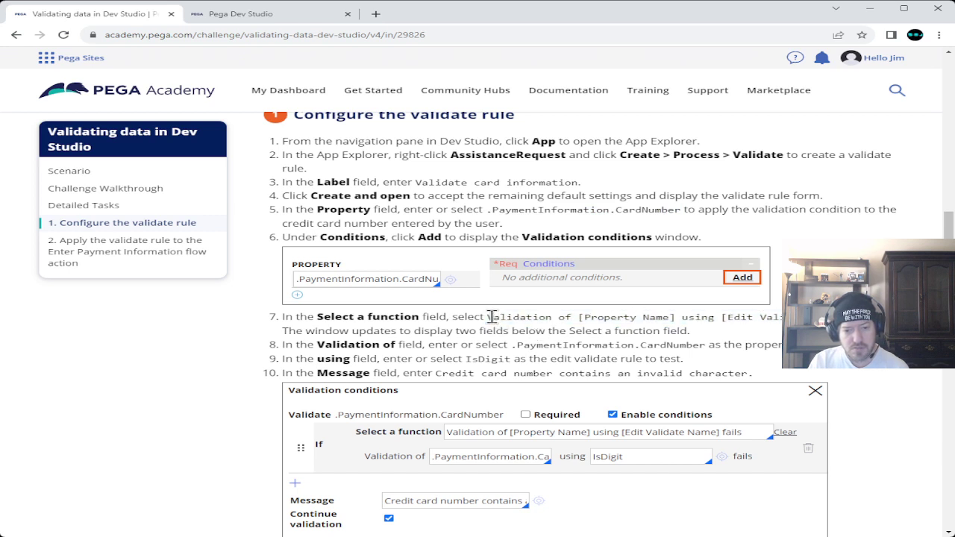
{"action": "left_click_drag", "start_coordinate": [489, 317], "coordinate": [783, 319]}
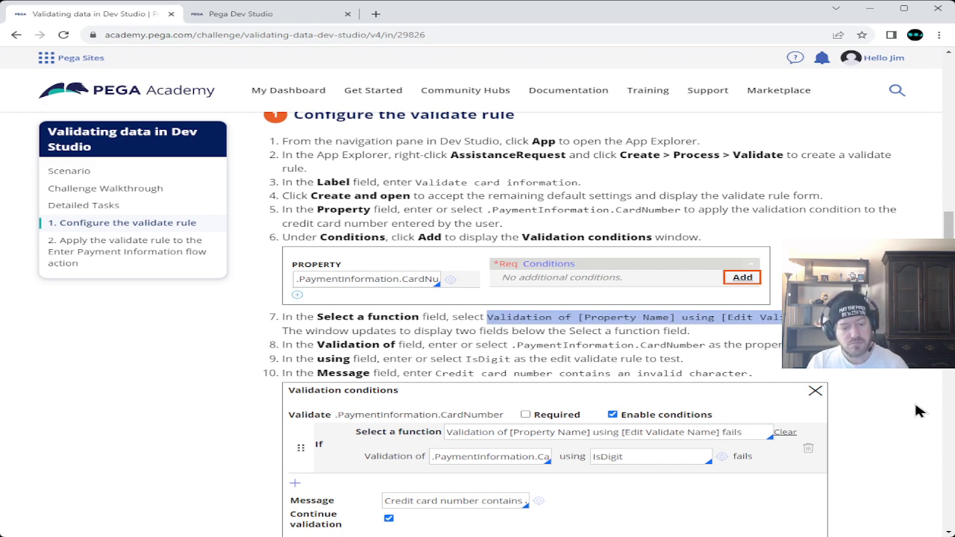
{"action": "left_click", "coordinate": [235, 17]}
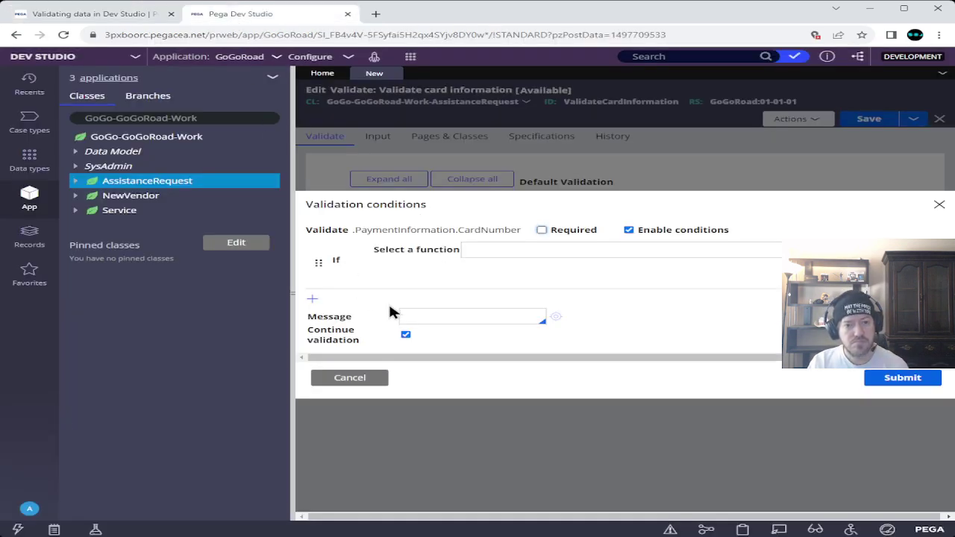
- Choose the function 'Validation of [Property Name] using [Edit Validate Name] fails' for the condition
{"action": "left_click", "coordinate": [521, 251]}
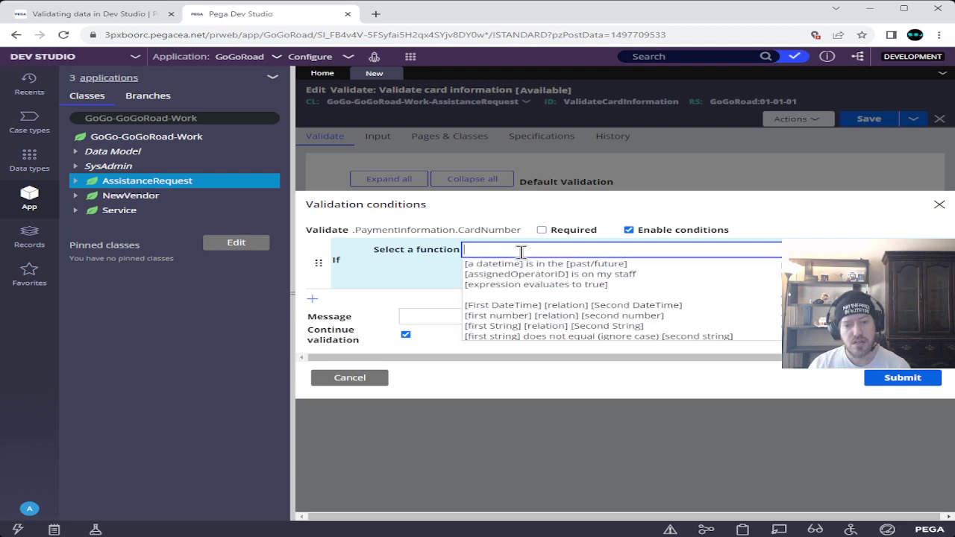
{"action": "key", "text": "Down"}
{"action": "key", "text": "Down"}
{"action": "key", "text": "Down"}
{"action": "key", "text": "Down"}
{"action": "key", "text": "Down"}
{"action": "key", "text": "Down"}
{"action": "key", "text": "Down"}
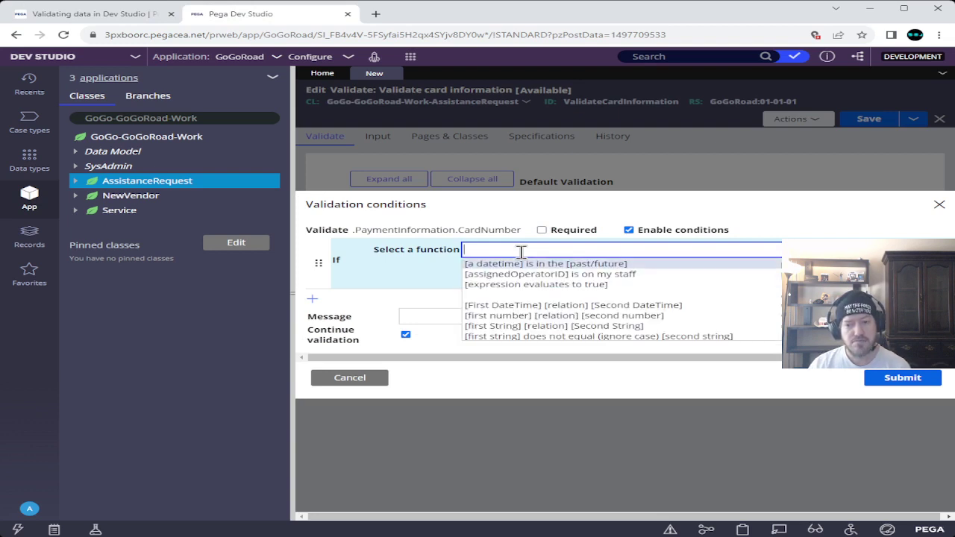
{"action": "key", "text": "Down"}
{"action": "key", "text": "Down"}
{"action": "key", "text": "Down"}
{"action": "key", "text": "Down"}
{"action": "key", "text": "Down"}
{"action": "key", "text": "Down"}
{"action": "key", "text": "Down"}
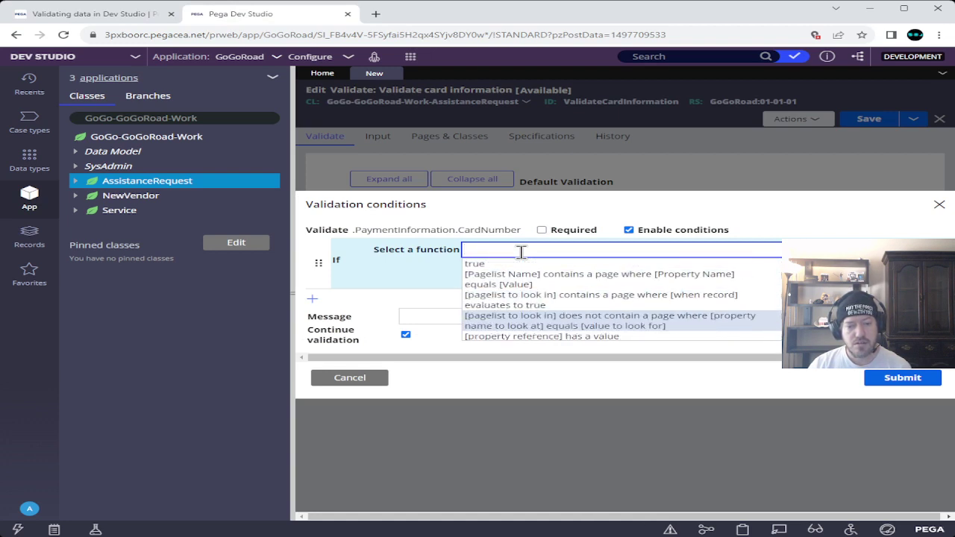
{"action": "key", "text": "Down"}
{"action": "key", "text": "Down"}
{"action": "key", "text": "Down"}
{"action": "key", "text": "Down"}
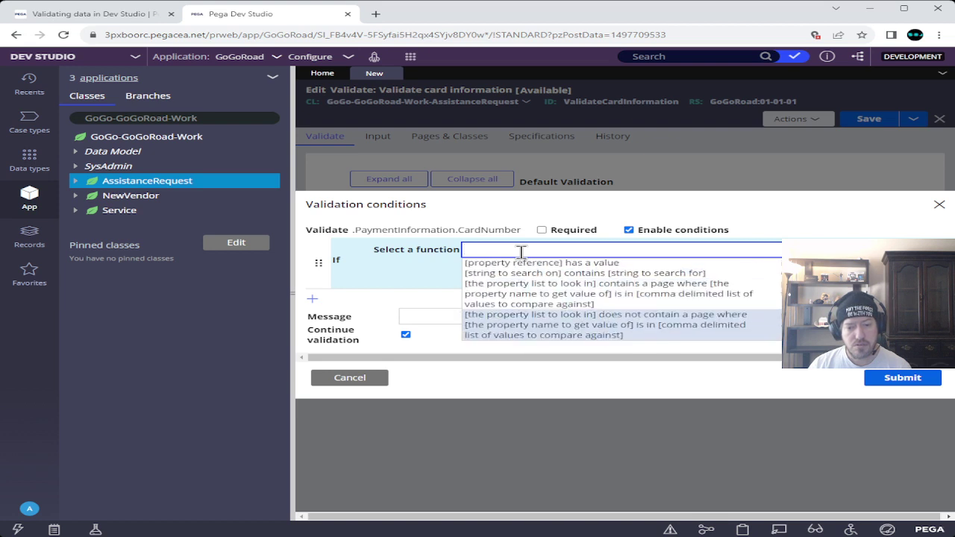
{"action": "key", "text": "Down"}
{"action": "key", "text": "Down"}
{"action": "key", "text": "Down"}
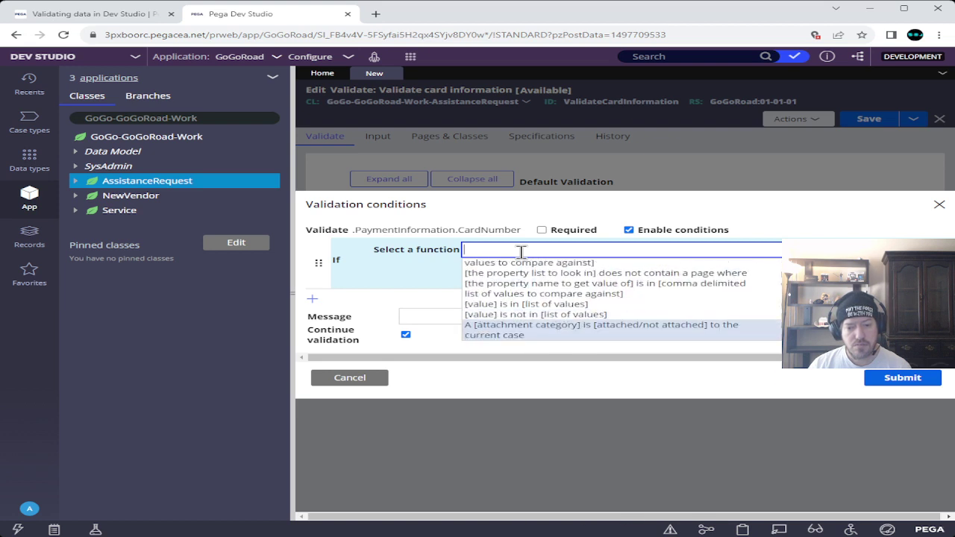
{"action": "key", "text": "Down"}
{"action": "key", "text": "Down"}
{"action": "key", "text": "Down"}
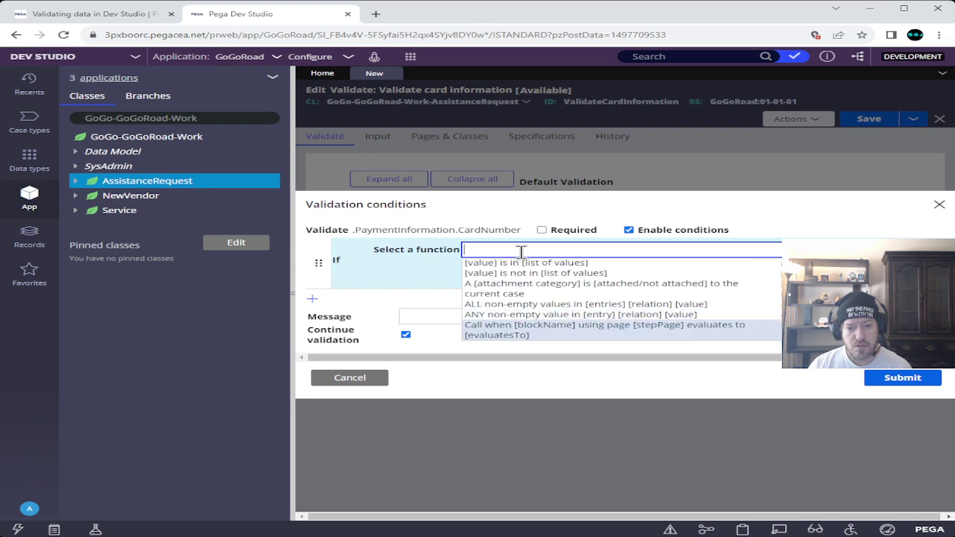
{"action": "key", "text": "Down"}
{"action": "key", "text": "Down"}
{"action": "key", "text": "Down"}
{"action": "key", "text": "Down"}
{"action": "key", "text": "Down"}
{"action": "key", "text": "Down"}
{"action": "key", "text": "Down"}
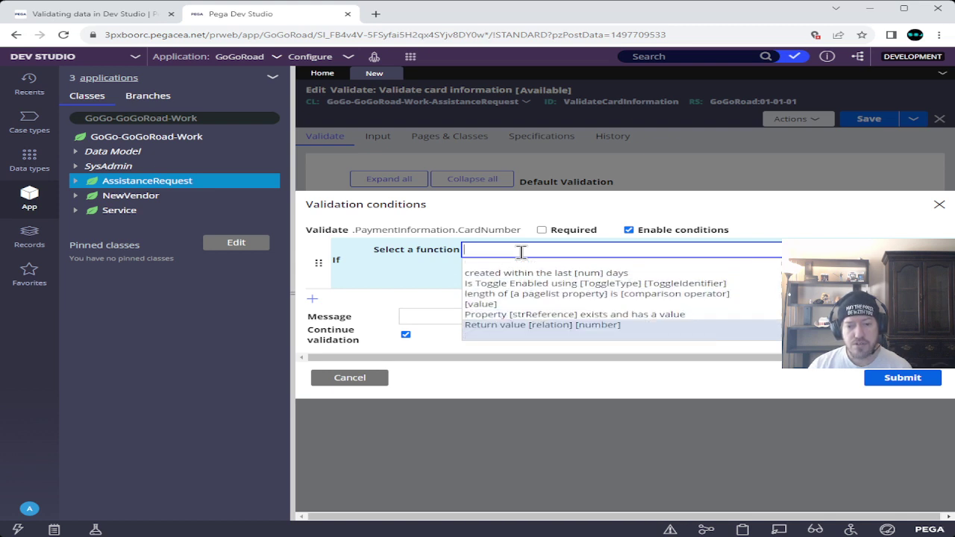
{"action": "key", "text": "Down"}
{"action": "key", "text": "Down"}
{"action": "key", "text": "Down"}
{"action": "key", "text": "Down"}
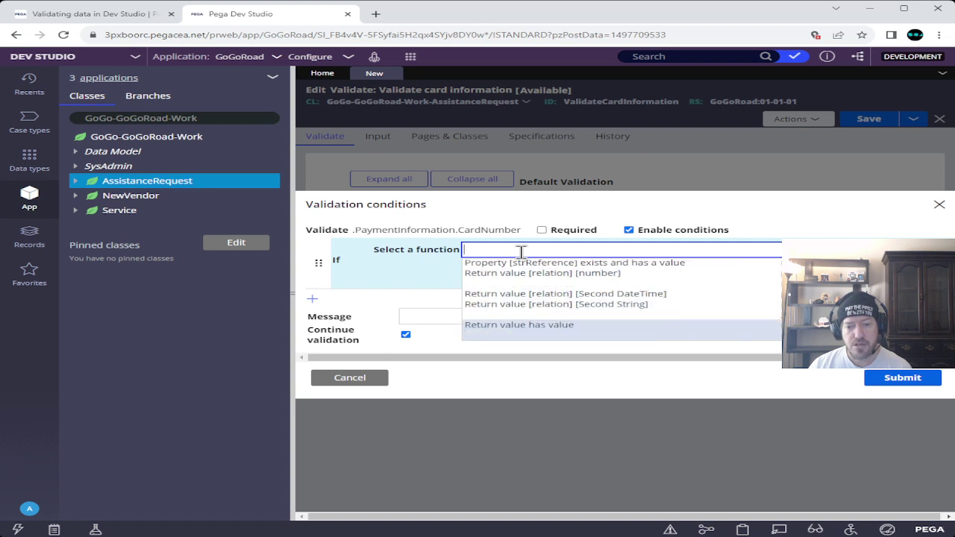
{"action": "key", "text": "Down"}
{"action": "key", "text": "Down"}
{"action": "key", "text": "Down"}
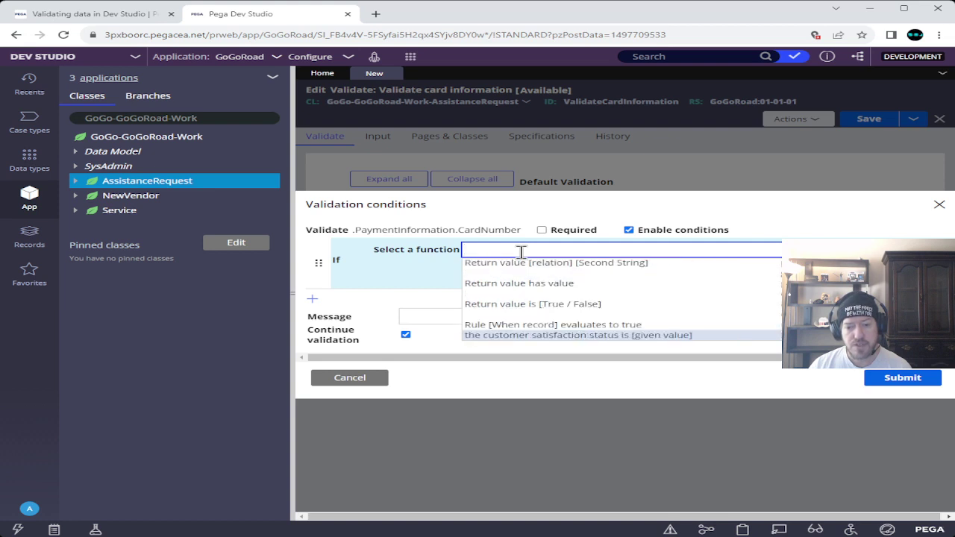
{"action": "key", "text": "Down"}
{"action": "key", "text": "Down"}
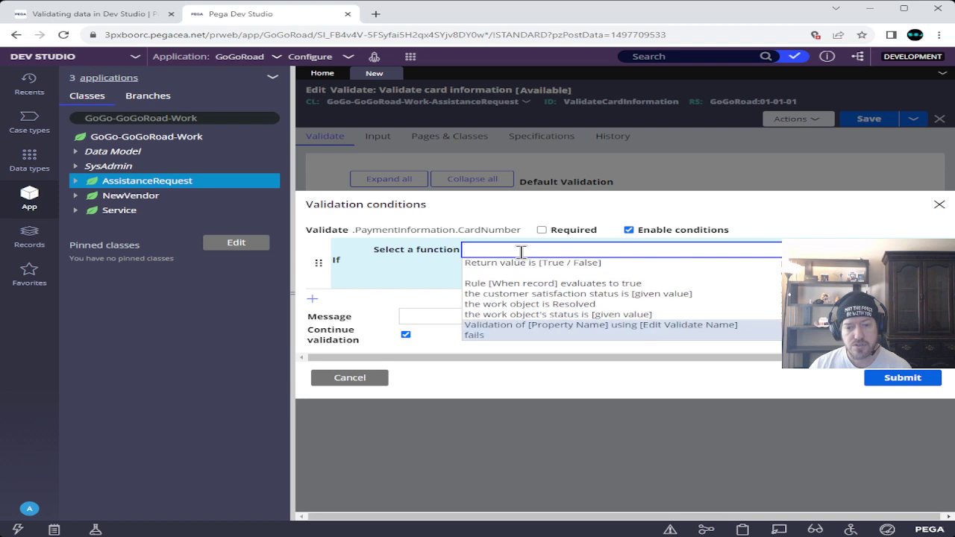
{"action": "key", "text": "Down"}
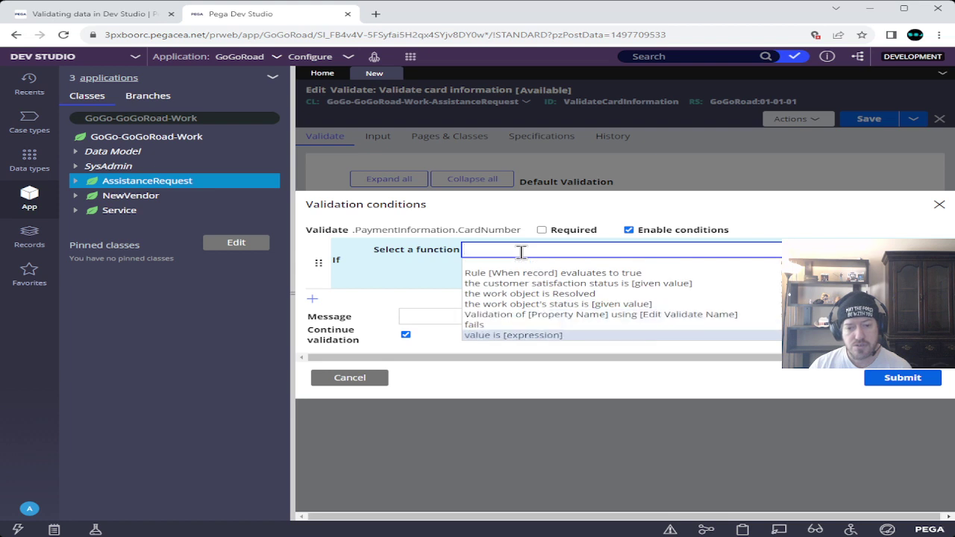
{"action": "key", "text": "Up"}
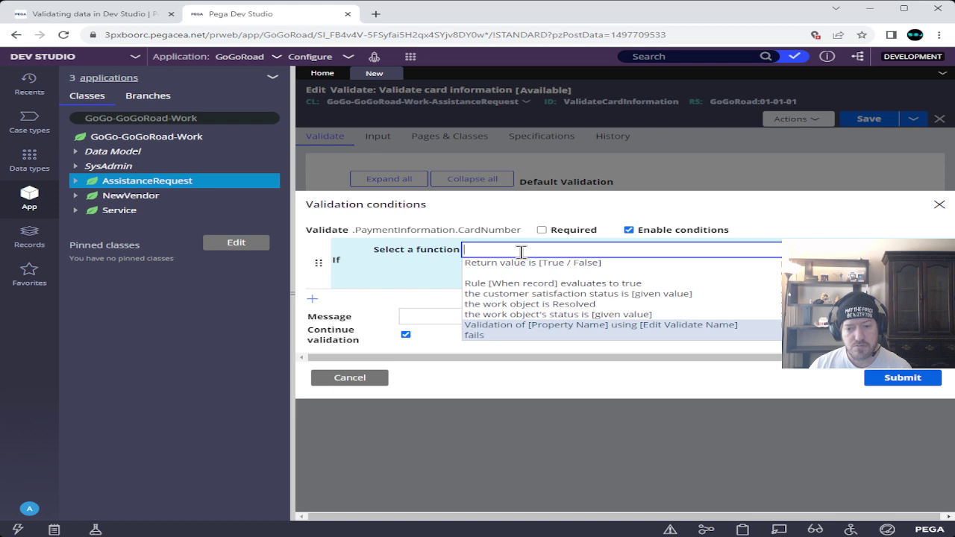
{"action": "key", "text": "Return"}
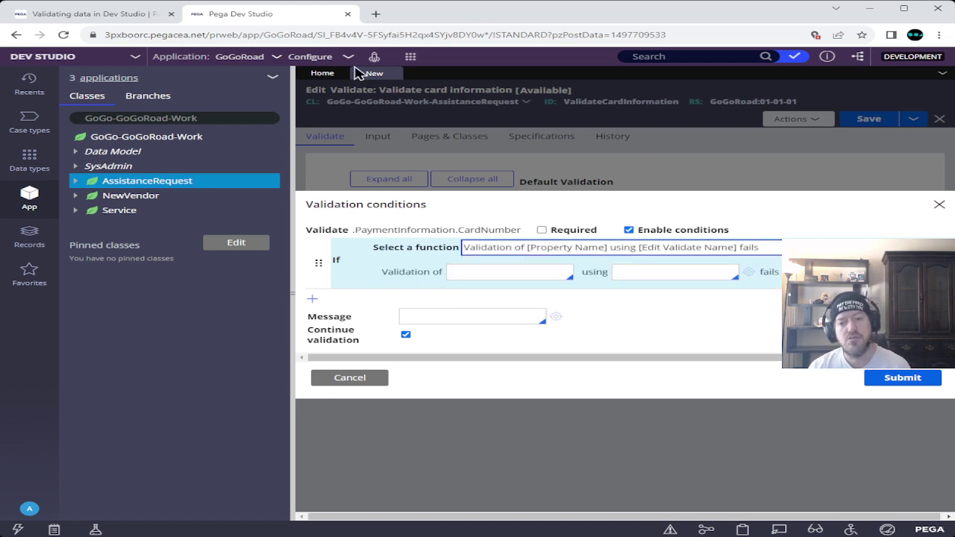
{"action": "left_click", "coordinate": [103, 15]}
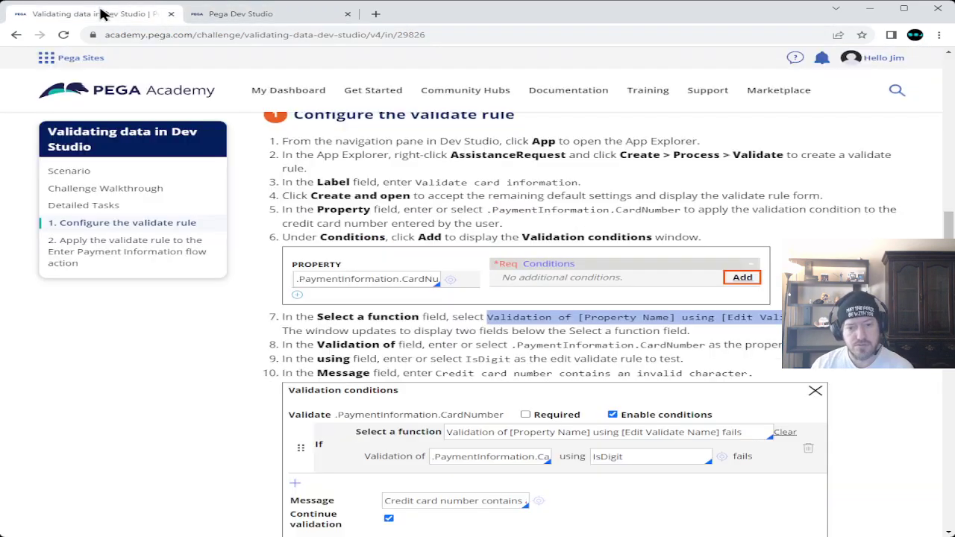
- Copy .PaymentInformation.CardNumber from step 8 and click into the condition's property field
{"action": "left_click", "coordinate": [288, 18]}
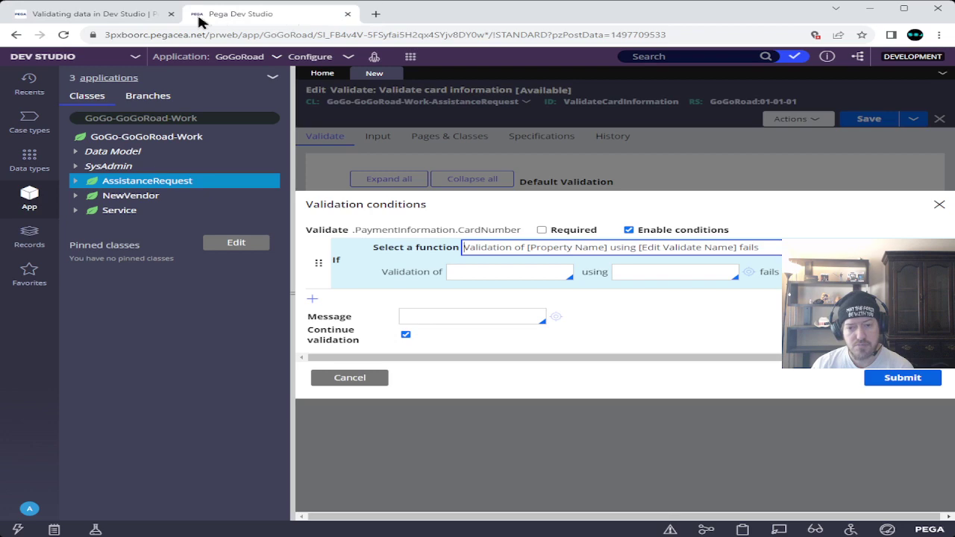
{"action": "left_click", "coordinate": [95, 16]}
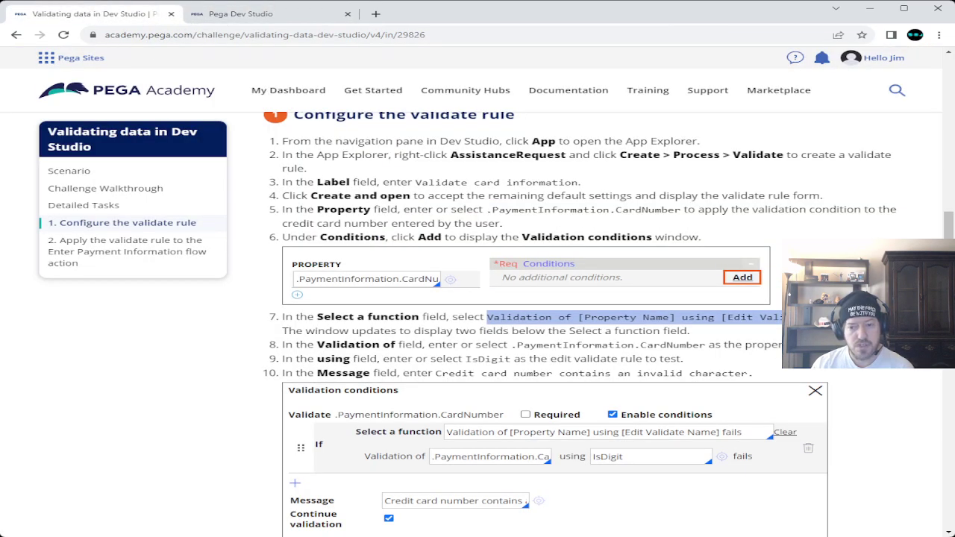
{"action": "left_click", "coordinate": [291, 14]}
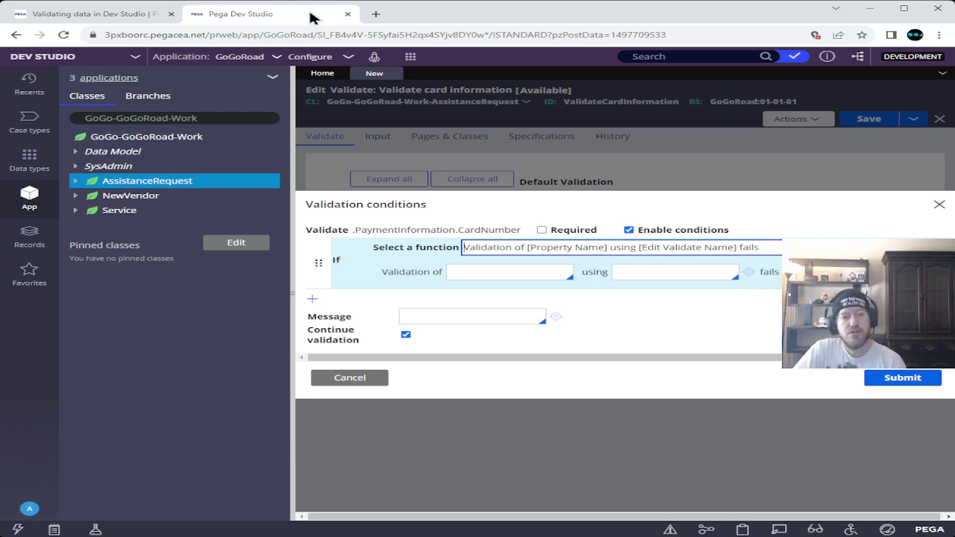
{"action": "left_click", "coordinate": [95, 18]}
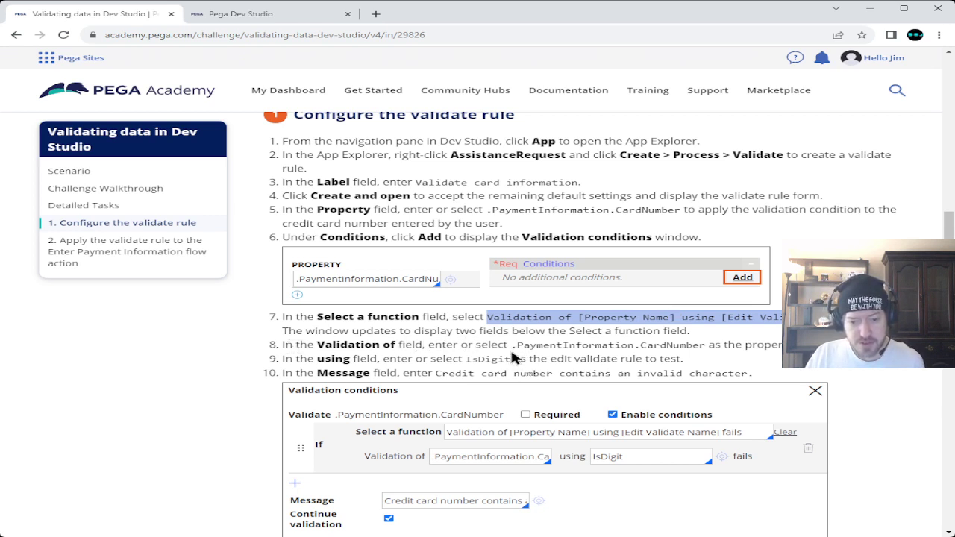
{"action": "left_click_drag", "start_coordinate": [511, 345], "coordinate": [705, 345]}
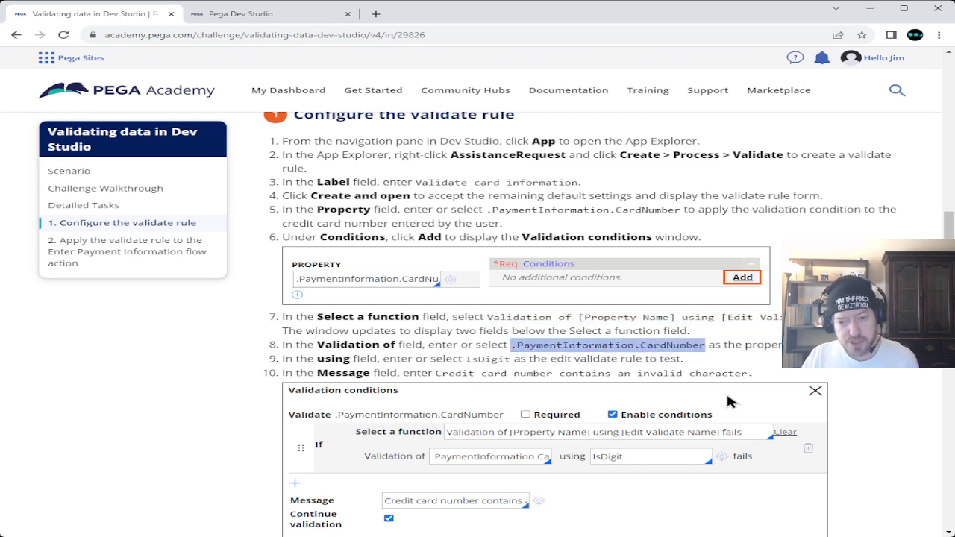
{"action": "left_click", "coordinate": [237, 14]}
{"action": "left_click", "coordinate": [497, 270]}
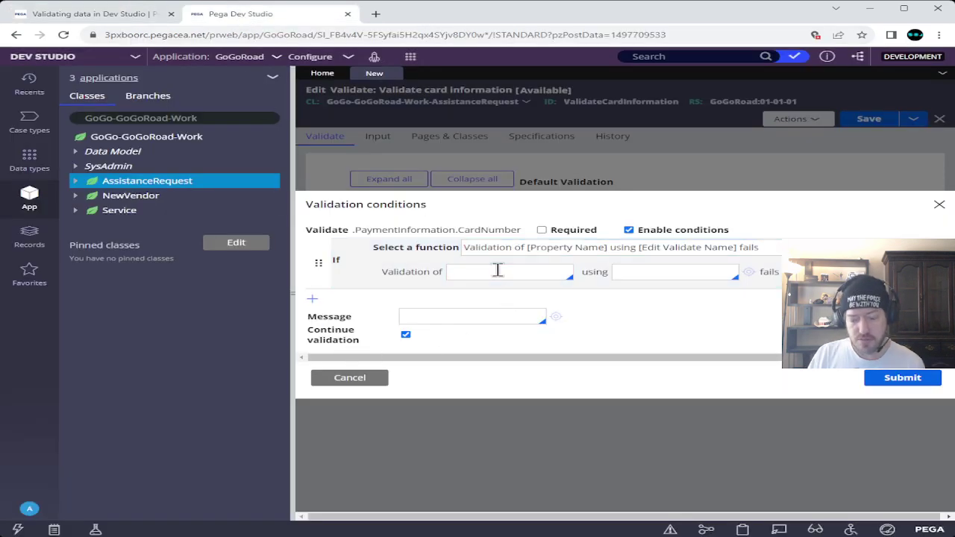
- Set the Validation of field to .PaymentInformation.CardNumber, then find IsDigit in the Academy's step 9
{"action": "key", "text": "Down"}
{"action": "key", "text": "Down"}
{"action": "key", "text": "Down"}
{"action": "key", "text": "Down"}
{"action": "key", "text": "Down"}
{"action": "key", "text": "Down"}
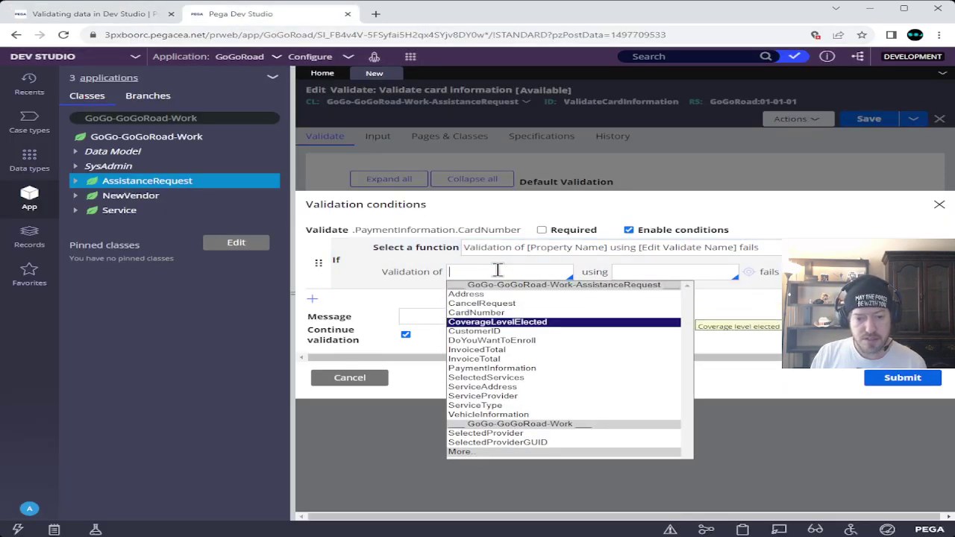
{"action": "key", "text": "Down"}
{"action": "key", "text": "Down"}
{"action": "key", "text": "Down"}
{"action": "key", "text": "Return"}
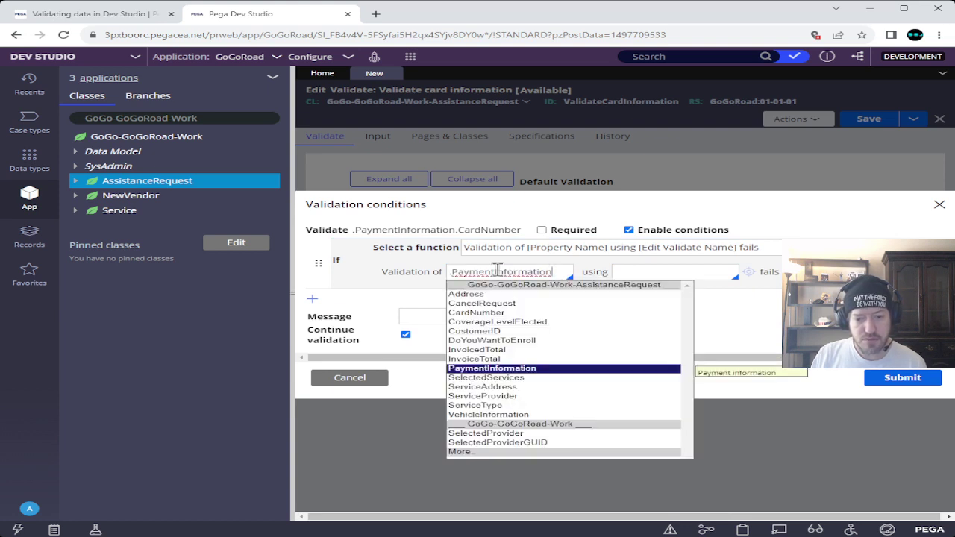
{"action": "key", "text": "Up"}
{"action": "key", "text": "Up"}
{"action": "key", "text": "Up"}
{"action": "key", "text": "Up"}
{"action": "key", "text": "Up"}
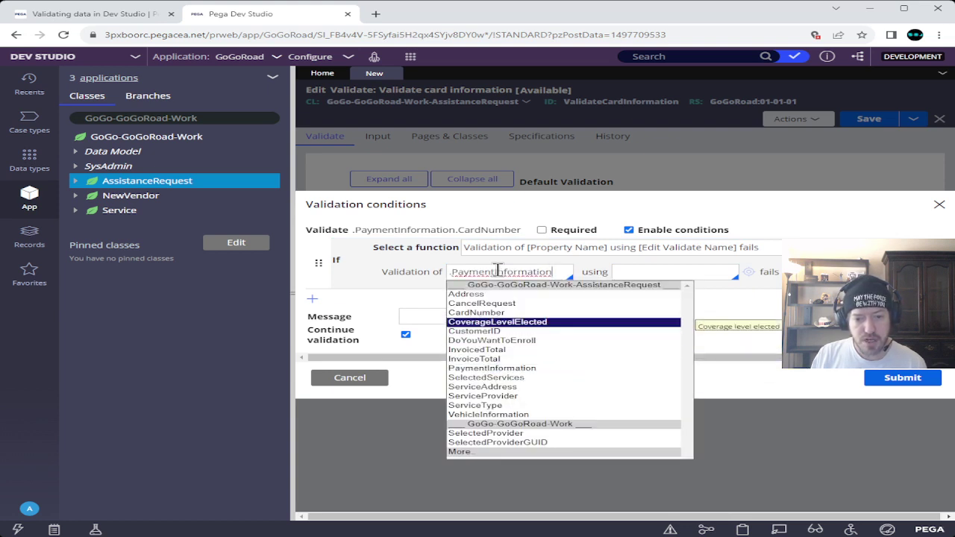
{"action": "key", "text": "Return"}
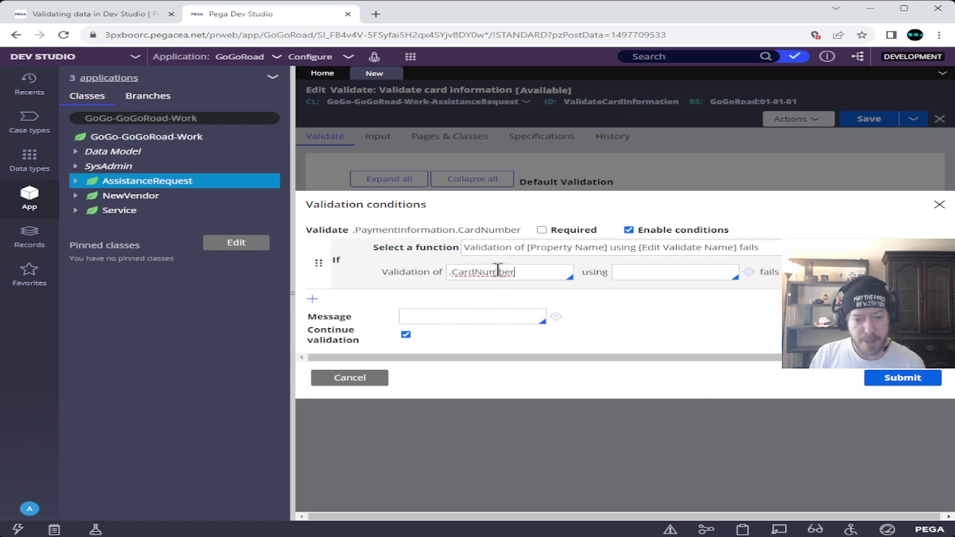
{"action": "key", "text": "BackSpace"}
{"action": "key", "text": "BackSpace"}
{"action": "key", "text": "BackSpace"}
{"action": "key", "text": "BackSpace"}
{"action": "key", "text": "BackSpace"}
{"action": "key", "text": "BackSpace"}
{"action": "key", "text": "BackSpace"}
{"action": "key", "text": "BackSpace"}
{"action": "key", "text": "BackSpace"}
{"action": "key", "text": "BackSpace"}
{"action": "key", "text": "BackSpace"}
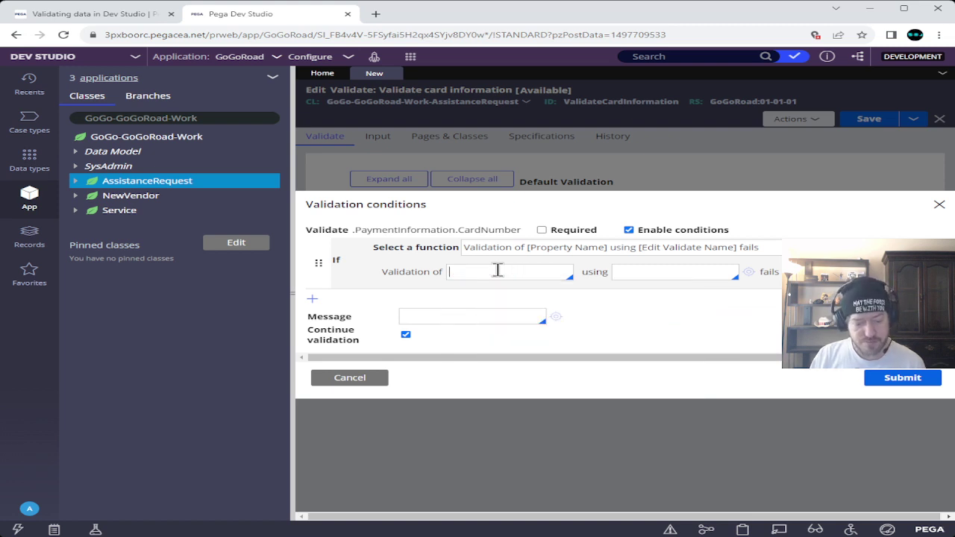
{"action": "key", "text": "ctrl+v"}
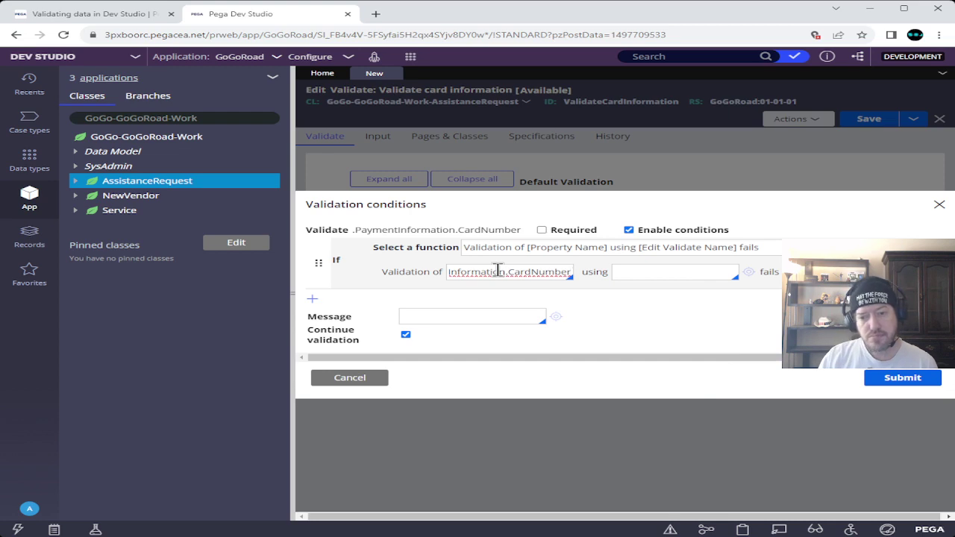
{"action": "left_click", "coordinate": [88, 15]}
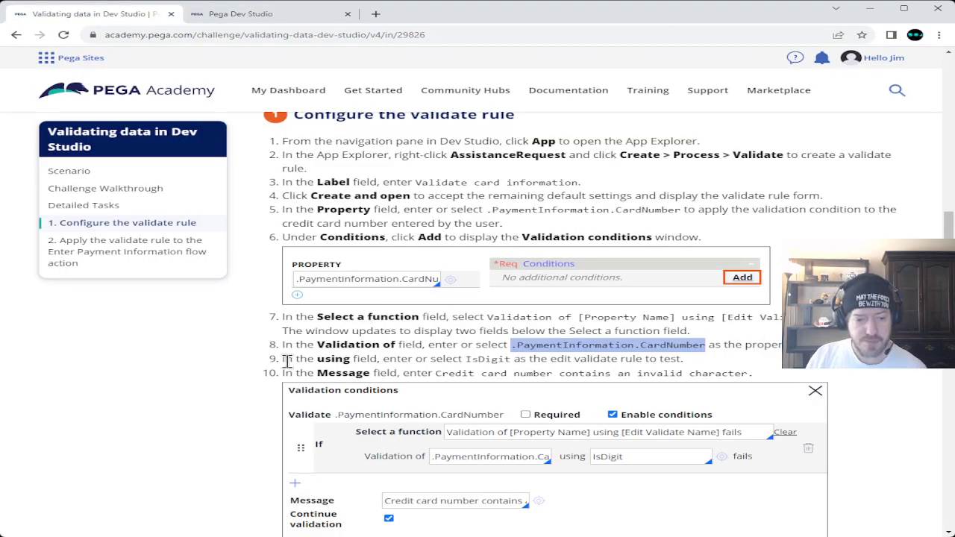
{"action": "double_click", "coordinate": [486, 358]}
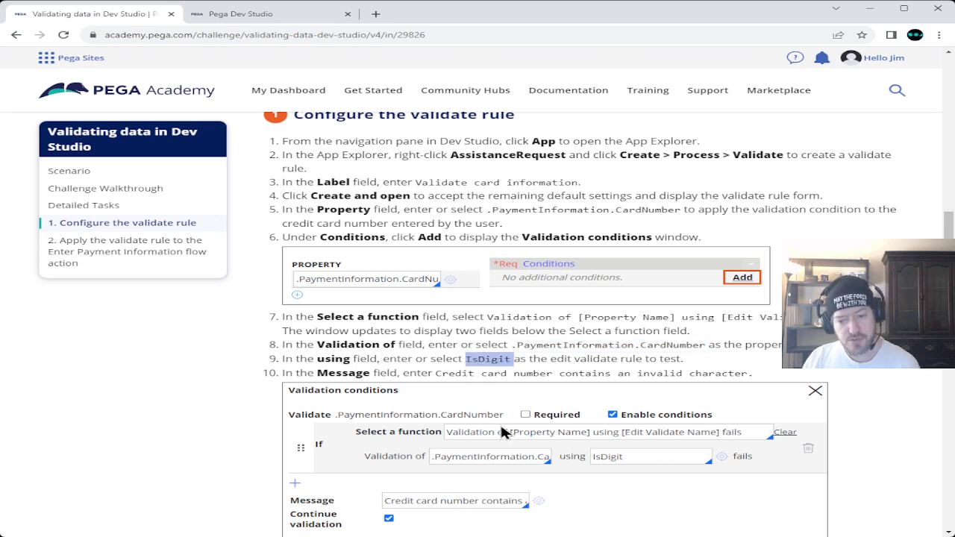
- Choose IsDigit from the 'using' list as the card number condition's edit validate rule
{"action": "left_click", "coordinate": [261, 15]}
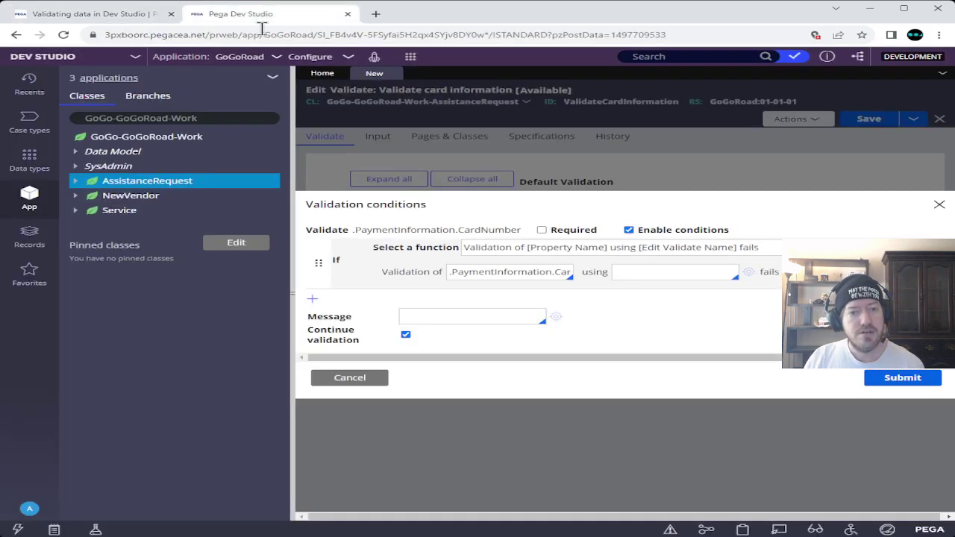
{"action": "left_click", "coordinate": [654, 272]}
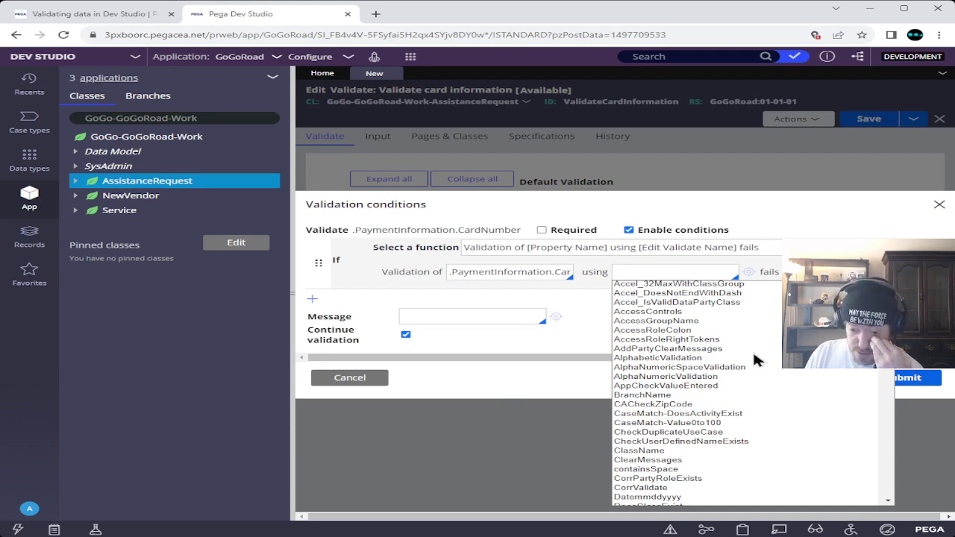
{"action": "scroll", "coordinate": [755, 358], "scroll_direction": "down", "scroll_amount": 5}
{"action": "scroll", "coordinate": [752, 358], "scroll_direction": "down", "scroll_amount": 2}
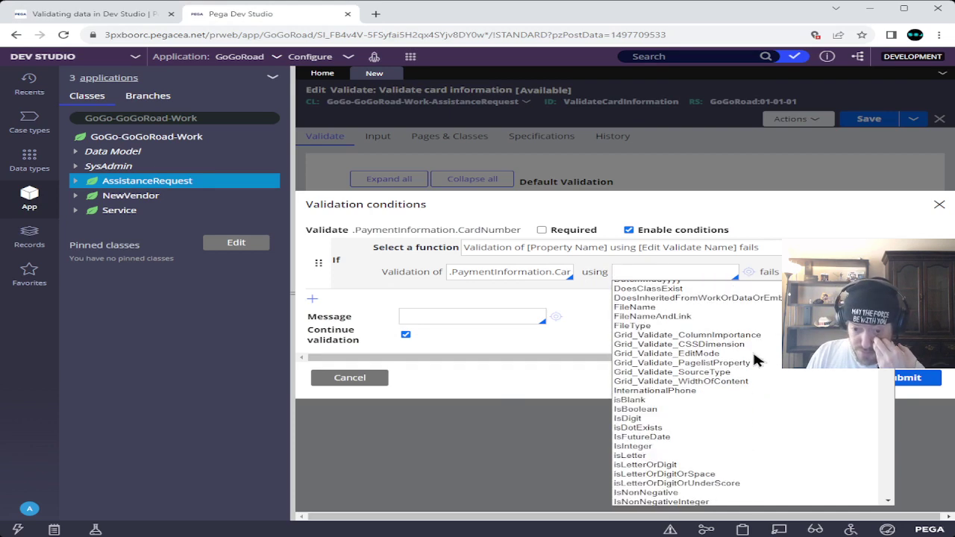
{"action": "scroll", "coordinate": [753, 359], "scroll_direction": "down", "scroll_amount": 1}
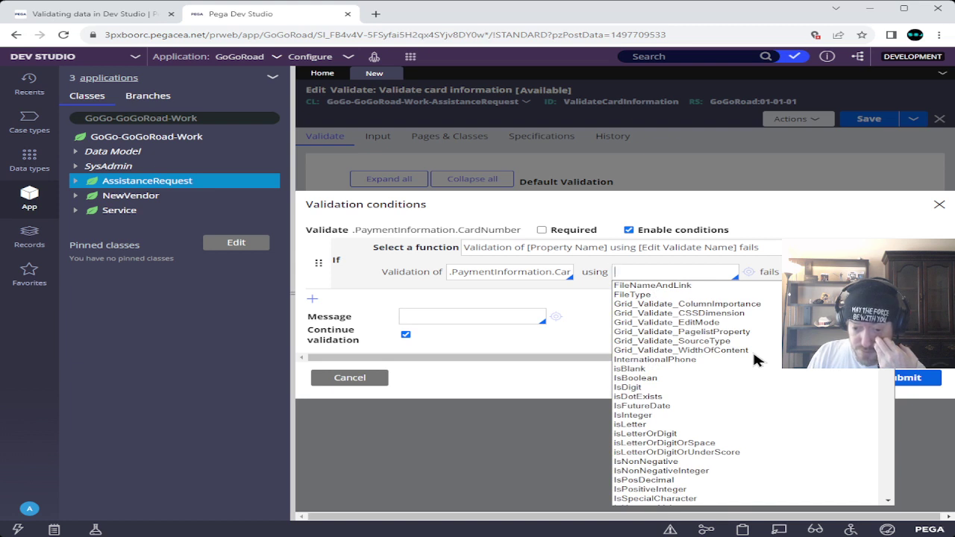
{"action": "scroll", "coordinate": [754, 356], "scroll_direction": "down", "scroll_amount": 3}
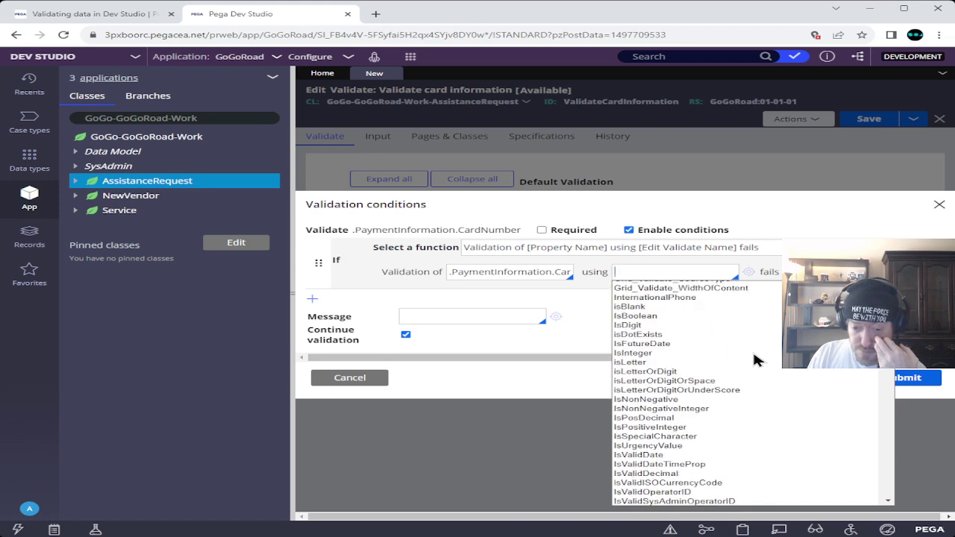
{"action": "scroll", "coordinate": [753, 360], "scroll_direction": "down", "scroll_amount": 5}
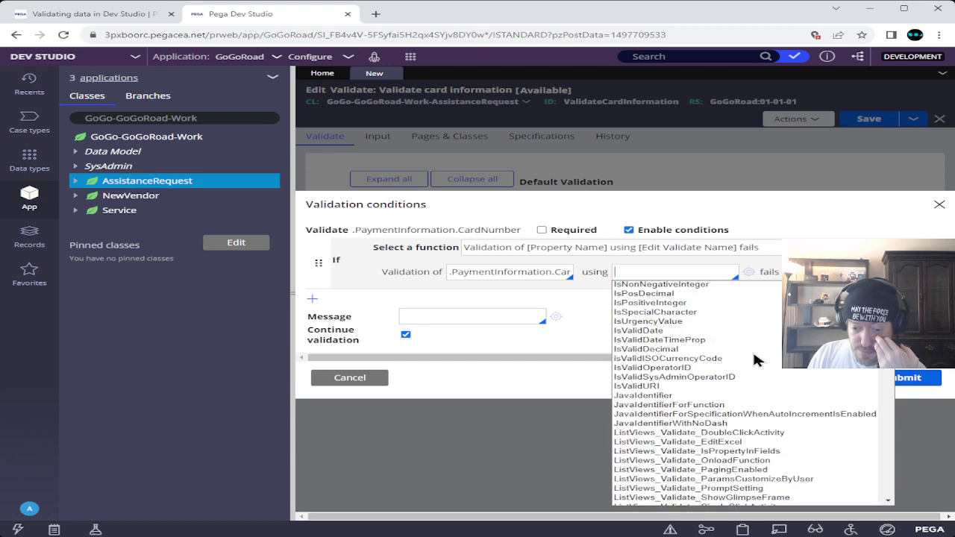
{"action": "scroll", "coordinate": [757, 361], "scroll_direction": "down", "scroll_amount": 5}
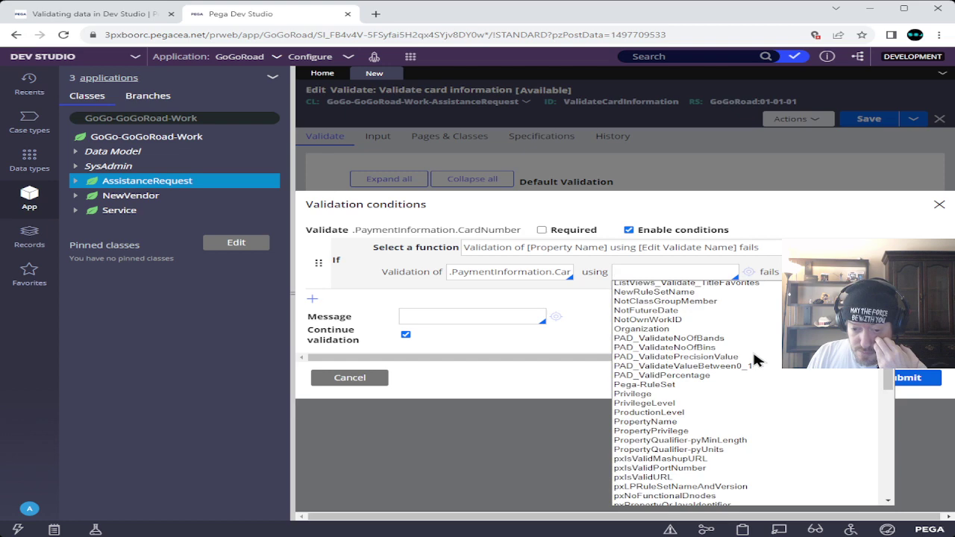
{"action": "scroll", "coordinate": [755, 360], "scroll_direction": "down", "scroll_amount": 5}
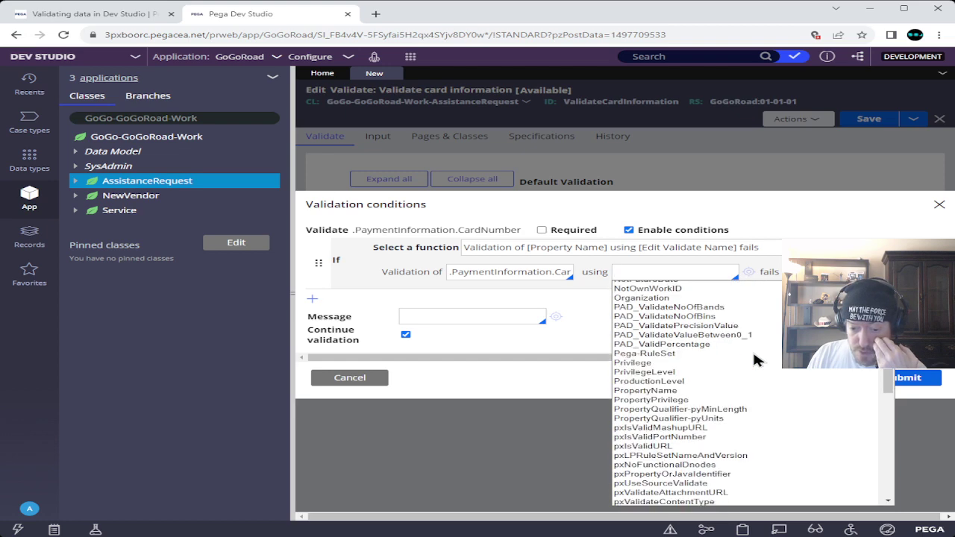
{"action": "scroll", "coordinate": [753, 361], "scroll_direction": "down", "scroll_amount": 5}
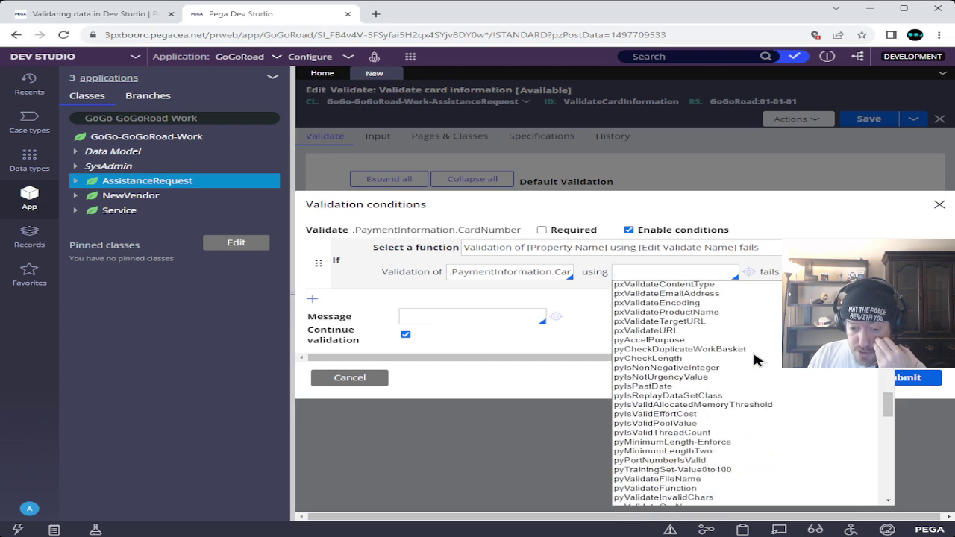
{"action": "scroll", "coordinate": [757, 360], "scroll_direction": "down", "scroll_amount": 3}
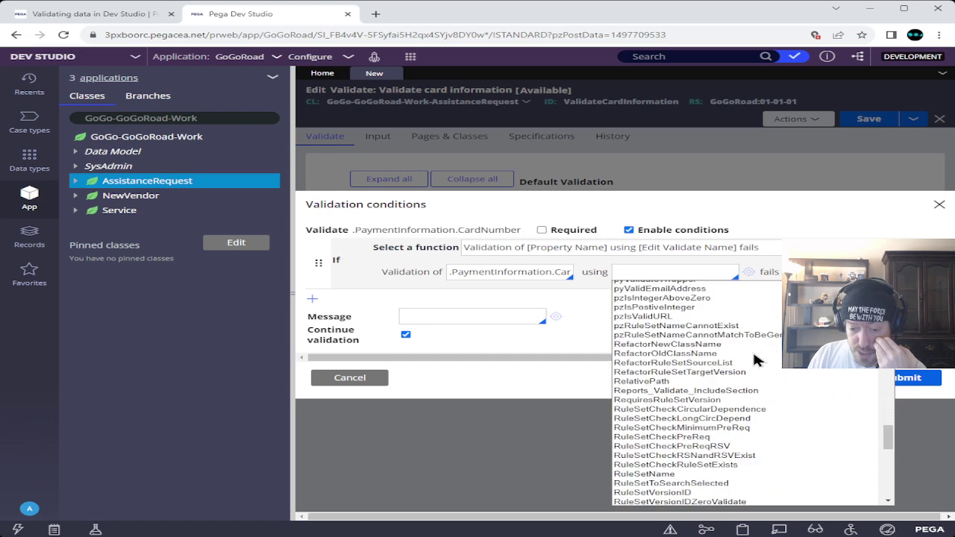
{"action": "scroll", "coordinate": [754, 360], "scroll_direction": "down", "scroll_amount": 6}
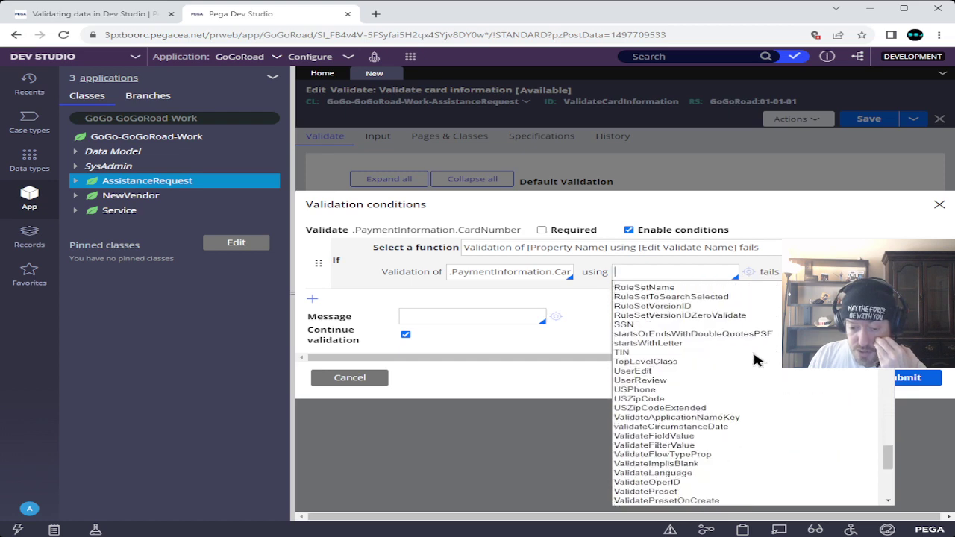
{"action": "scroll", "coordinate": [754, 361], "scroll_direction": "down", "scroll_amount": 10}
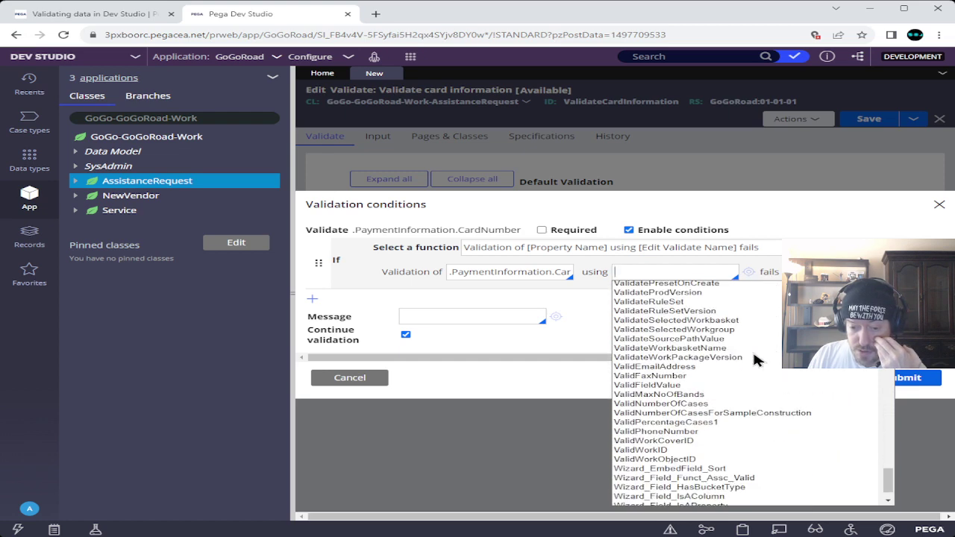
{"action": "scroll", "coordinate": [754, 361], "scroll_direction": "up", "scroll_amount": 15}
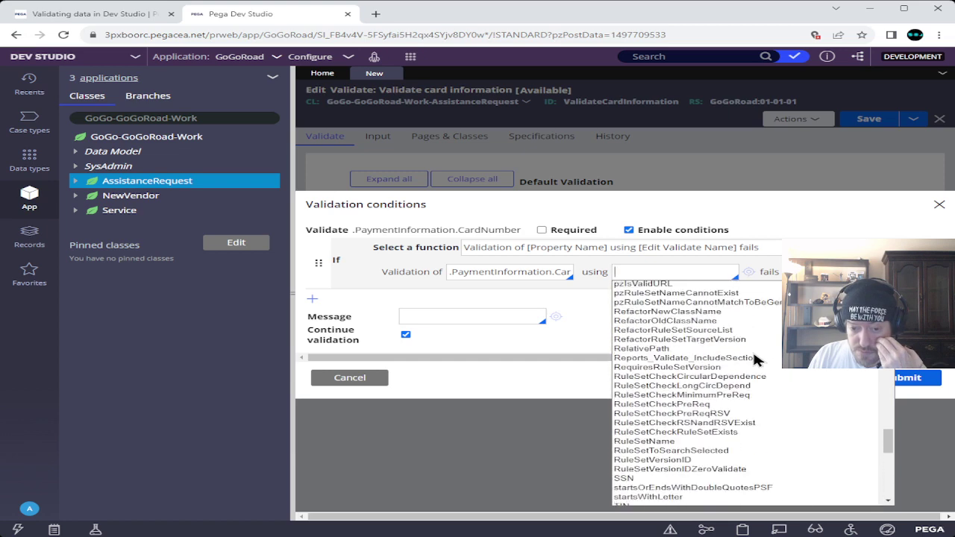
{"action": "scroll", "coordinate": [754, 361], "scroll_direction": "up", "scroll_amount": 10}
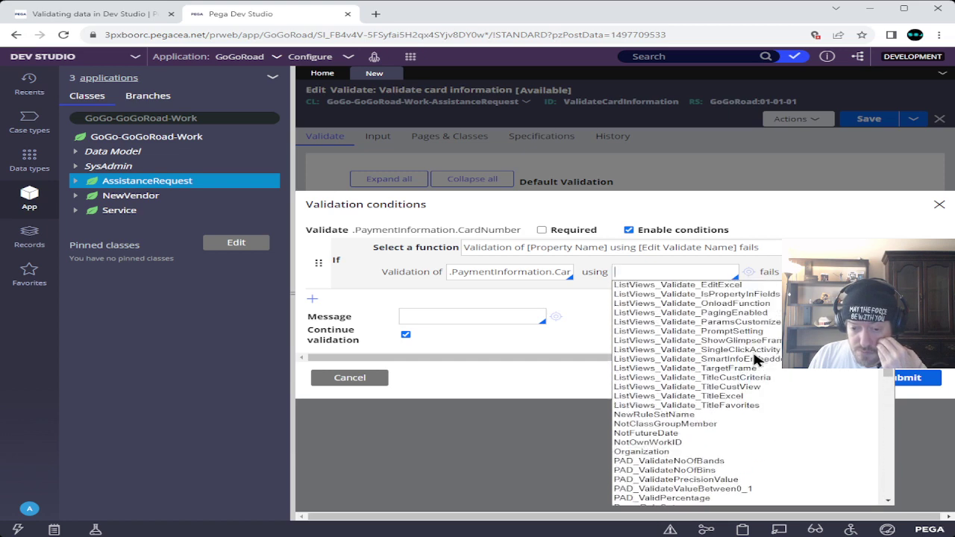
{"action": "scroll", "coordinate": [755, 360], "scroll_direction": "up", "scroll_amount": 8}
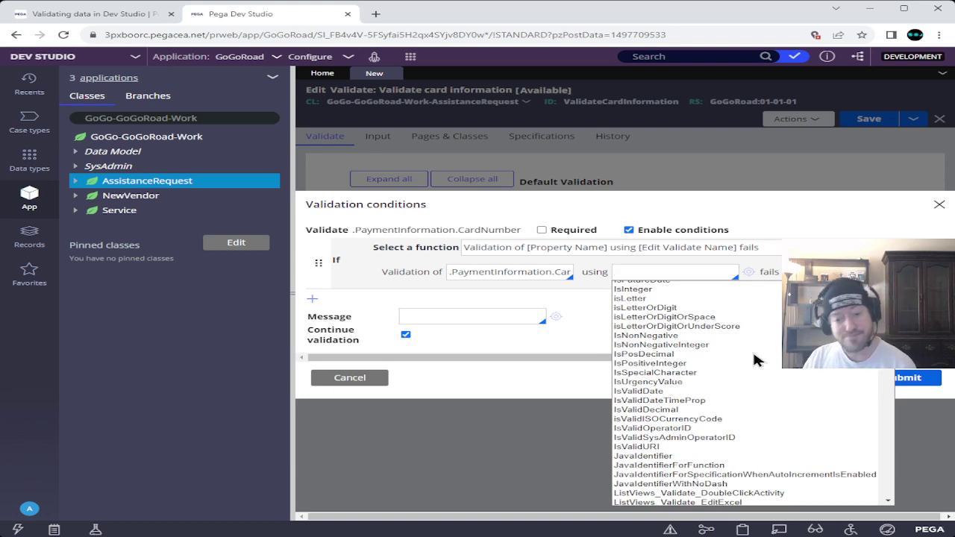
{"action": "scroll", "coordinate": [755, 369], "scroll_direction": "up", "scroll_amount": 2}
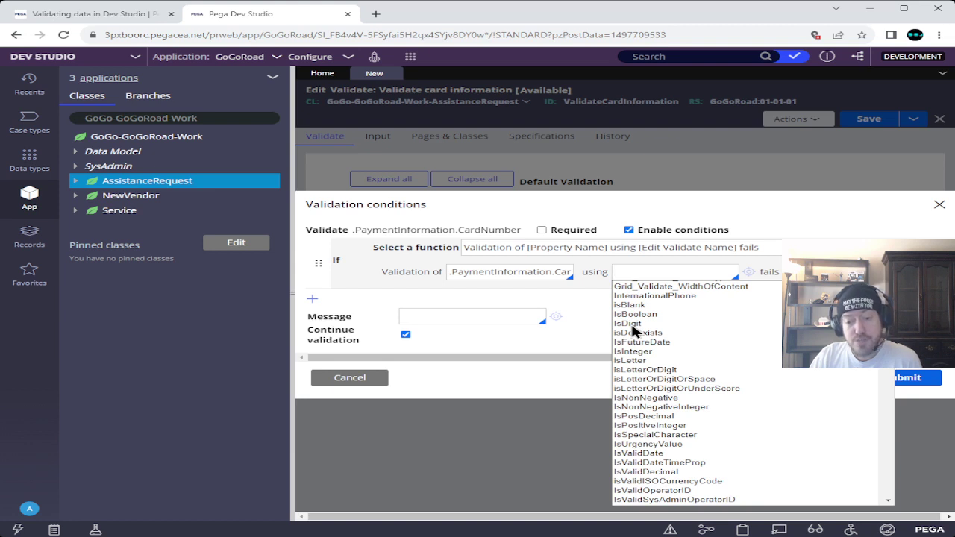
{"action": "left_click", "coordinate": [632, 326]}
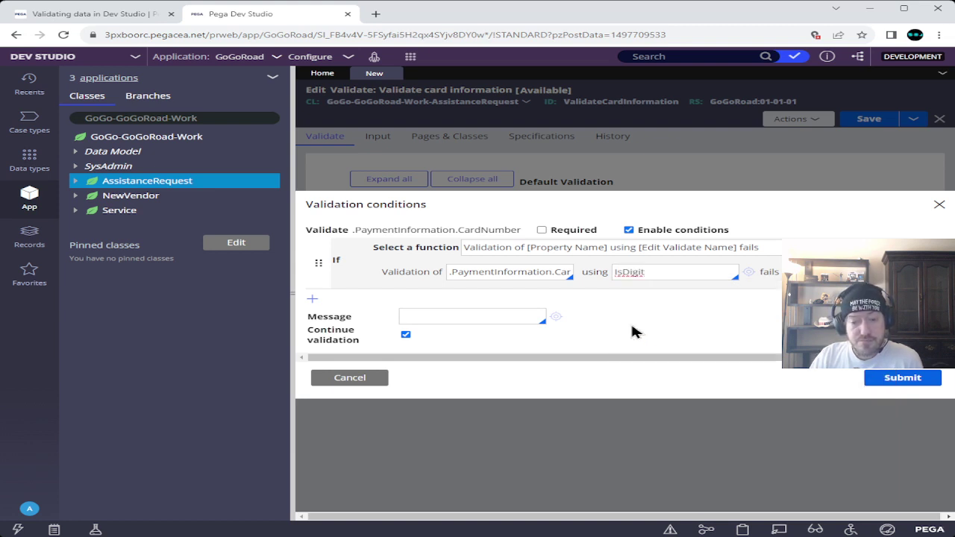
- Open the IsDigit edit validate rule and examine how its Java source checks theValue
{"action": "left_click", "coordinate": [748, 275]}
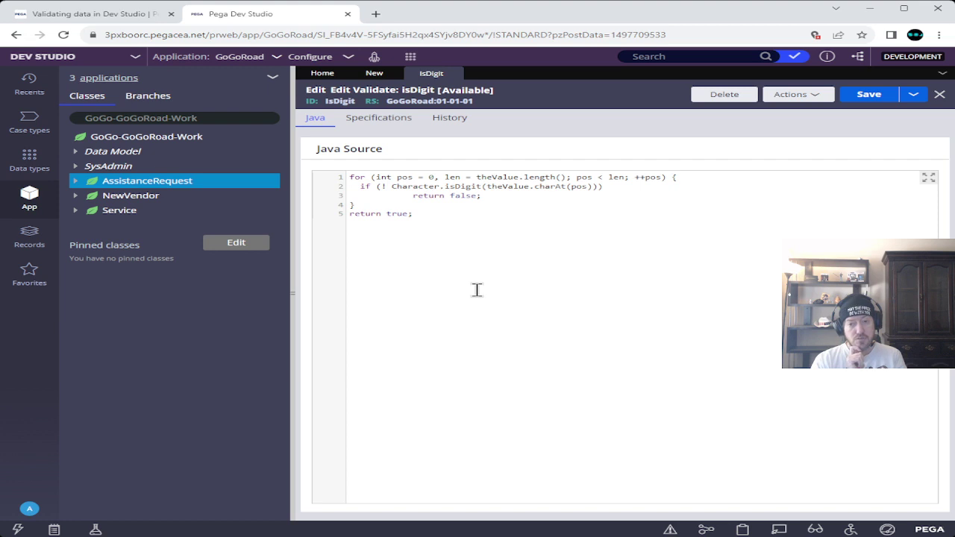
{"action": "double_click", "coordinate": [488, 178]}
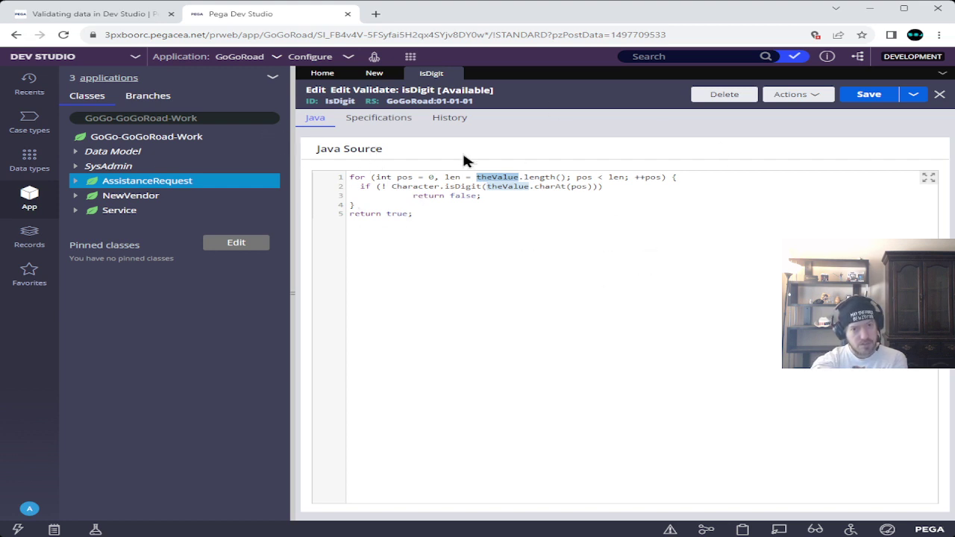
{"action": "left_click_drag", "start_coordinate": [349, 178], "coordinate": [429, 215]}
{"action": "double_click", "coordinate": [492, 177]}
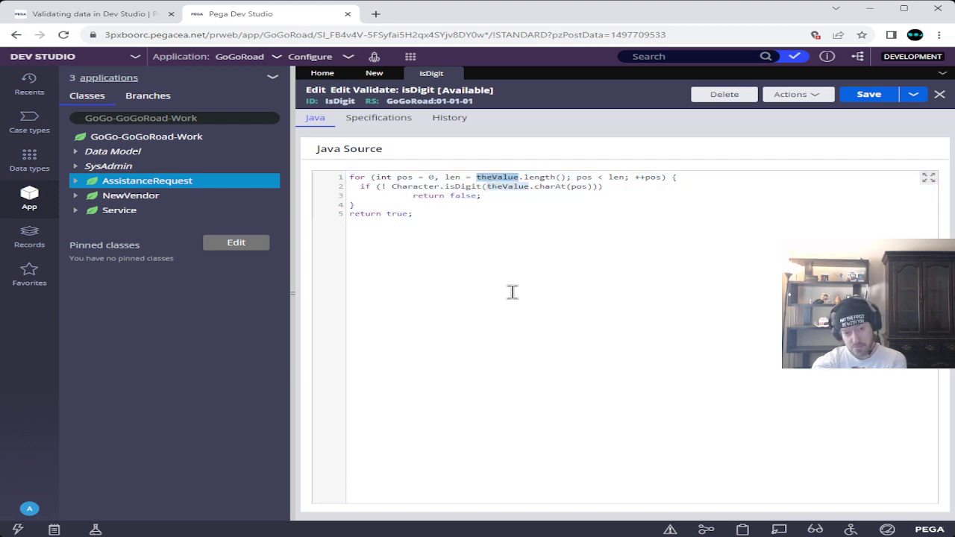
{"action": "left_click", "coordinate": [379, 119]}
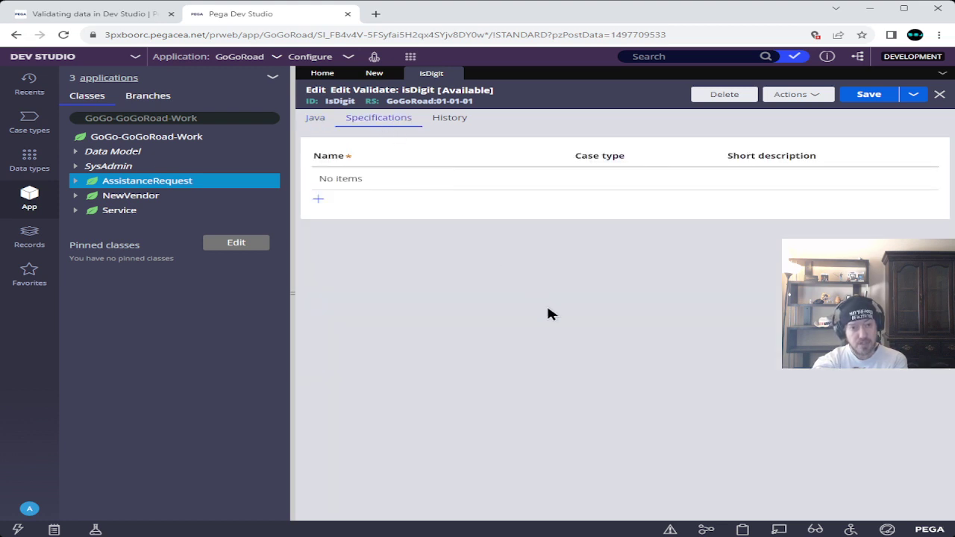
{"action": "left_click", "coordinate": [449, 118]}
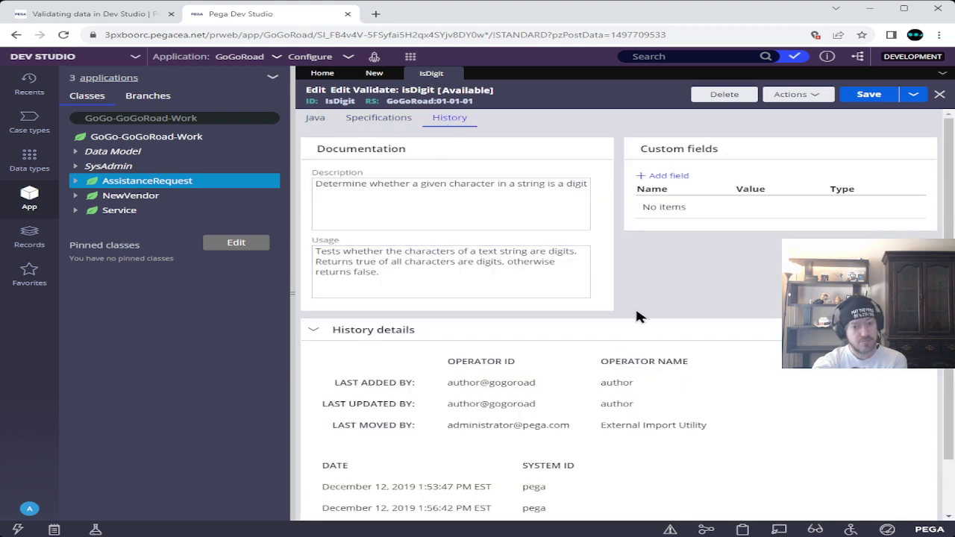
{"action": "scroll", "coordinate": [638, 316], "scroll_direction": "down", "scroll_amount": 2}
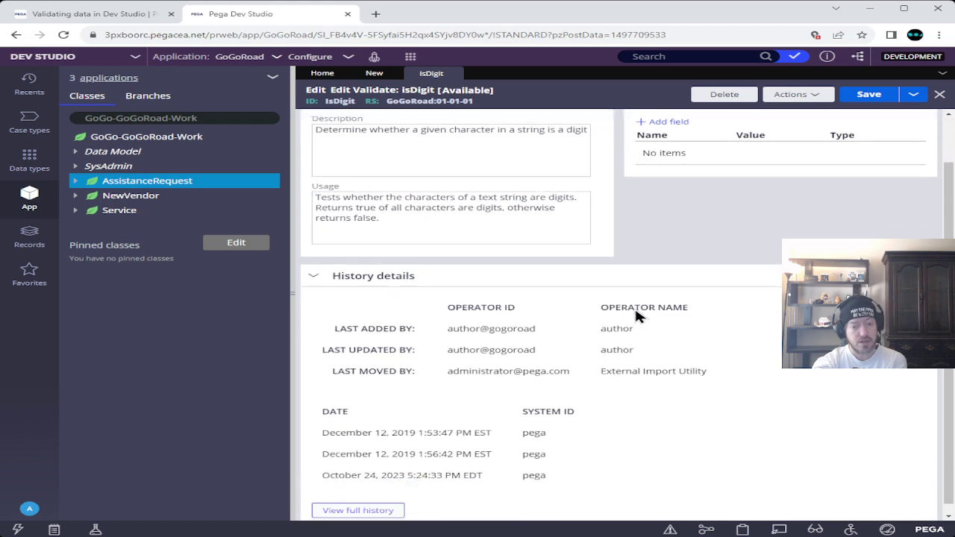
{"action": "scroll", "coordinate": [635, 313], "scroll_direction": "up", "scroll_amount": 2}
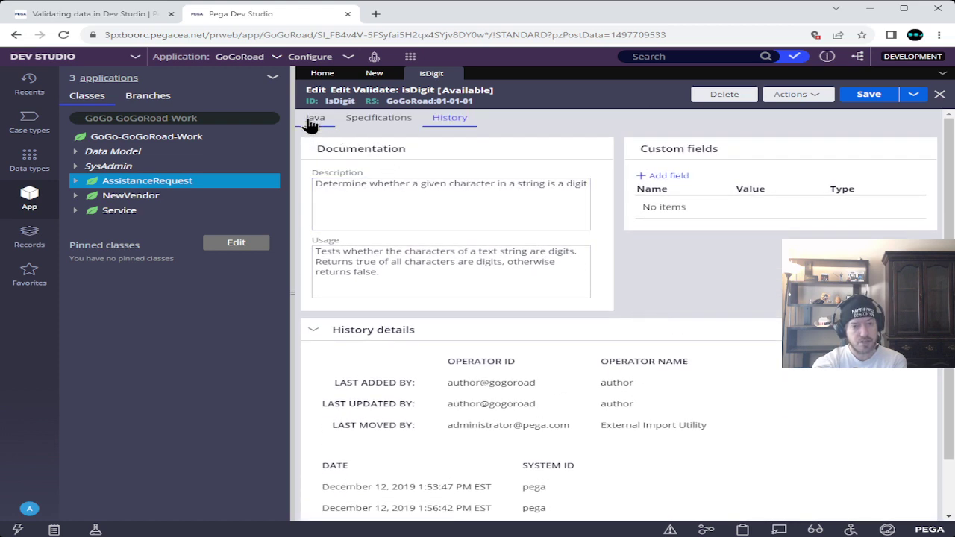
{"action": "left_click", "coordinate": [312, 119]}
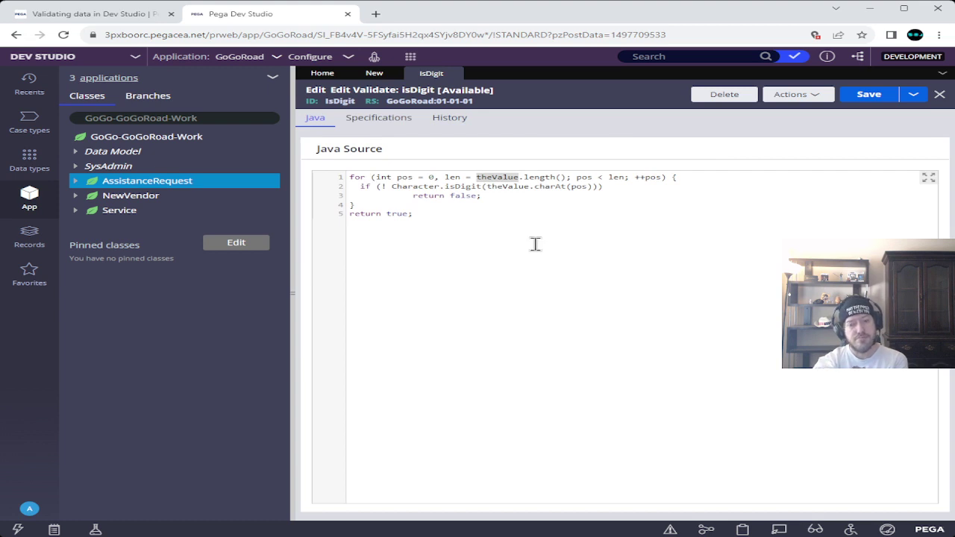
{"action": "double_click", "coordinate": [507, 186]}
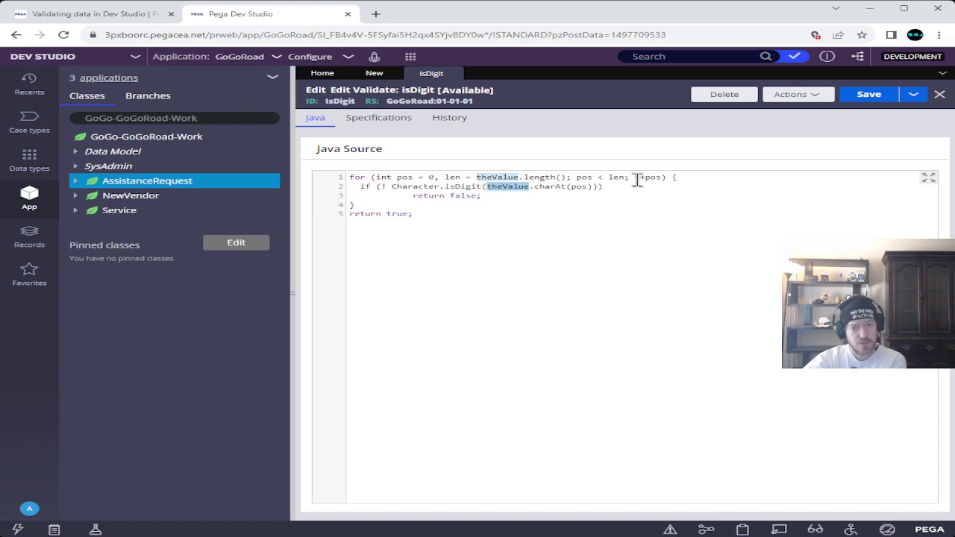
{"action": "left_click_drag", "start_coordinate": [635, 178], "coordinate": [659, 178]}
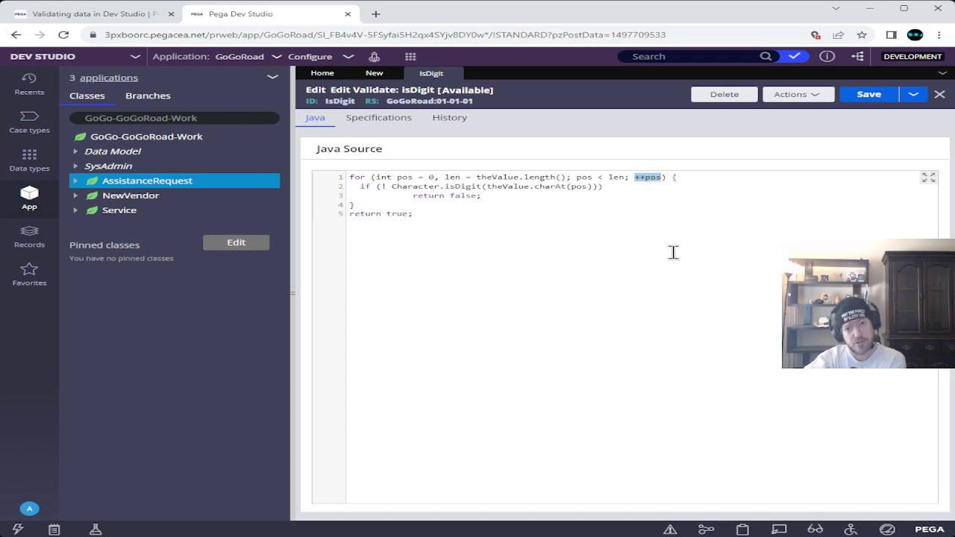
{"action": "left_click", "coordinate": [640, 186]}
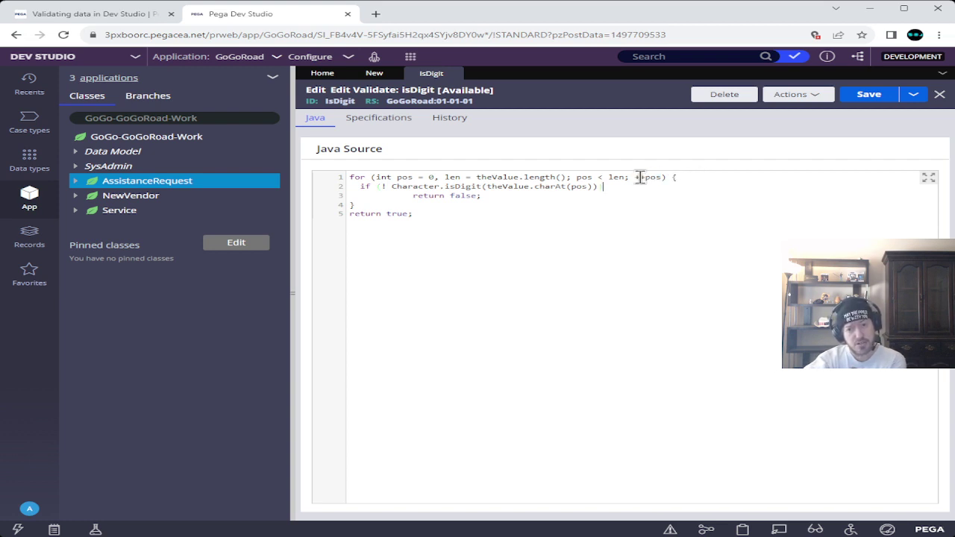
{"action": "left_click_drag", "start_coordinate": [635, 177], "coordinate": [662, 177]}
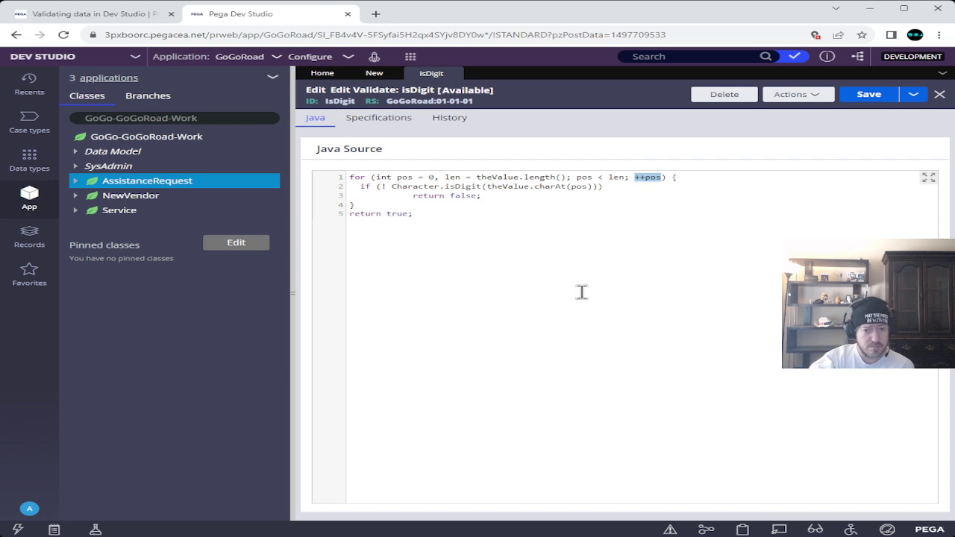
{"action": "left_click_drag", "start_coordinate": [575, 177], "coordinate": [627, 177]}
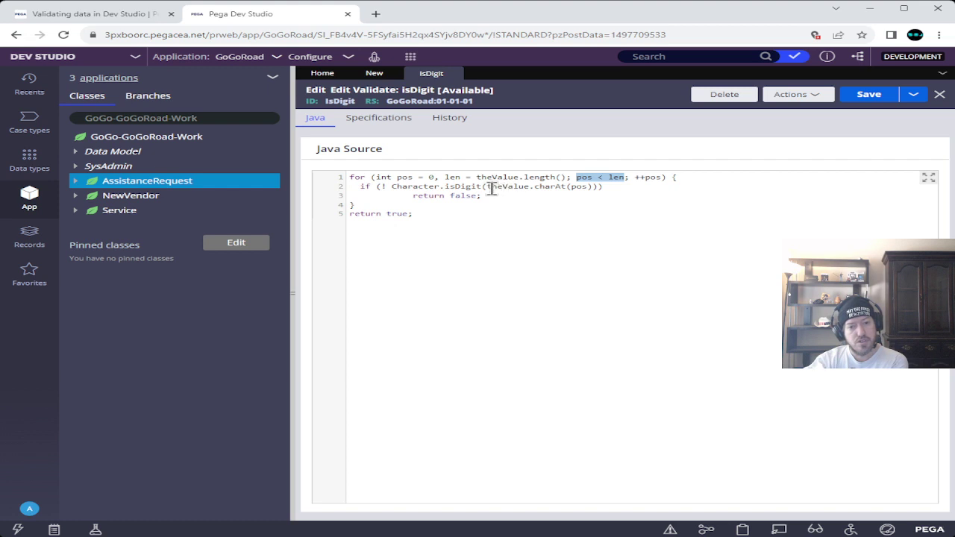
{"action": "left_click_drag", "start_coordinate": [487, 187], "coordinate": [528, 189]}
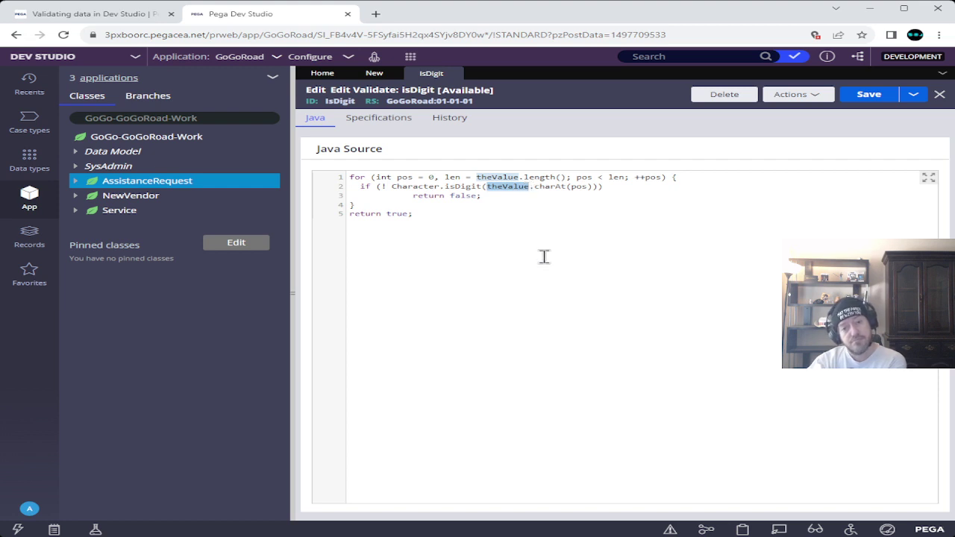
{"action": "double_click", "coordinate": [545, 186]}
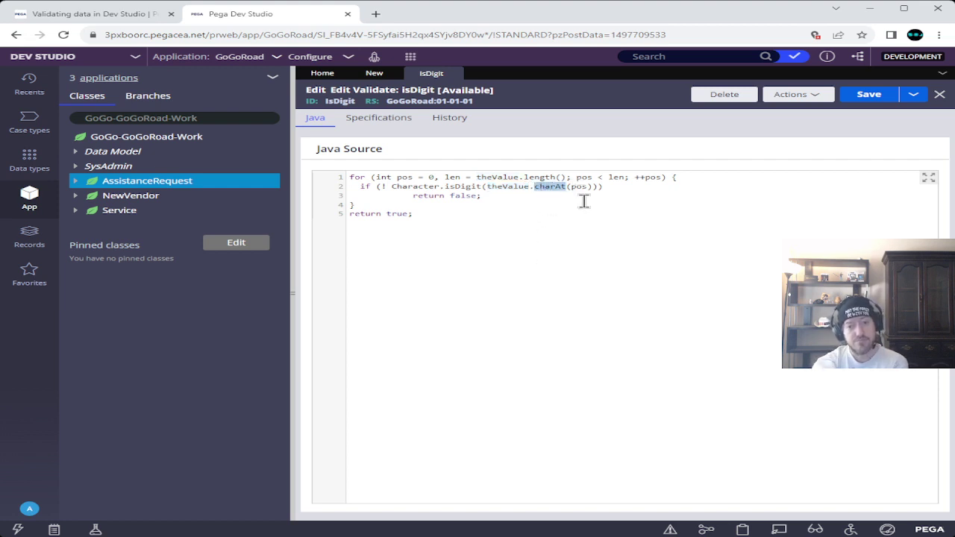
{"action": "double_click", "coordinate": [507, 186]}
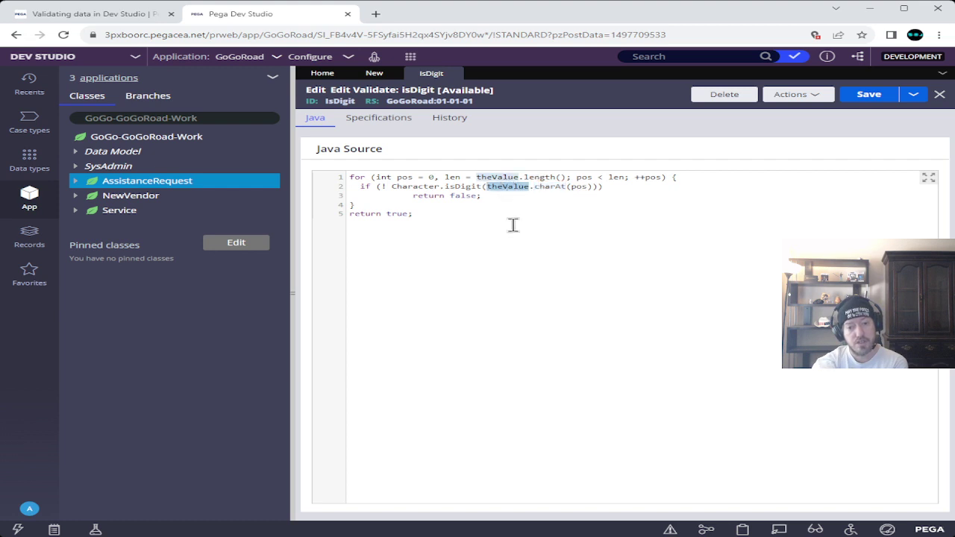
{"action": "double_click", "coordinate": [580, 186]}
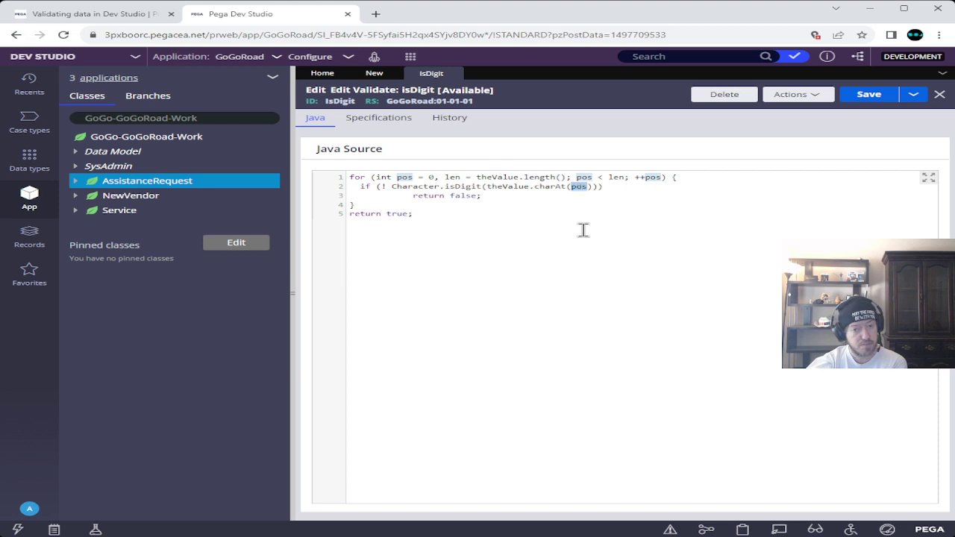
{"action": "double_click", "coordinate": [523, 187]}
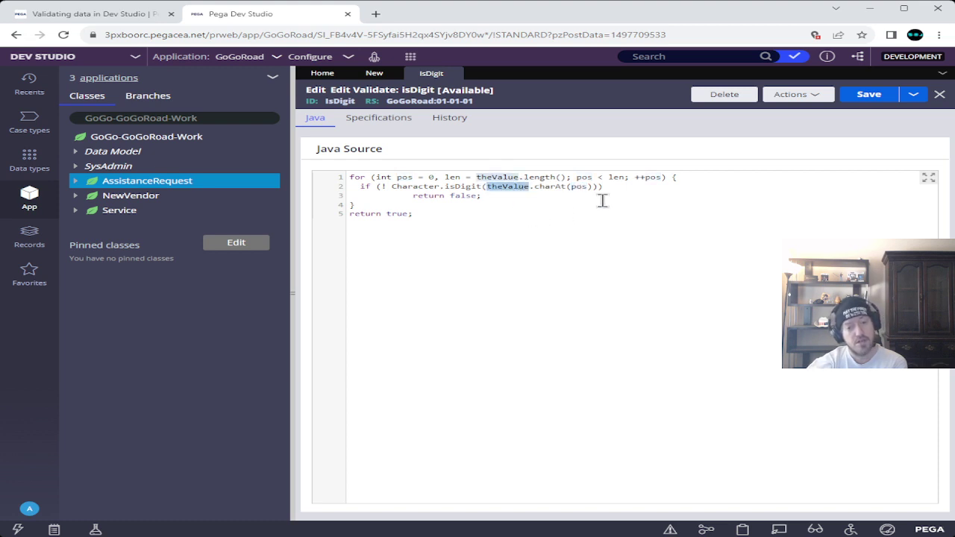
{"action": "double_click", "coordinate": [478, 186]}
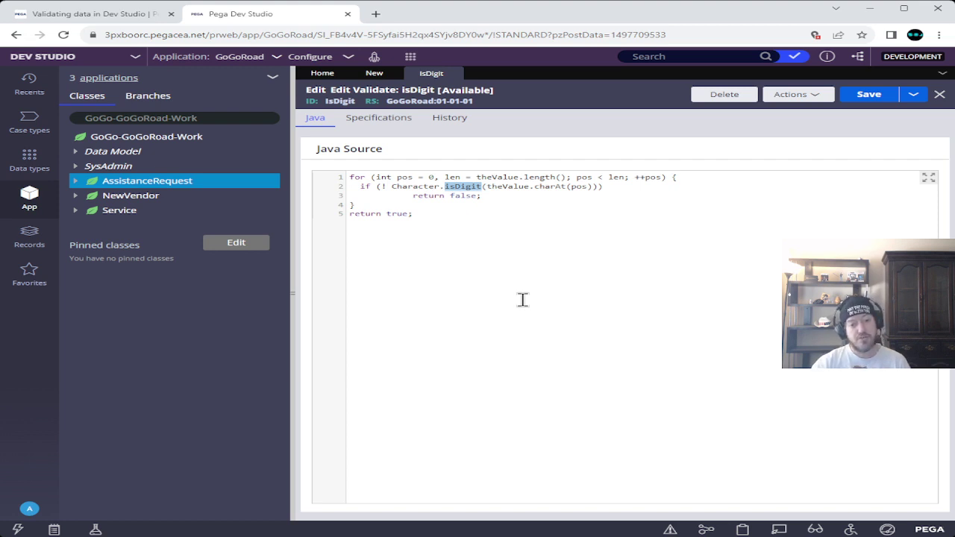
{"action": "double_click", "coordinate": [425, 186]}
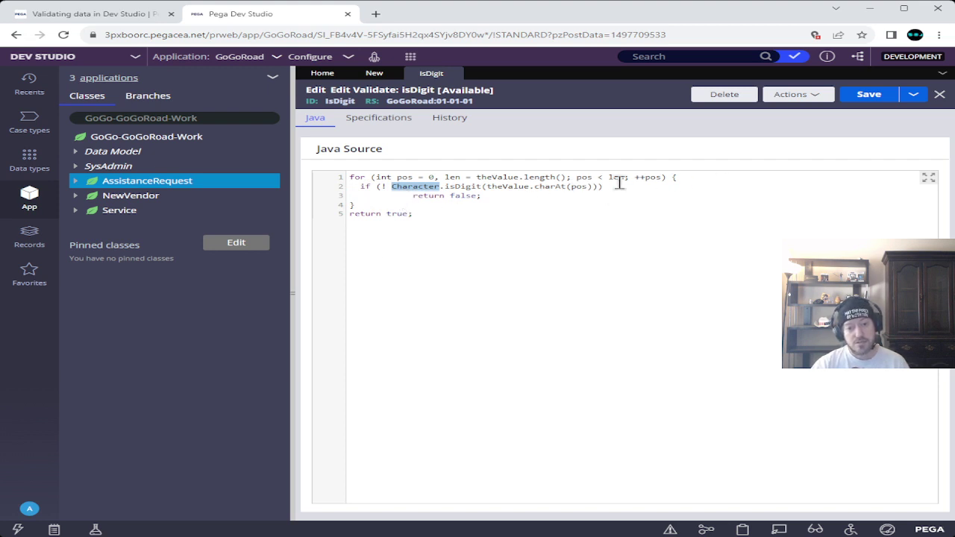
{"action": "left_click_drag", "start_coordinate": [350, 178], "coordinate": [373, 206]}
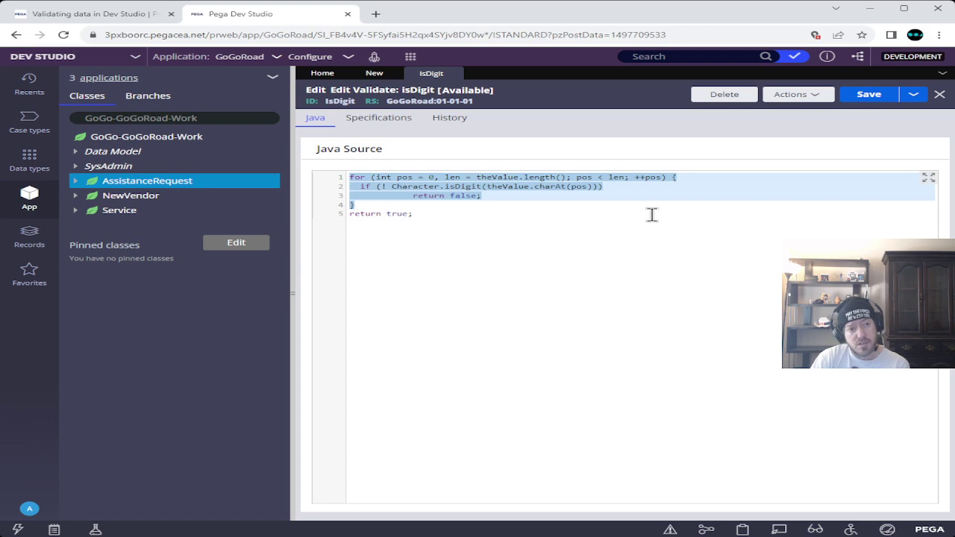
{"action": "left_click", "coordinate": [130, 19]}
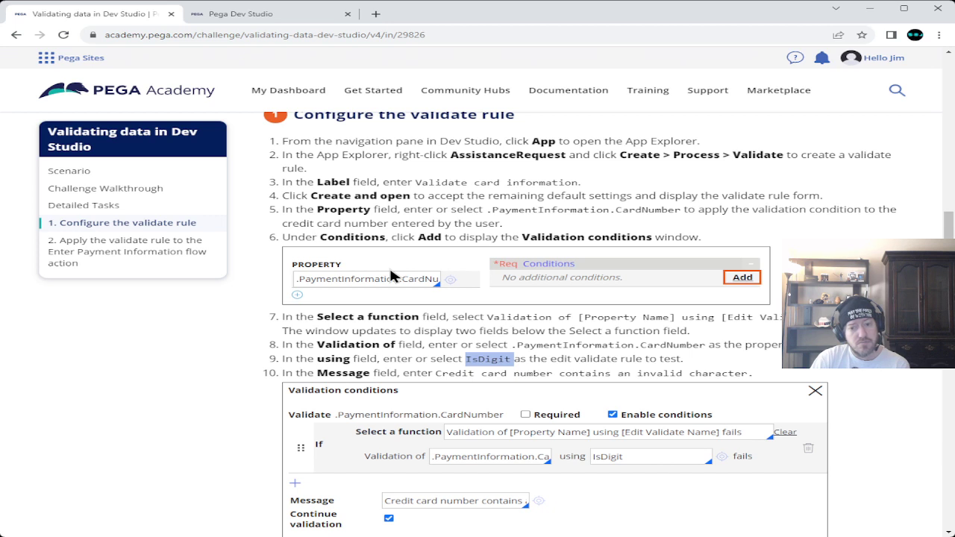
{"action": "double_click", "coordinate": [647, 210]}
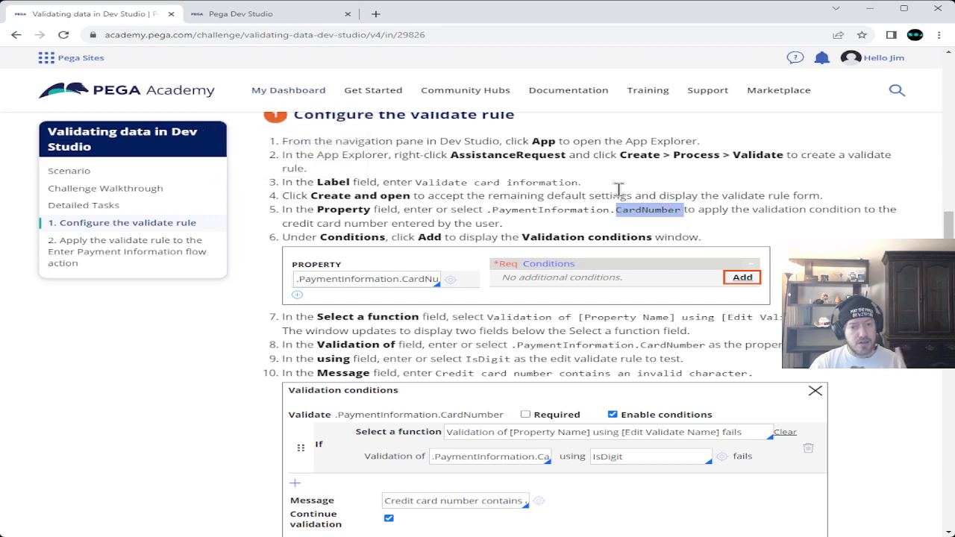
{"action": "left_click", "coordinate": [322, 15]}
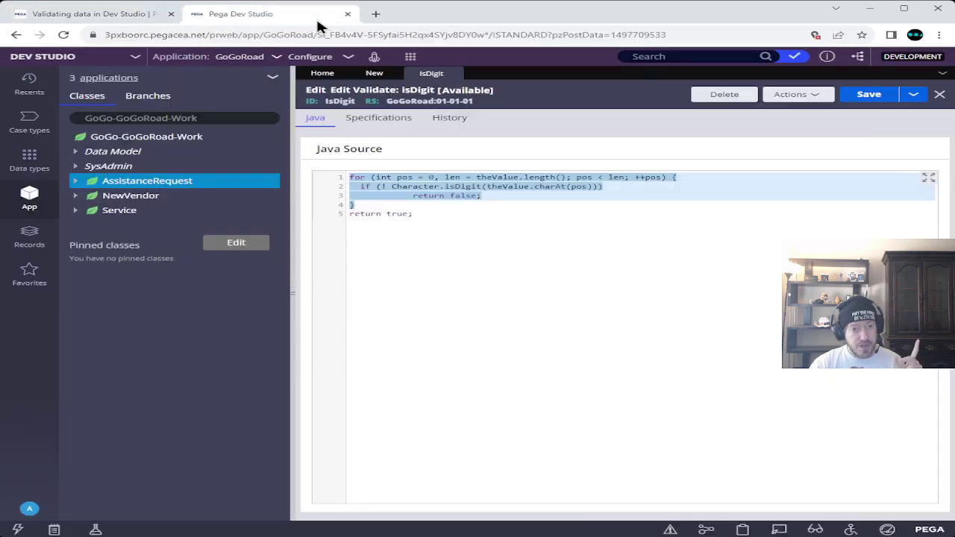
- Highlight the charAt call, then select the entire isDigit Java code
{"action": "double_click", "coordinate": [545, 187]}
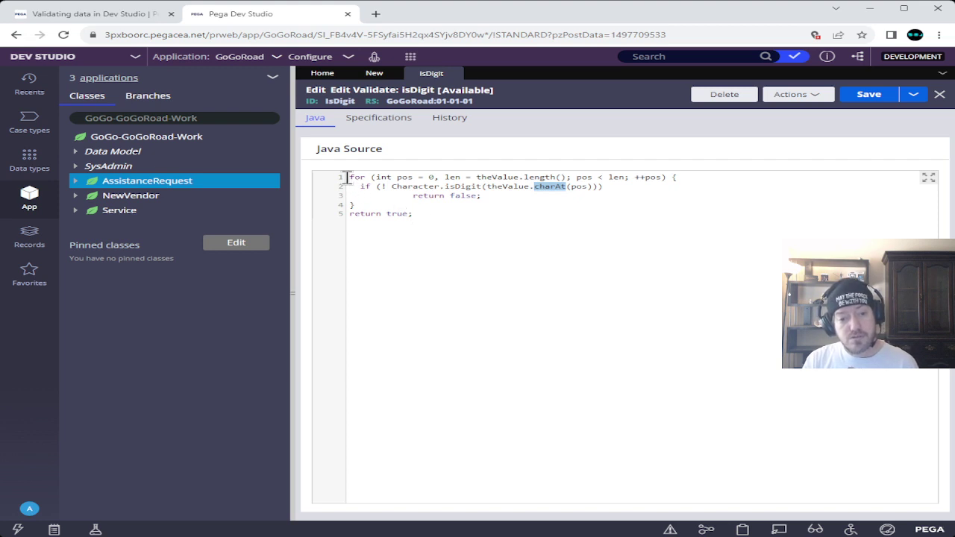
{"action": "left_click_drag", "start_coordinate": [351, 178], "coordinate": [423, 220]}
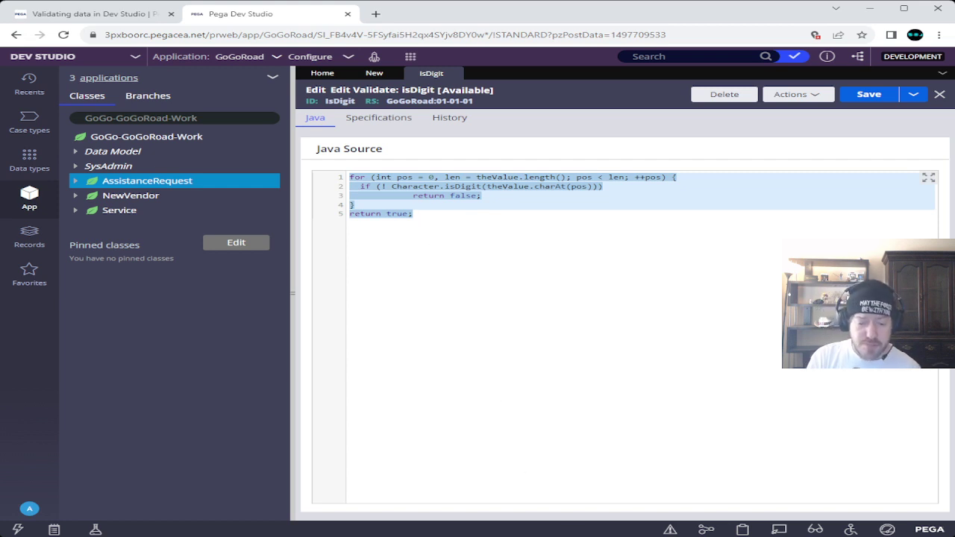
{"action": "key", "text": "alt+Tab"}
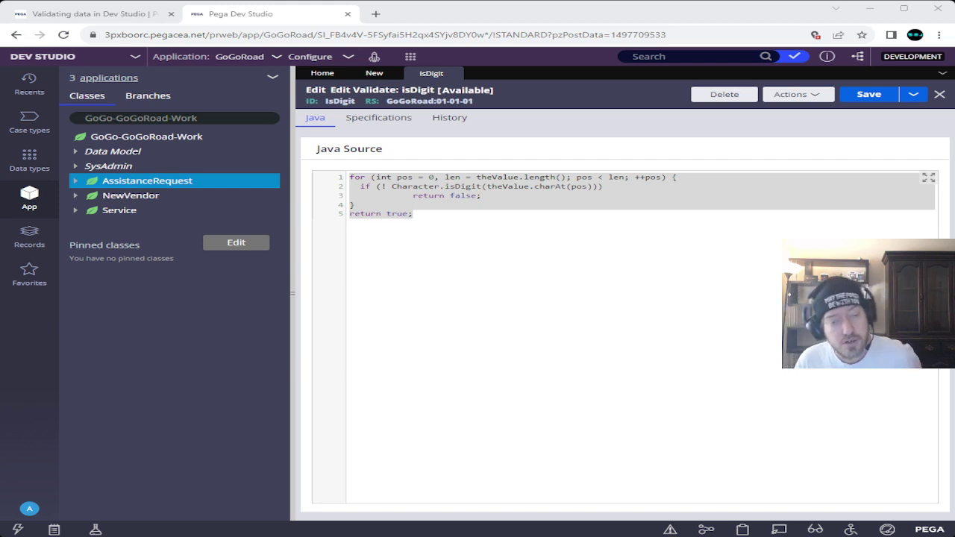
{"action": "left_click", "coordinate": [458, 16]}
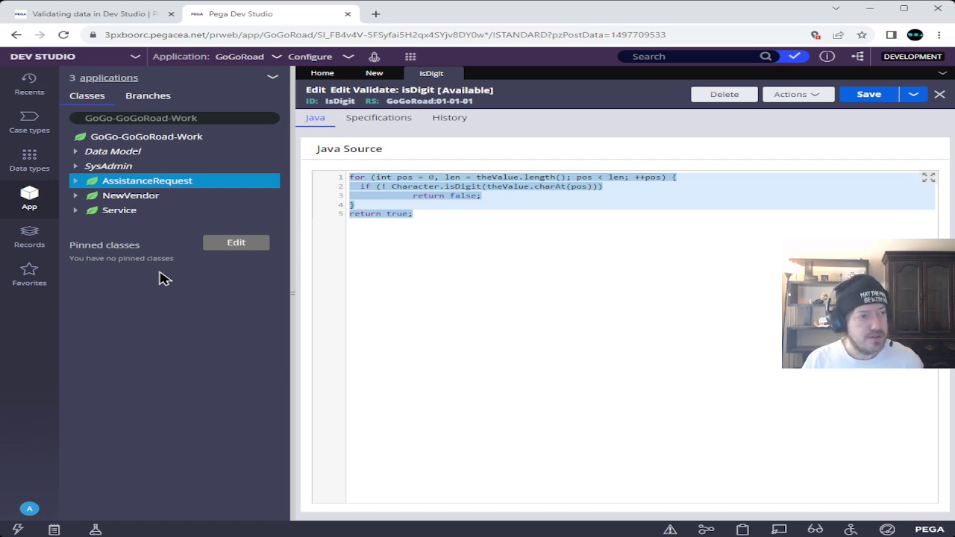
{"action": "key", "text": "alt+Tab"}
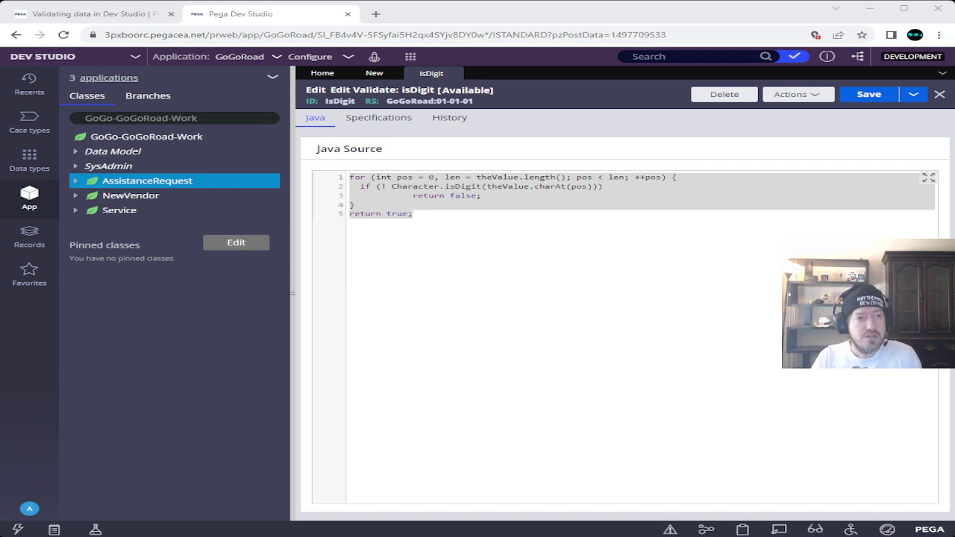
{"action": "key", "text": "alt+Tab"}
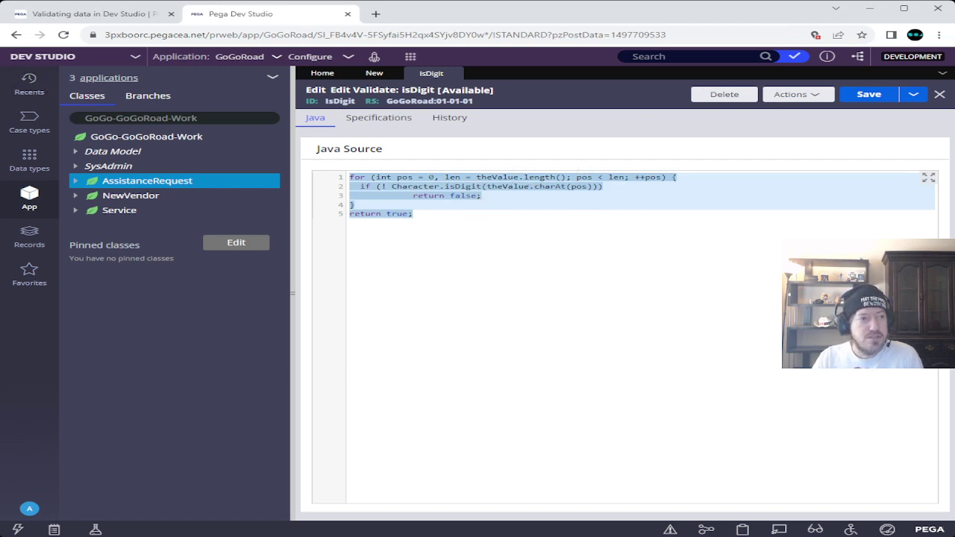
{"action": "key", "text": "alt+Tab"}
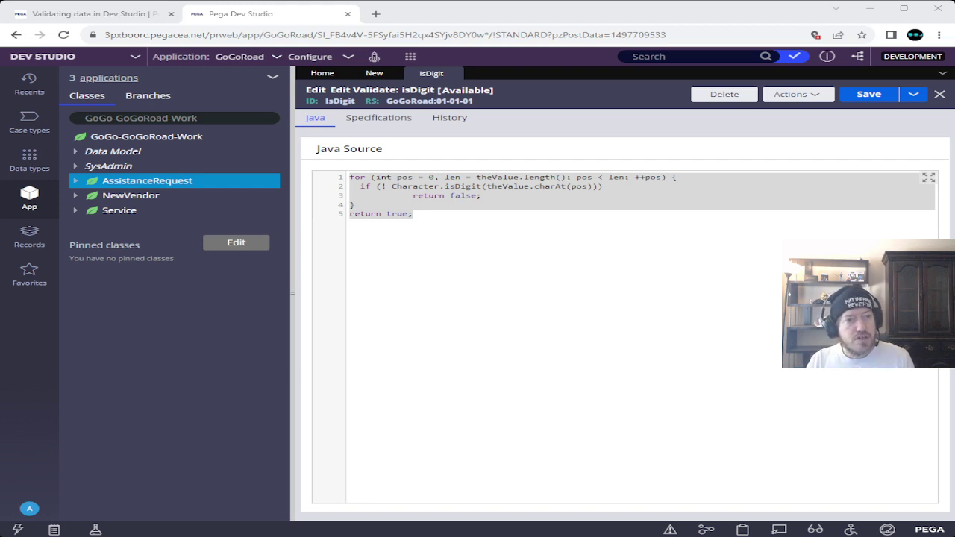
{"action": "key", "text": "alt+Tab"}
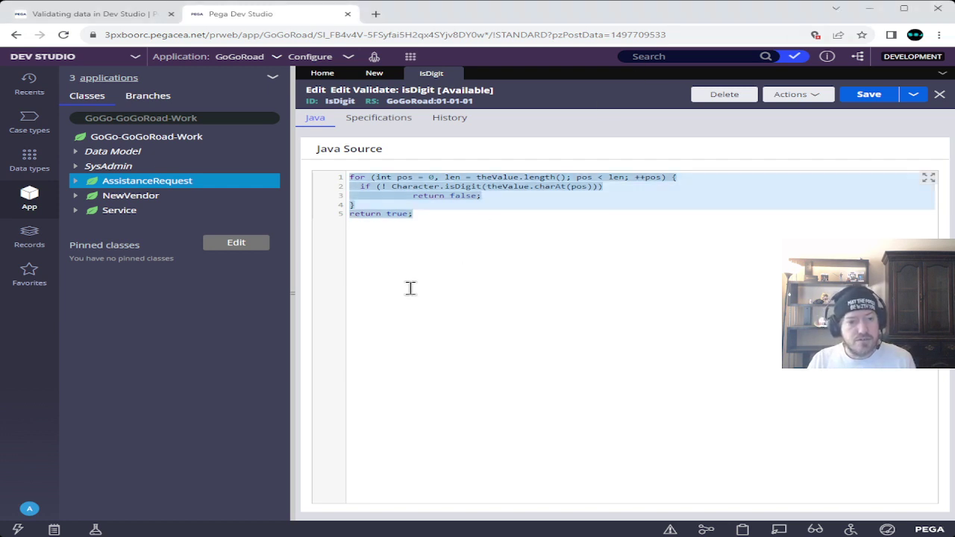
{"action": "left_click", "coordinate": [468, 238]}
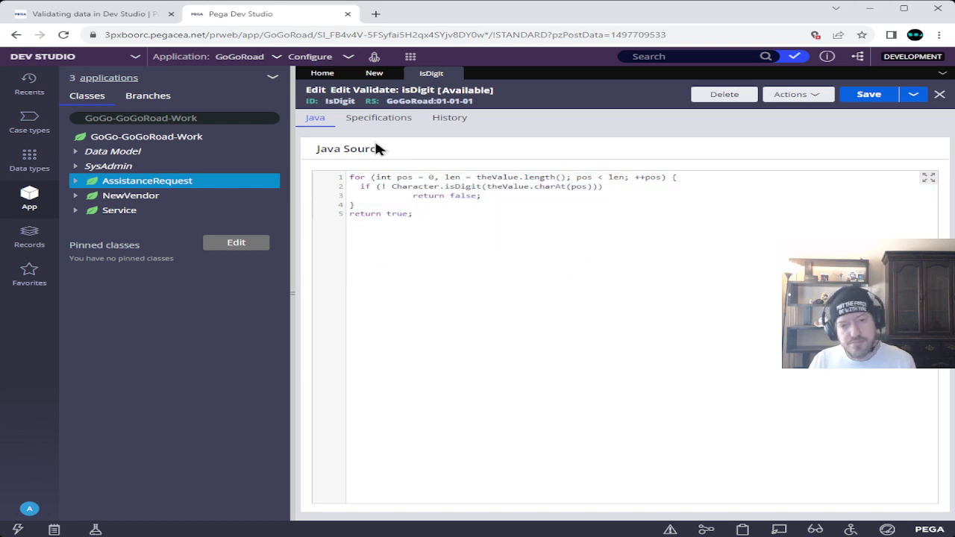
{"action": "mouse_move", "coordinate": [350, 177]}
{"action": "left_mouse_down"}
{"action": "mouse_move", "coordinate": [430, 213]}
{"action": "mouse_move", "coordinate": [437, 230]}
{"action": "mouse_move", "coordinate": [349, 178]}
{"action": "left_mouse_up"}
{"action": "left_click", "coordinate": [437, 215]}
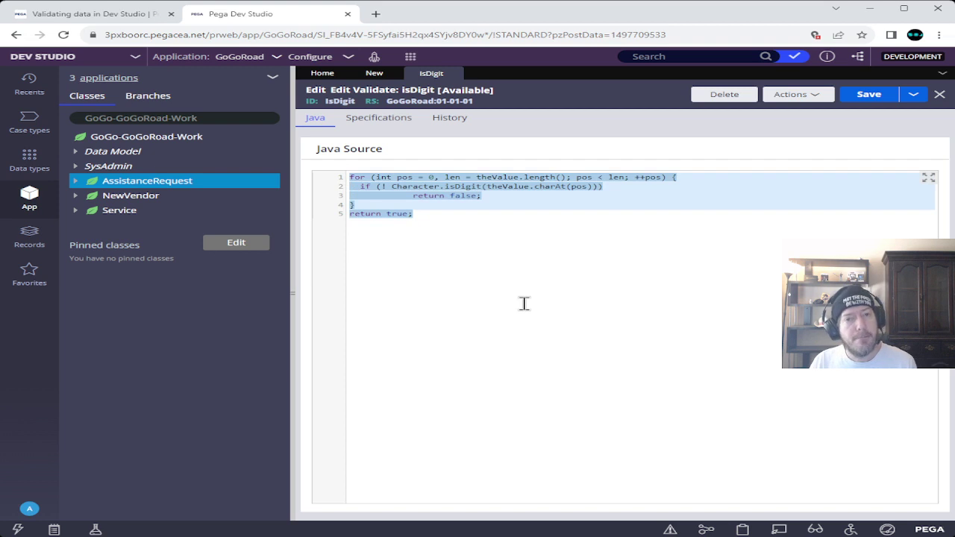
{"action": "left_click_drag", "start_coordinate": [437, 215], "coordinate": [349, 177]}
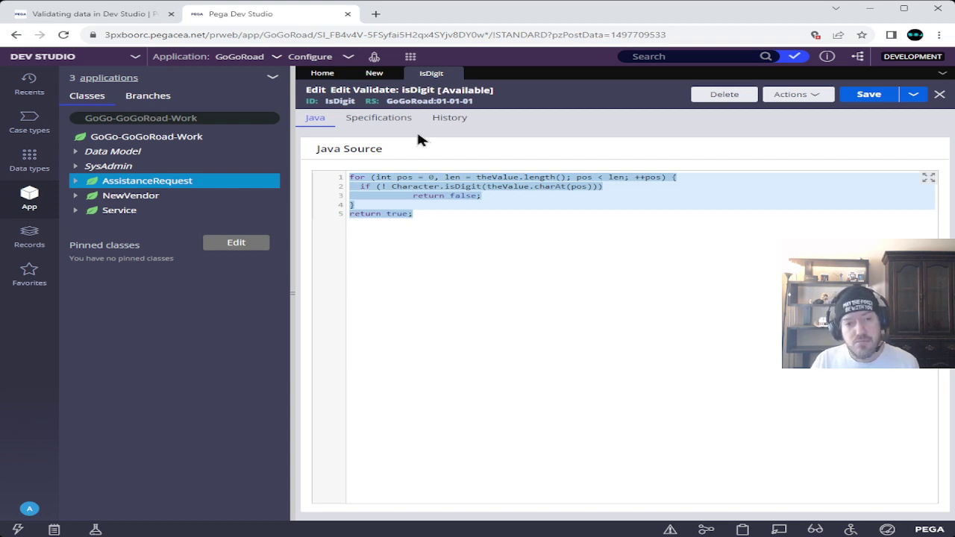
- Highlight the Scenario sentence about the IsDigit rule in the Academy instructions
{"action": "left_click", "coordinate": [123, 26]}
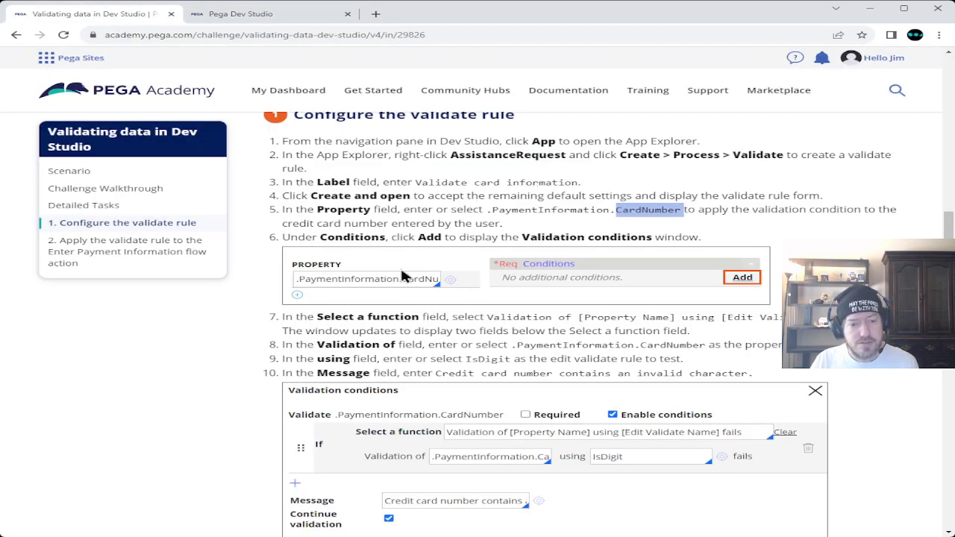
{"action": "scroll", "coordinate": [401, 254], "scroll_direction": "up", "scroll_amount": 9}
{"action": "scroll", "coordinate": [401, 286], "scroll_direction": "up", "scroll_amount": 2}
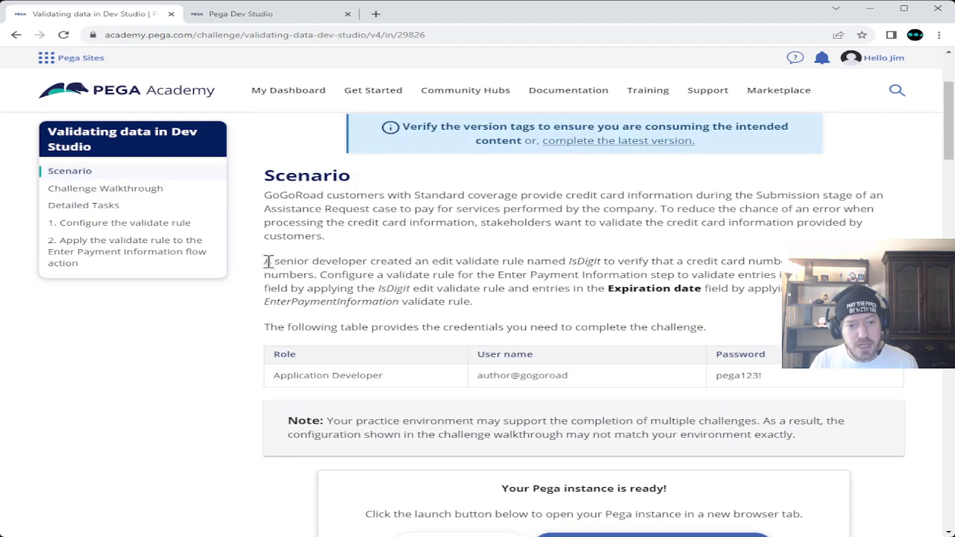
{"action": "left_click_drag", "start_coordinate": [267, 261], "coordinate": [602, 261]}
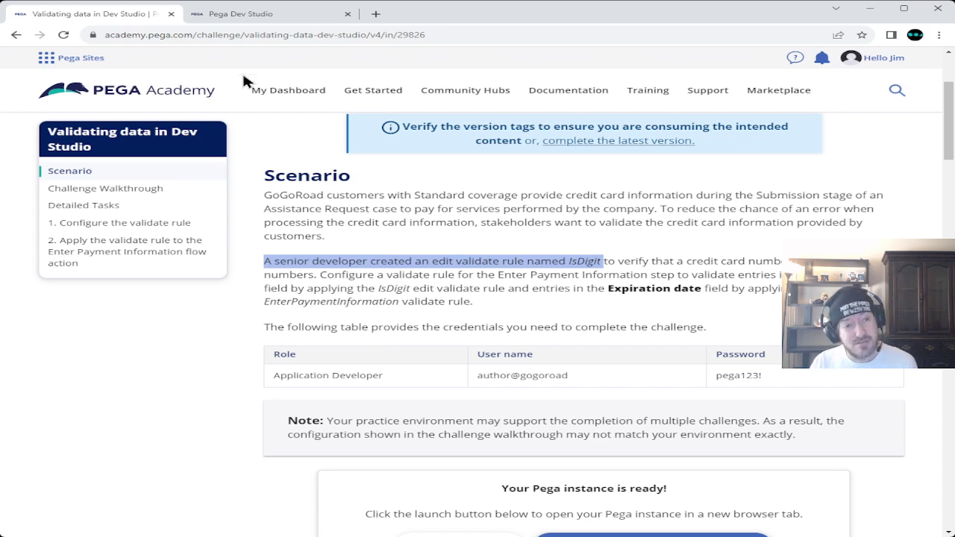
- Close the IsDigit rule tab in Dev Studio and return to the Academy steps
{"action": "left_click", "coordinate": [257, 13]}
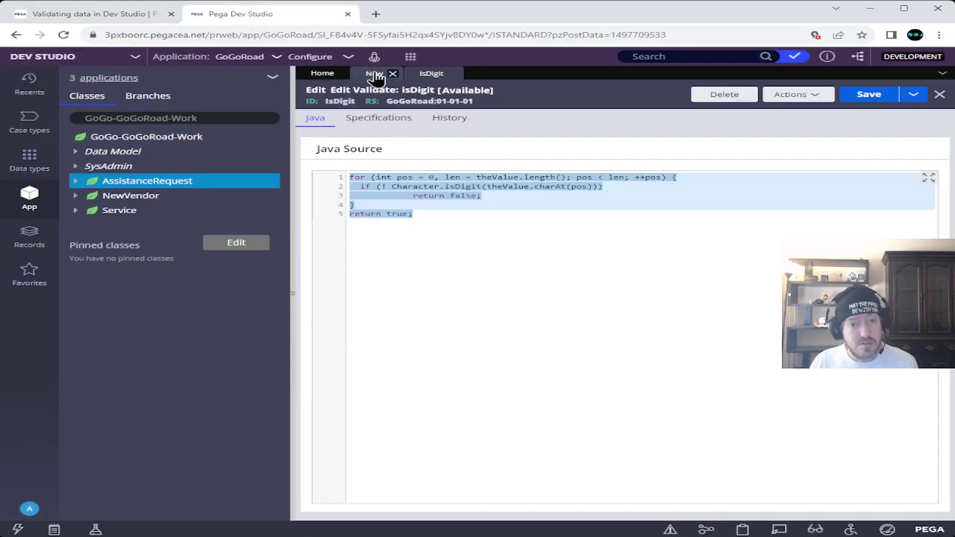
{"action": "left_click", "coordinate": [452, 74]}
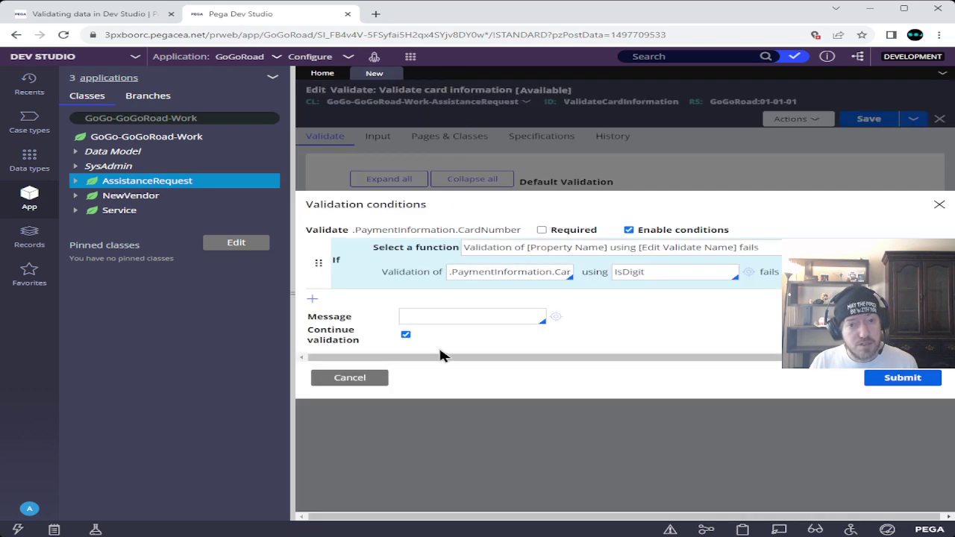
{"action": "left_click", "coordinate": [143, 17]}
{"action": "scroll", "coordinate": [251, 354], "scroll_direction": "down", "scroll_amount": 15}
{"action": "scroll", "coordinate": [252, 354], "scroll_direction": "up", "scroll_amount": 2}
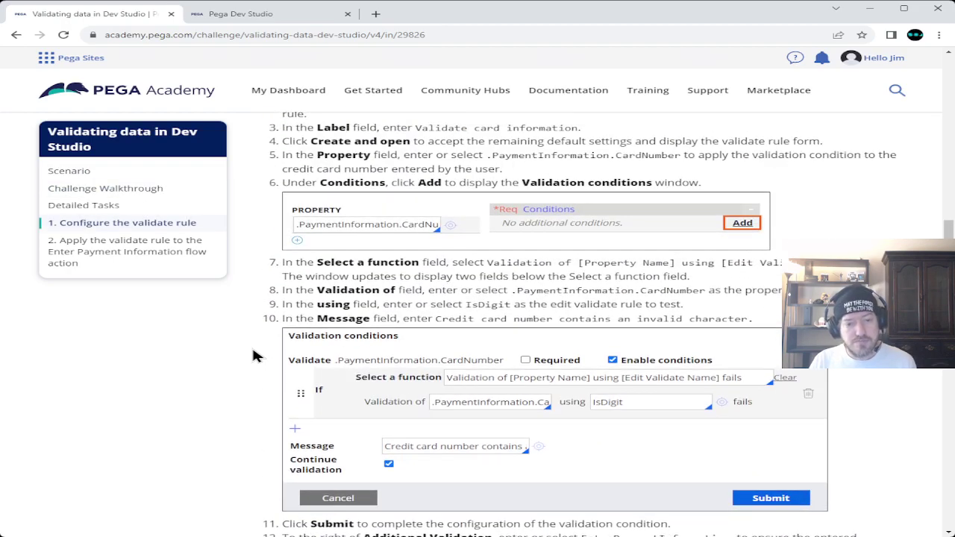
- Highlight step 10's message 'Credit card number contains an invalid character'
{"action": "scroll", "coordinate": [252, 355], "scroll_direction": "down", "scroll_amount": 10}
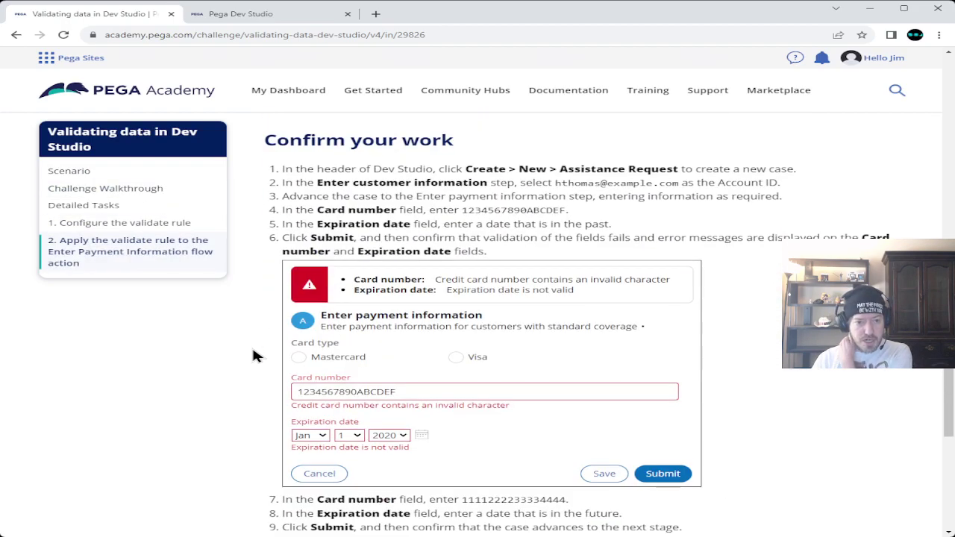
{"action": "scroll", "coordinate": [252, 356], "scroll_direction": "up", "scroll_amount": 3}
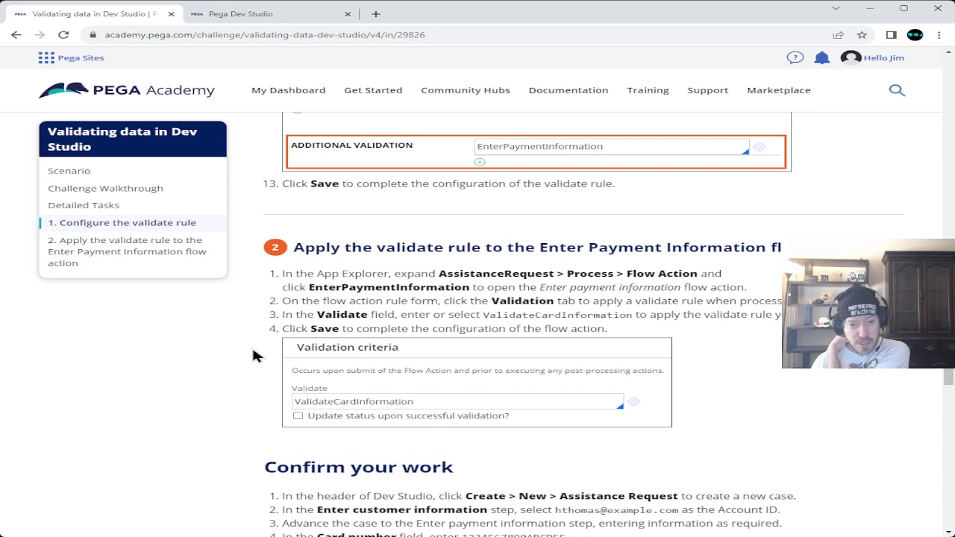
{"action": "scroll", "coordinate": [251, 345], "scroll_direction": "up", "scroll_amount": 4}
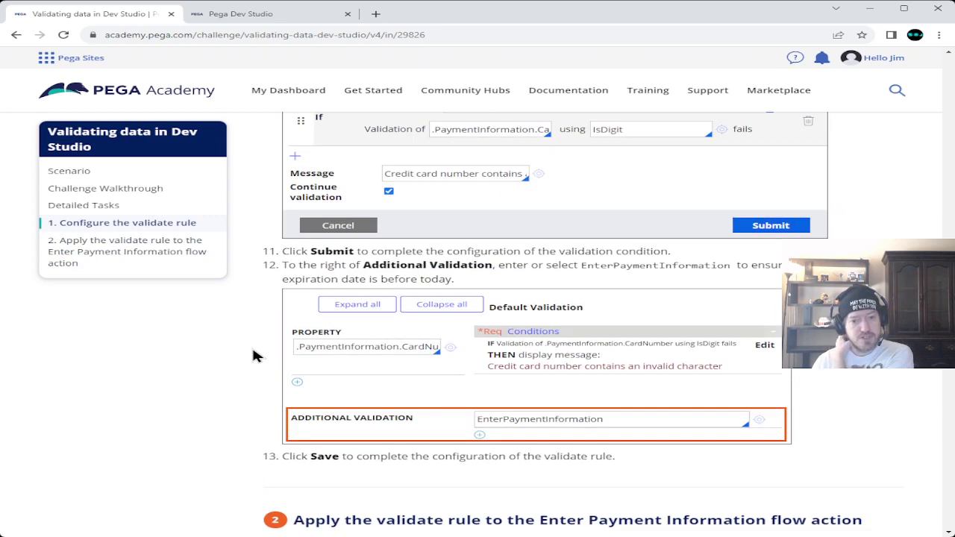
{"action": "scroll", "coordinate": [252, 355], "scroll_direction": "up", "scroll_amount": 3}
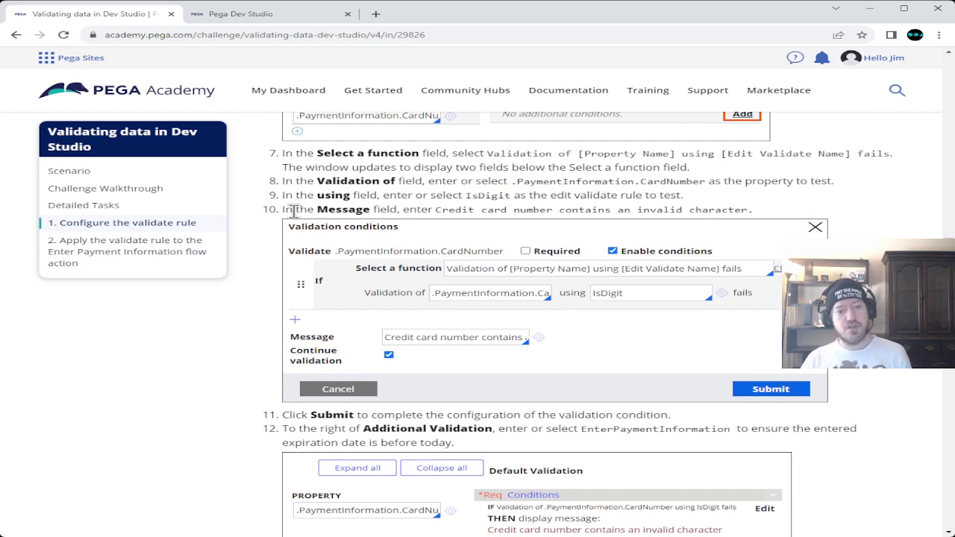
{"action": "left_click_drag", "start_coordinate": [437, 210], "coordinate": [746, 211]}
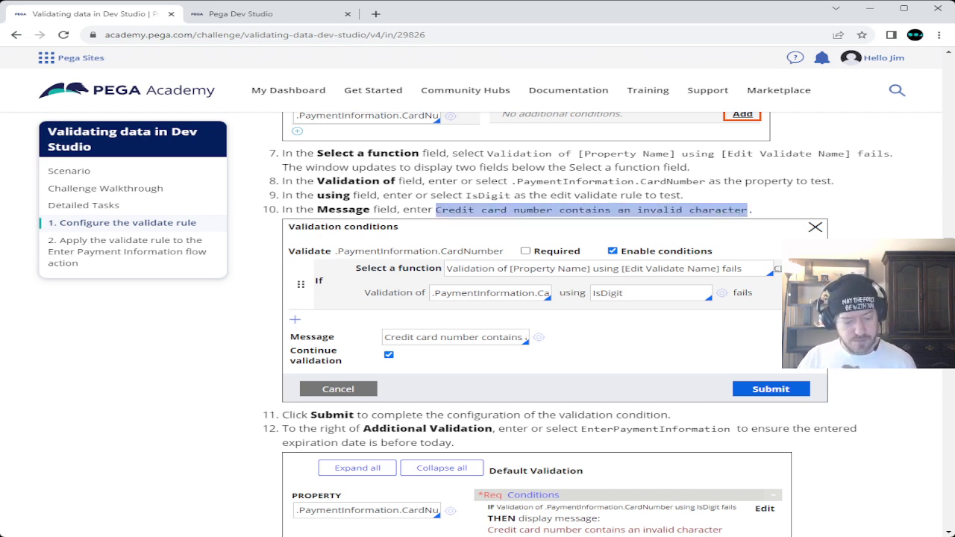
- Paste 'Credit card number contains an invalid character.' into the condition's Message field
{"action": "left_click", "coordinate": [240, 14]}
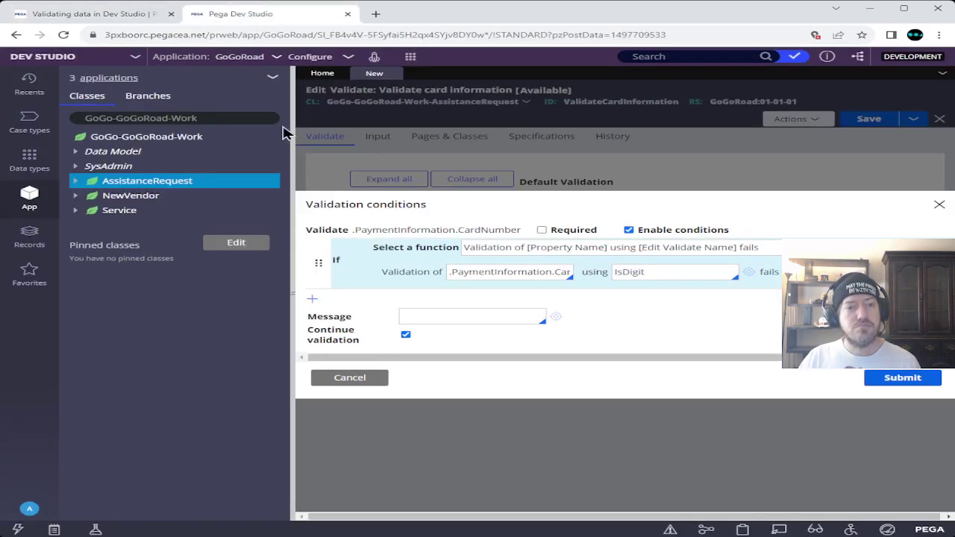
{"action": "left_click", "coordinate": [405, 335]}
{"action": "type", "text": "contains an invalid character"}
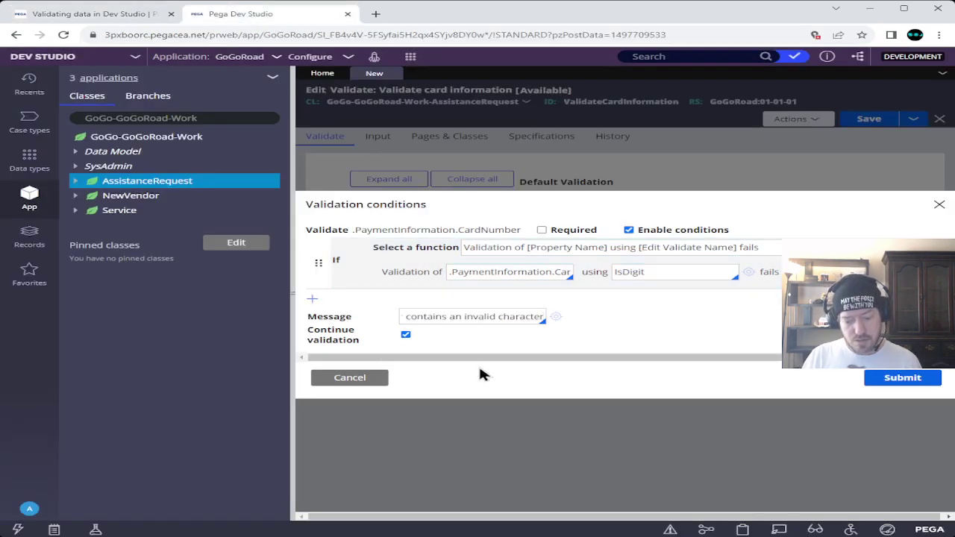
{"action": "left_click", "coordinate": [110, 20]}
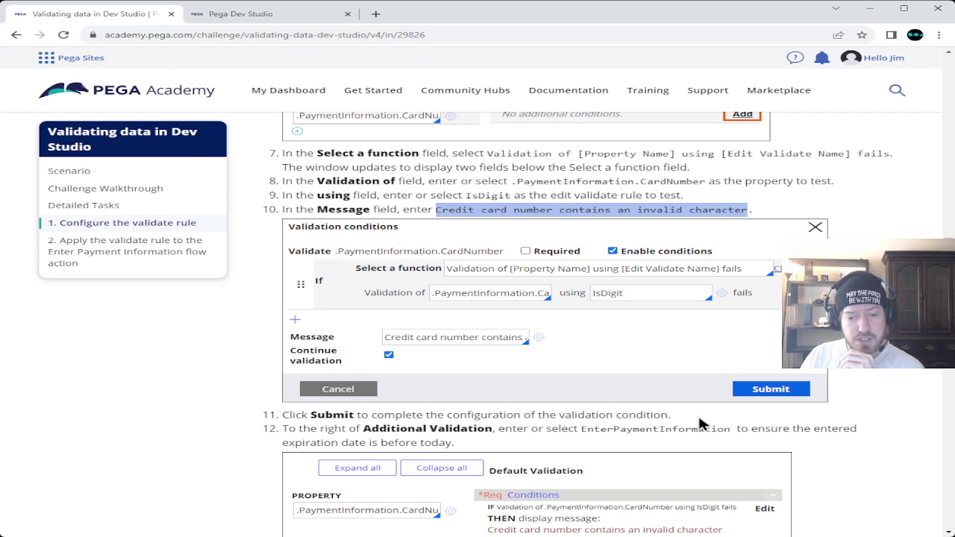
- Submit the card number condition and locate EnterPaymentInformation in step 12 of the instructions
{"action": "left_click", "coordinate": [255, 13]}
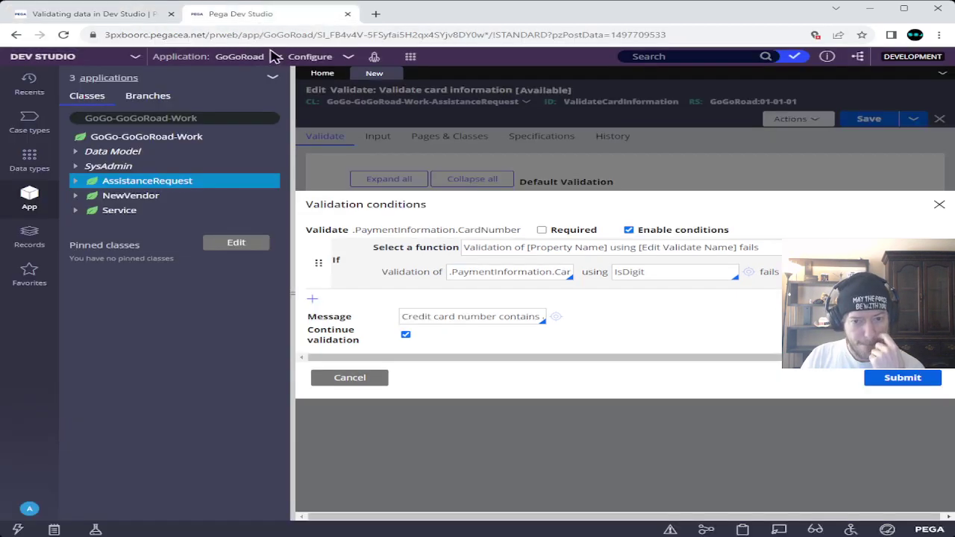
{"action": "left_click", "coordinate": [929, 381]}
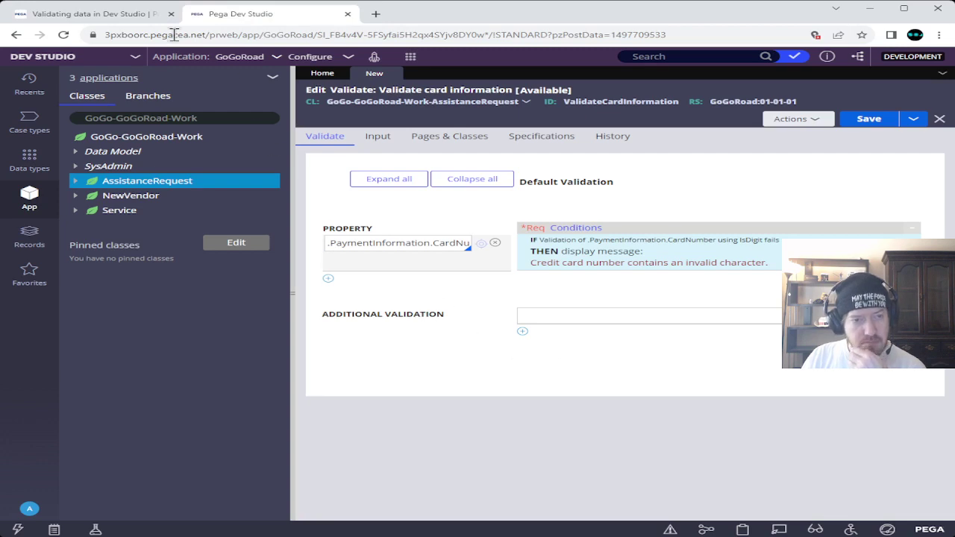
{"action": "left_click", "coordinate": [102, 16]}
{"action": "scroll", "coordinate": [265, 311], "scroll_direction": "down", "scroll_amount": 3}
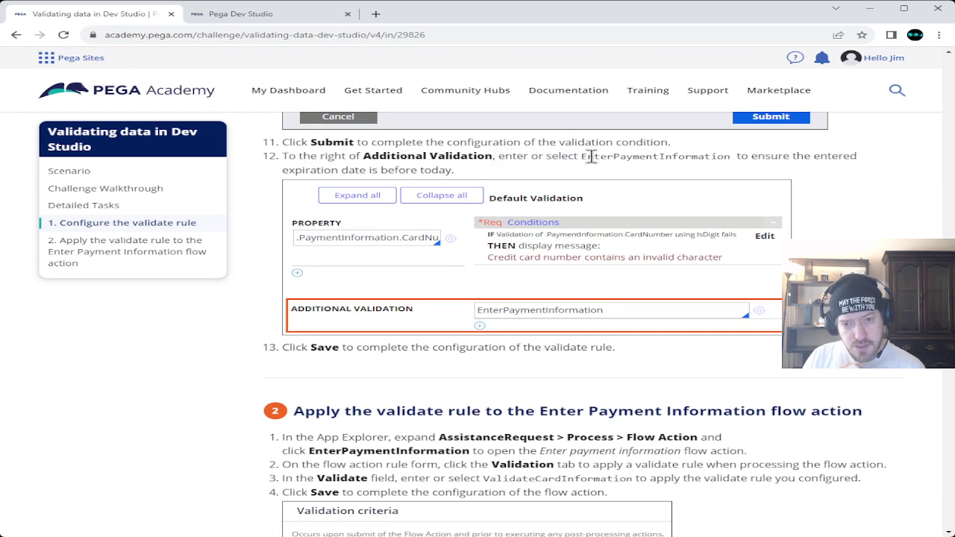
{"action": "left_click_drag", "start_coordinate": [581, 156], "coordinate": [731, 157]}
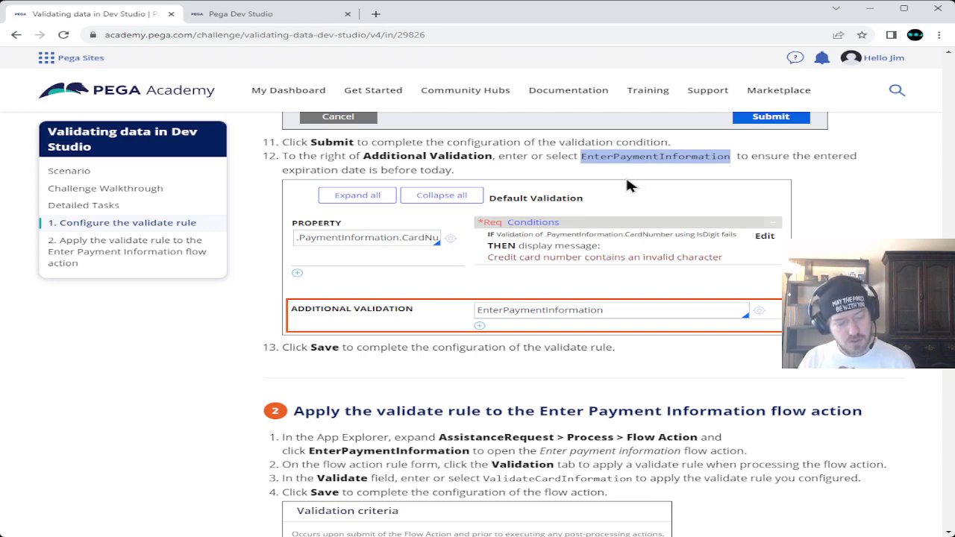
- Pick EnterPaymentInformation from the Additional Validation suggestions, then save the rule
{"action": "left_click", "coordinate": [240, 13]}
{"action": "left_click", "coordinate": [586, 312]}
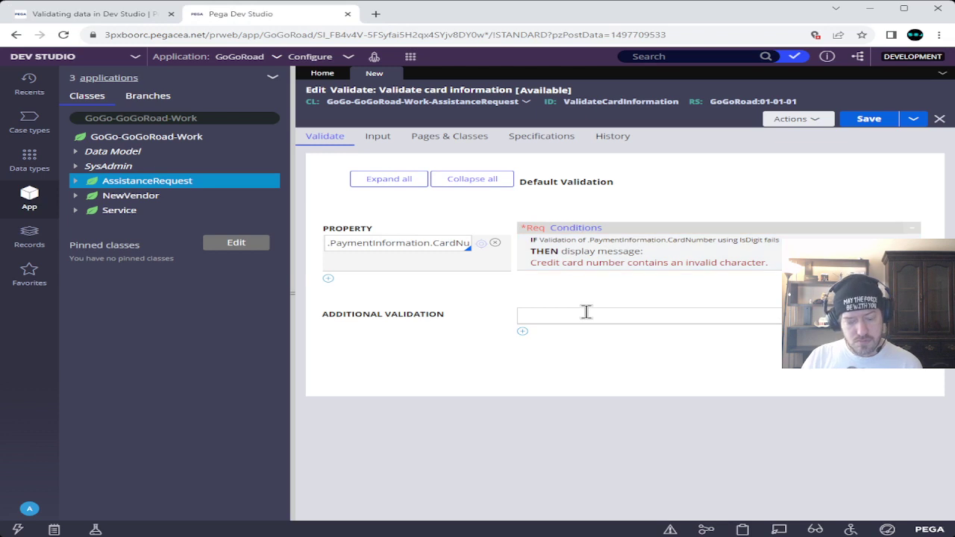
{"action": "key", "text": "Down"}
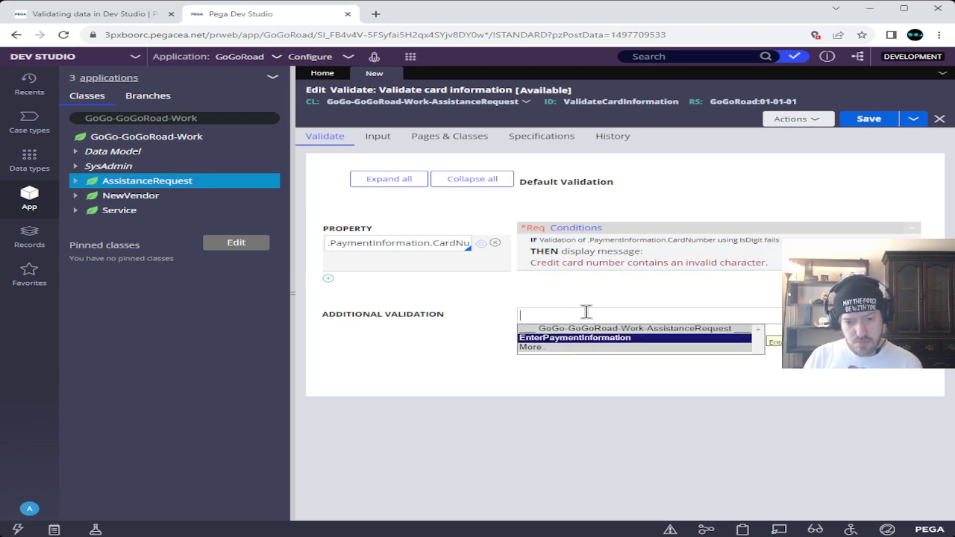
{"action": "key", "text": "Return"}
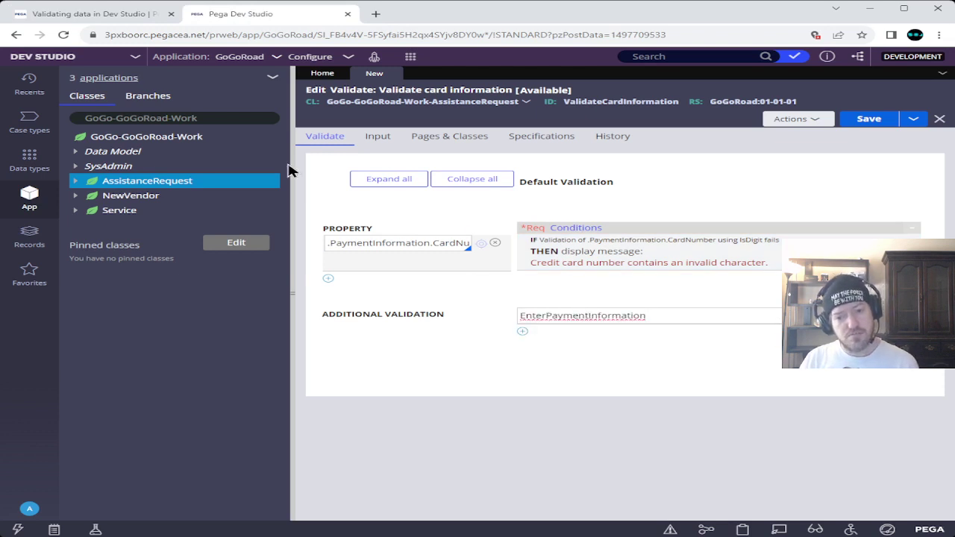
{"action": "left_click", "coordinate": [147, 23]}
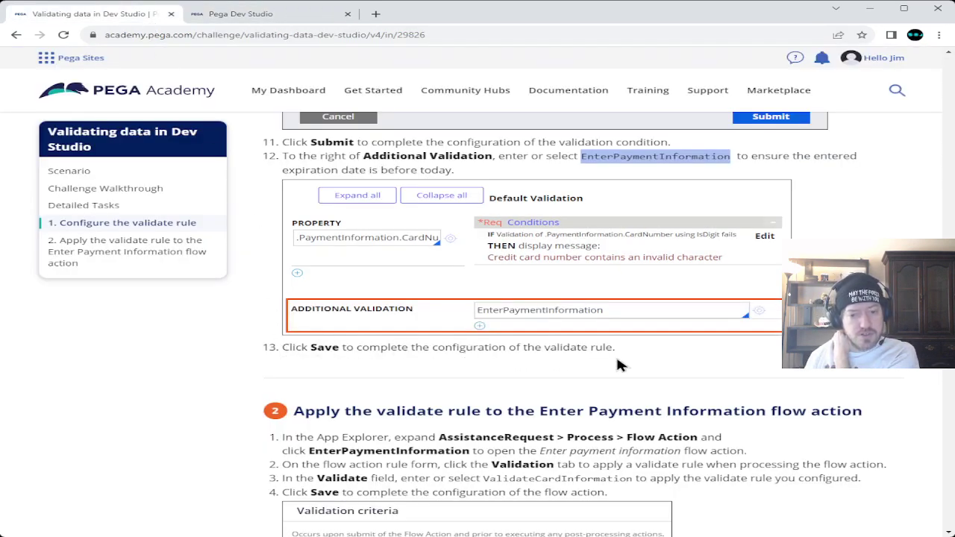
{"action": "left_click", "coordinate": [253, 13]}
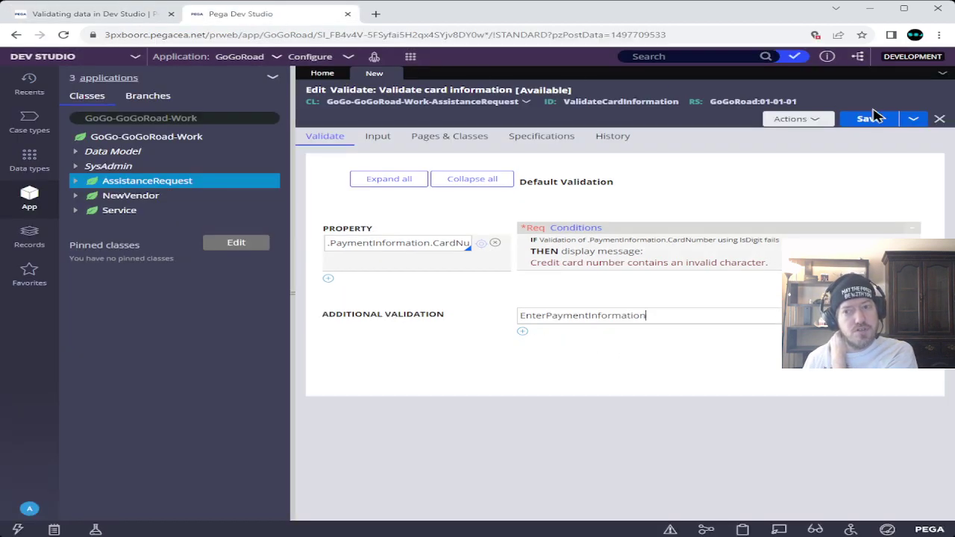
{"action": "left_click", "coordinate": [867, 119]}
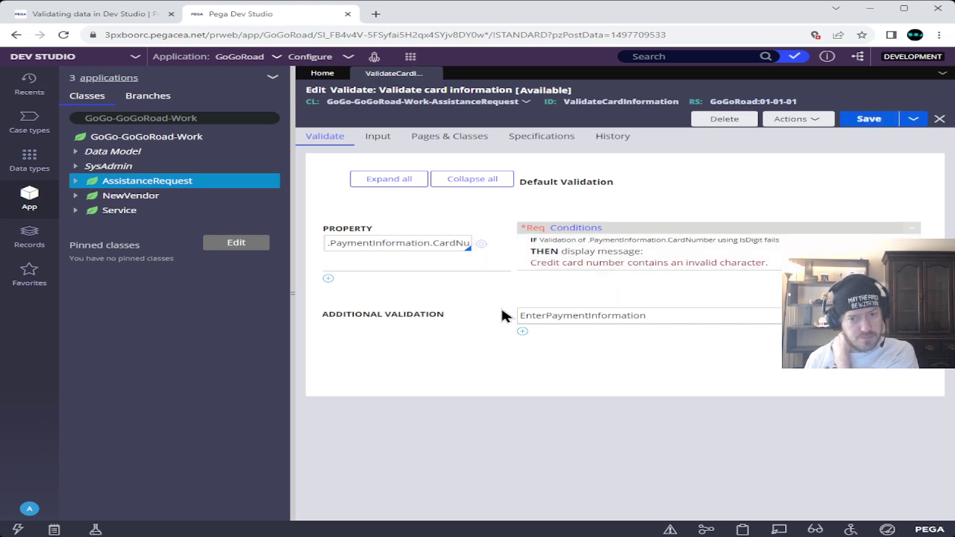
- In App Explorer, expand AssistanceRequest > Process > Flow Action and open EnterPaymentInformation
{"action": "left_click", "coordinate": [93, 14]}
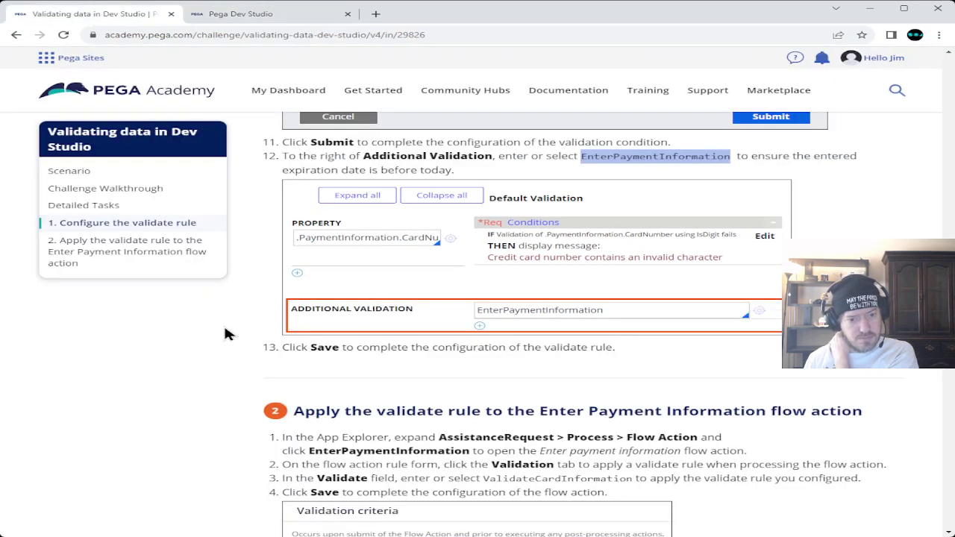
{"action": "scroll", "coordinate": [229, 332], "scroll_direction": "down", "scroll_amount": 3}
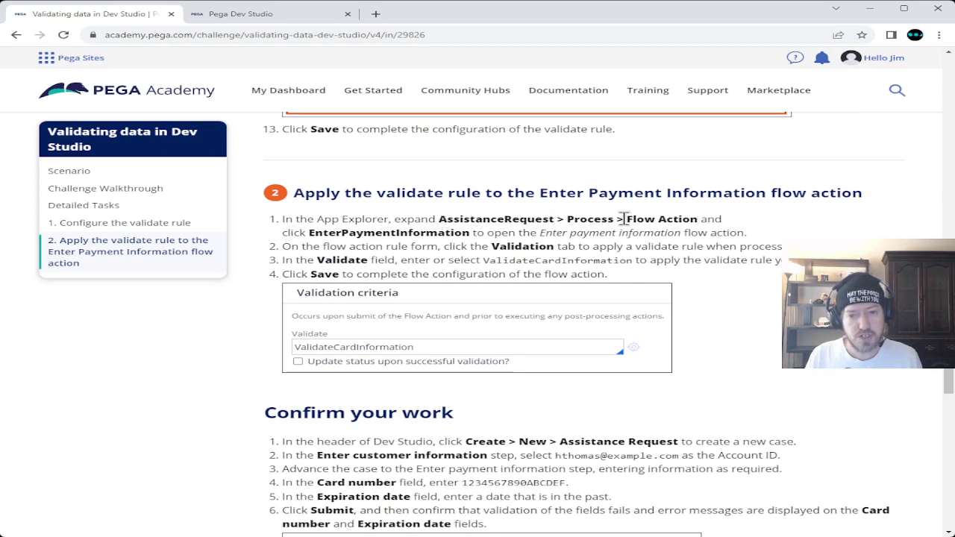
{"action": "left_click", "coordinate": [241, 29]}
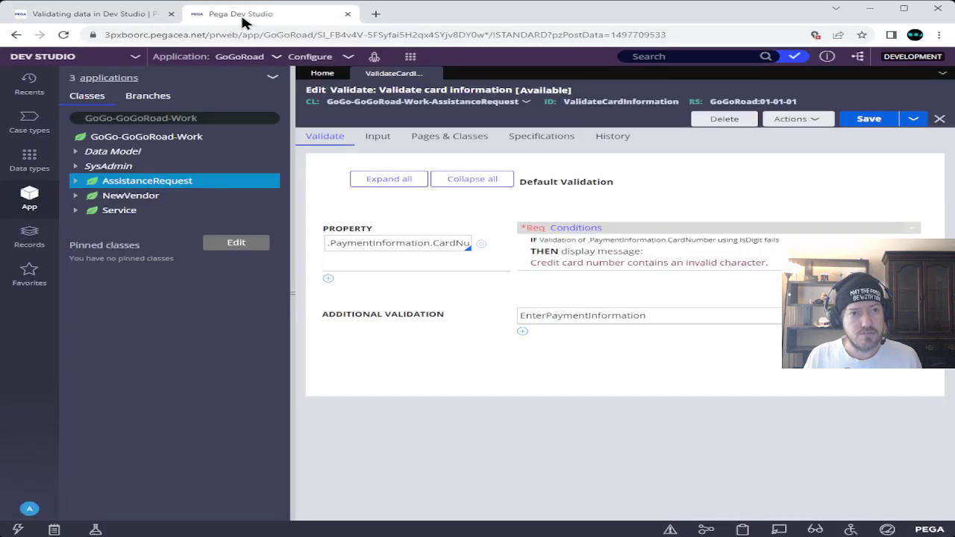
{"action": "left_click", "coordinate": [74, 181]}
{"action": "left_click", "coordinate": [88, 225]}
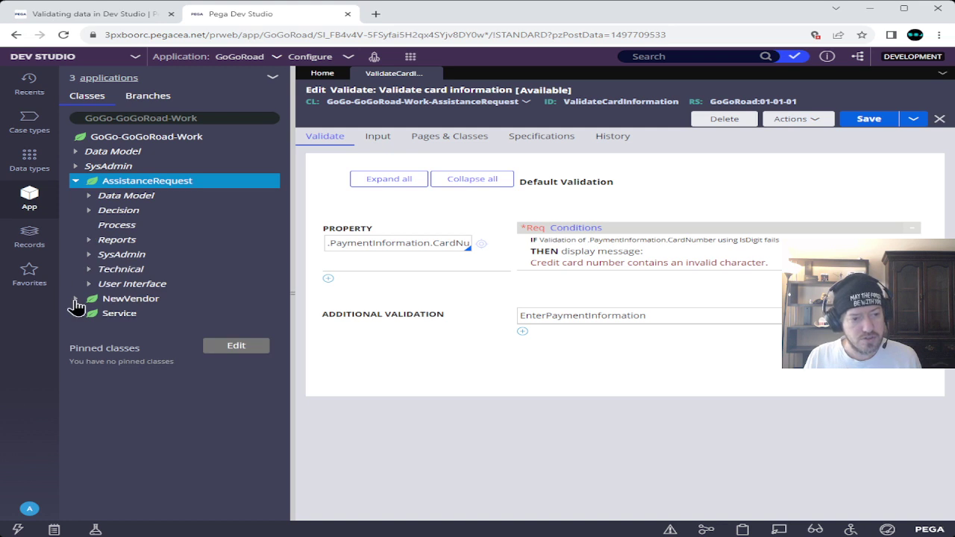
{"action": "left_click", "coordinate": [100, 285]}
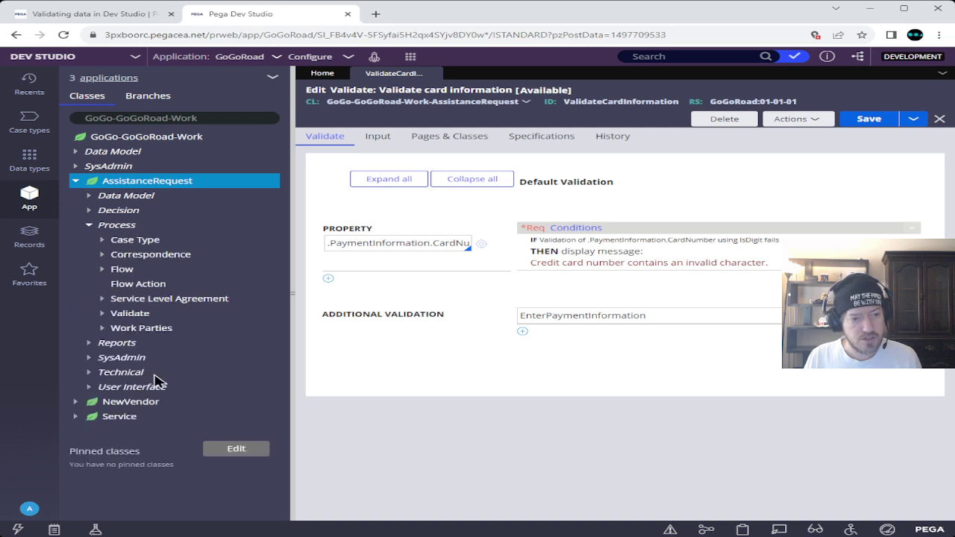
{"action": "left_click", "coordinate": [134, 15]}
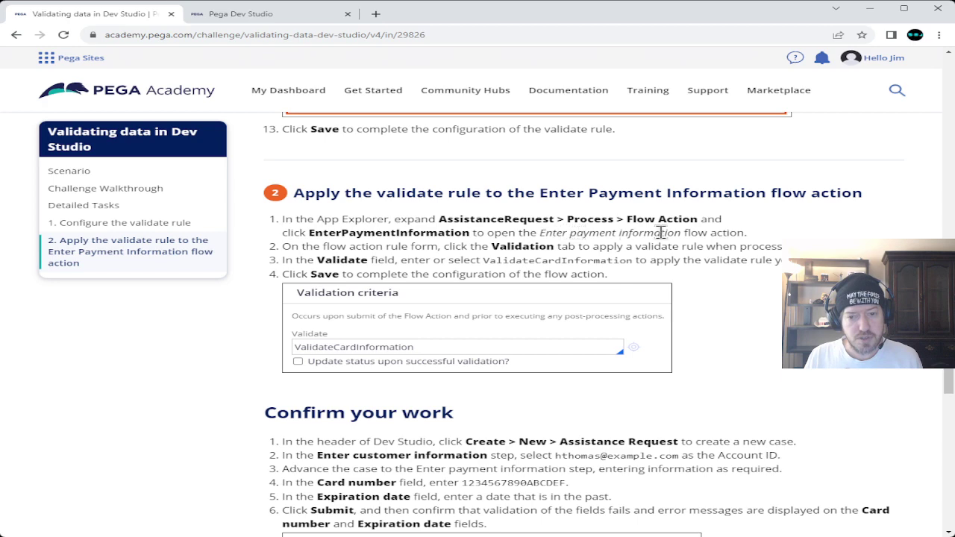
{"action": "left_click", "coordinate": [233, 18]}
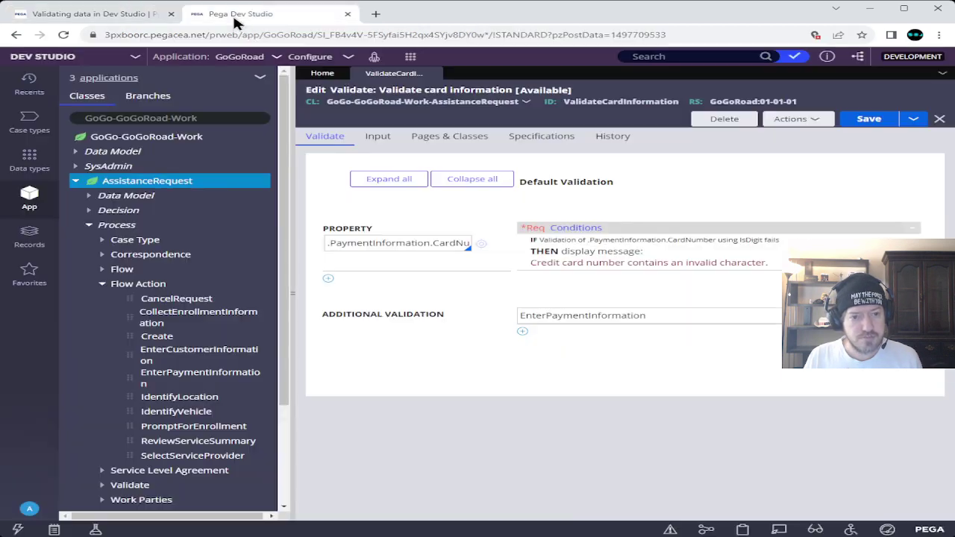
{"action": "left_click", "coordinate": [161, 381]}
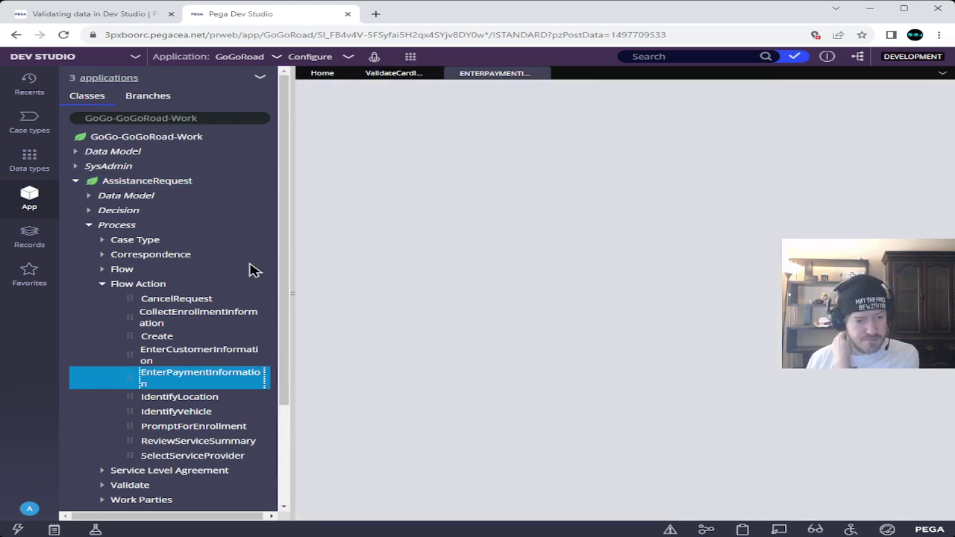
{"action": "left_click", "coordinate": [80, 14]}
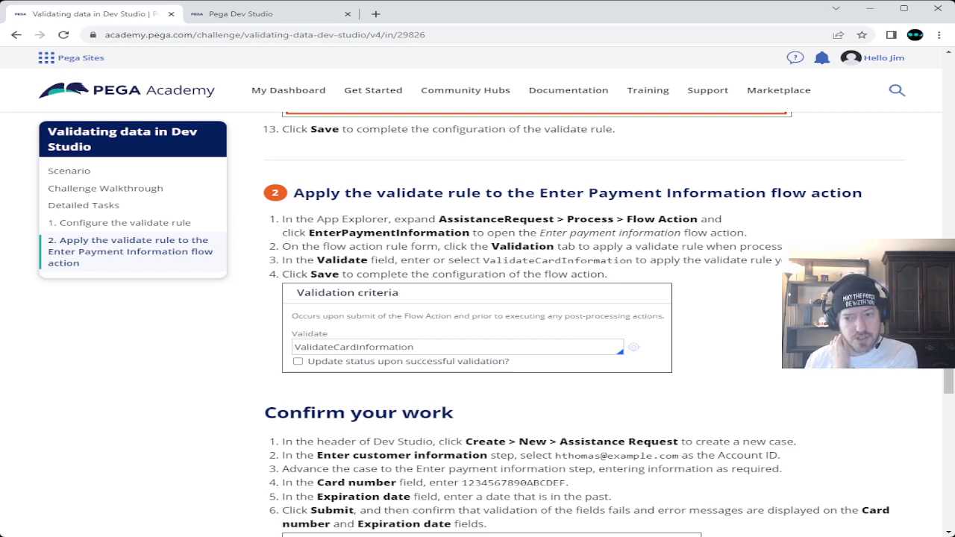
- Show the EnterPaymentInformation flow action's Validation tab and copy the ValidateCardInformation name from the Academy tutorial
{"action": "left_click", "coordinate": [279, 15]}
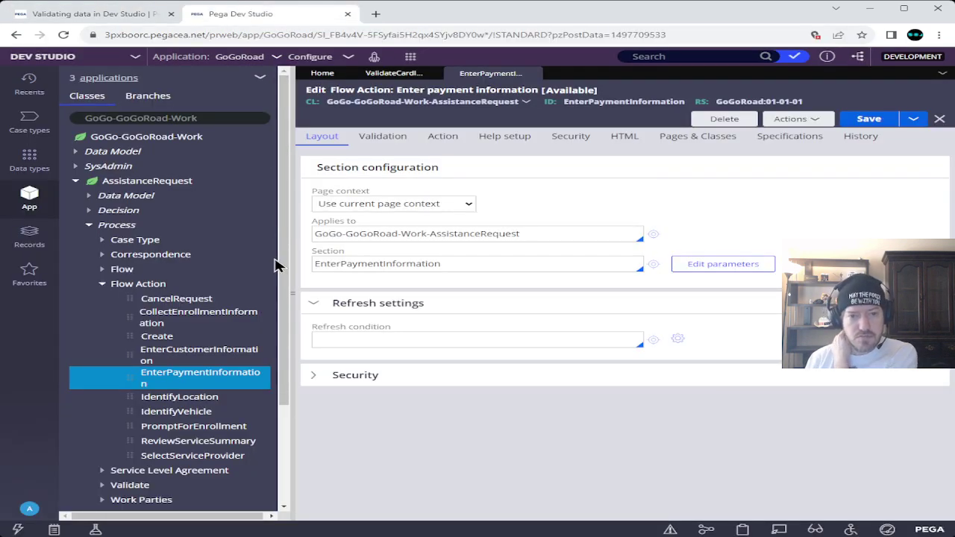
{"action": "left_click", "coordinate": [382, 138]}
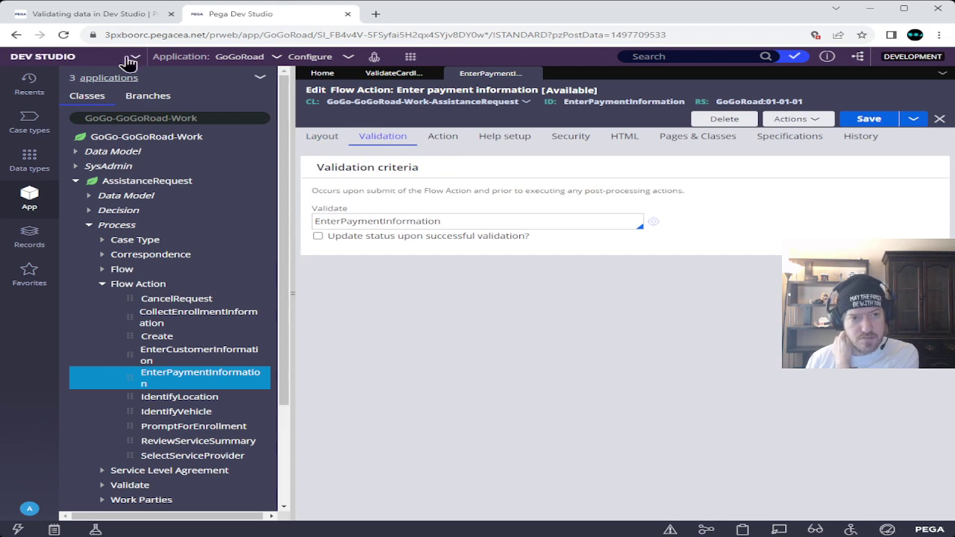
{"action": "left_click", "coordinate": [97, 15]}
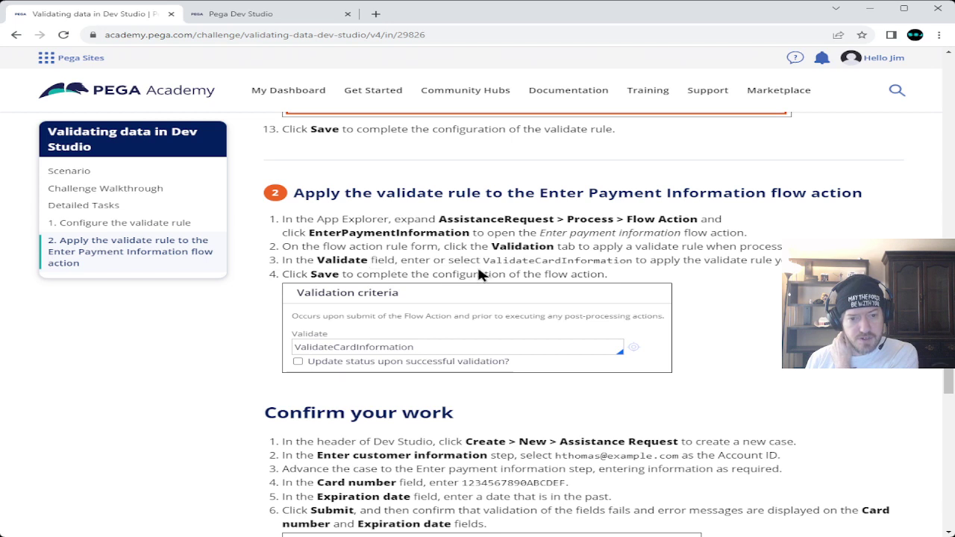
{"action": "left_click_drag", "start_coordinate": [488, 261], "coordinate": [632, 261]}
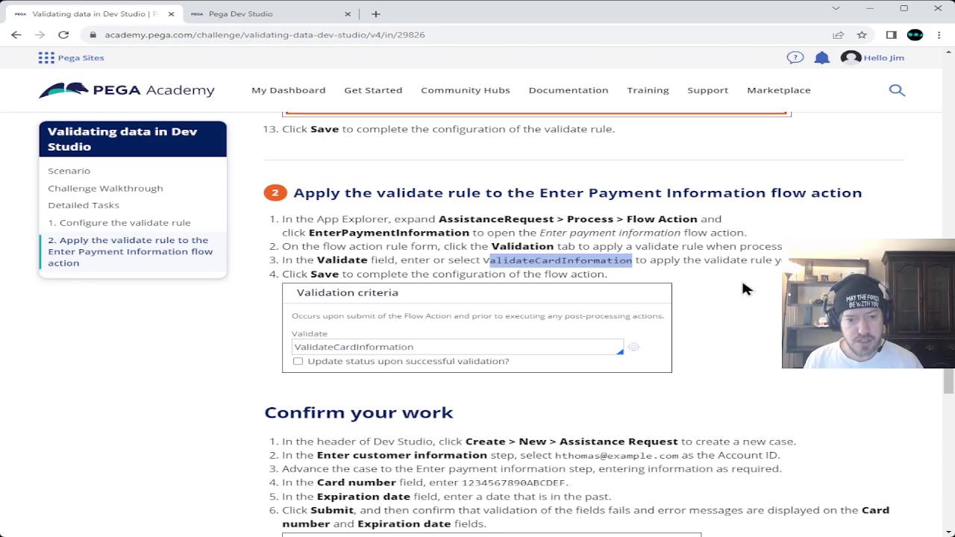
{"action": "double_click", "coordinate": [537, 262]}
{"action": "key", "text": "ctrl+c"}
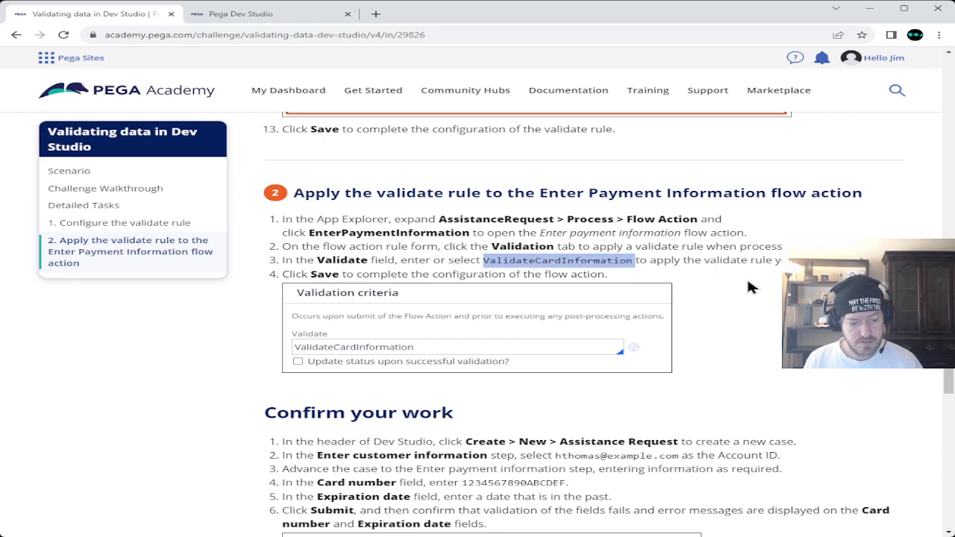
{"action": "left_click", "coordinate": [262, 15]}
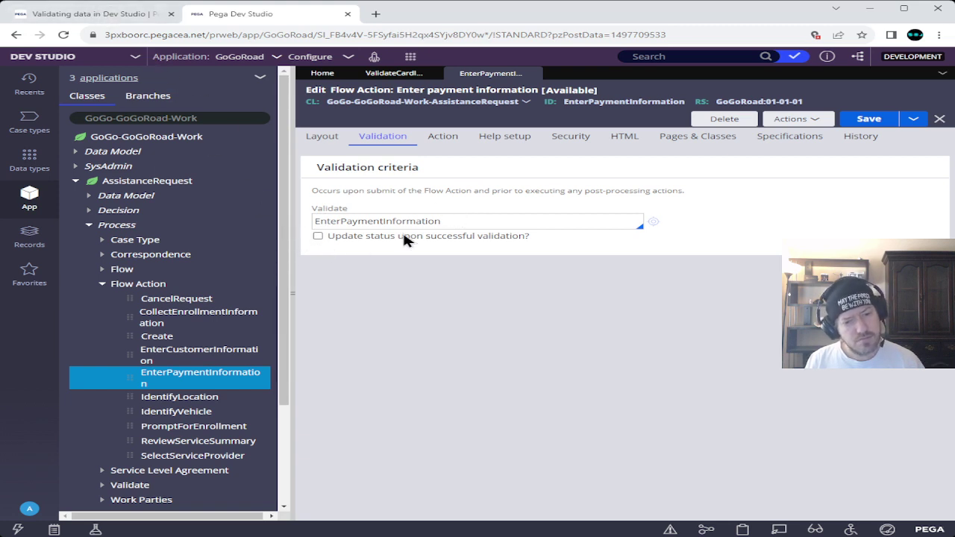
- Replace the Validate value with ValidateCardInformation, then clear it and list the validate rule suggestions
{"action": "double_click", "coordinate": [462, 223]}
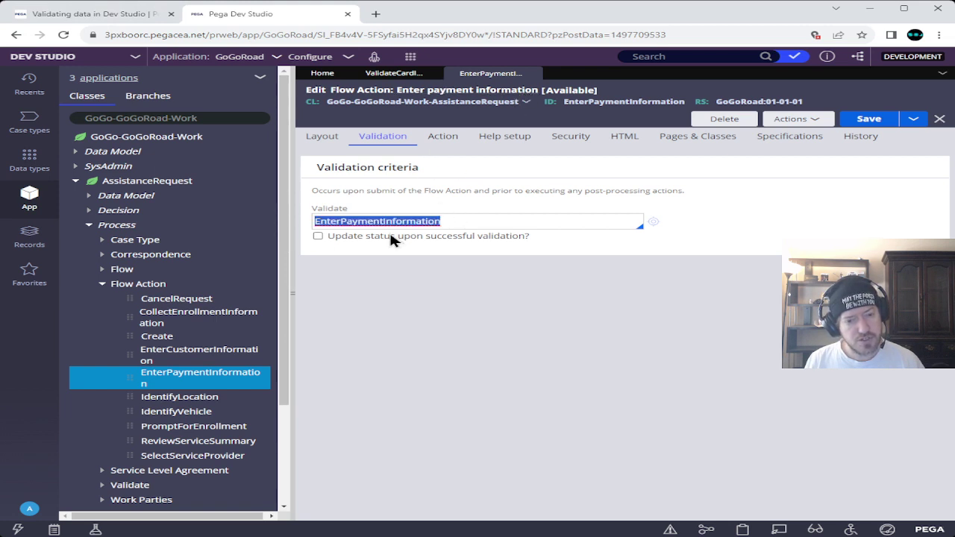
{"action": "key", "text": "ctrl+v"}
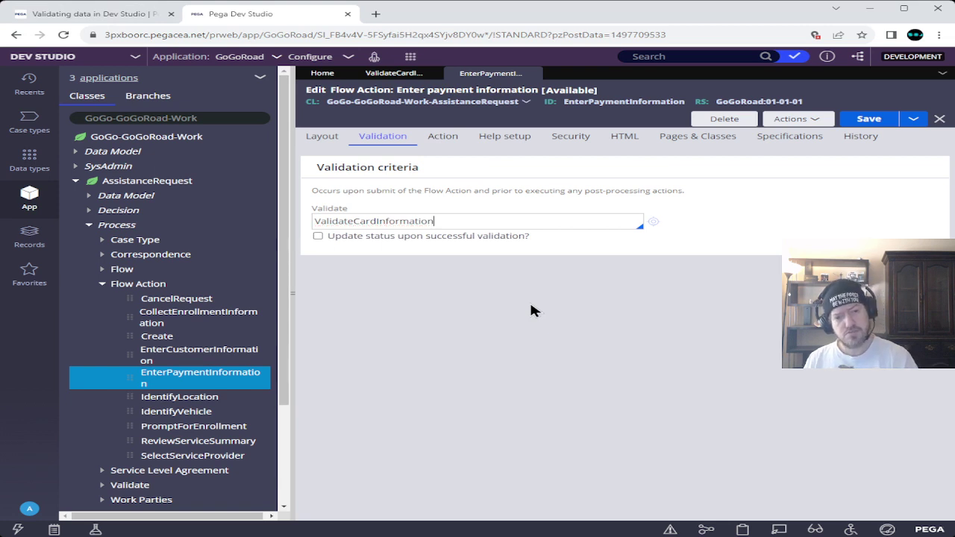
{"action": "double_click", "coordinate": [387, 220]}
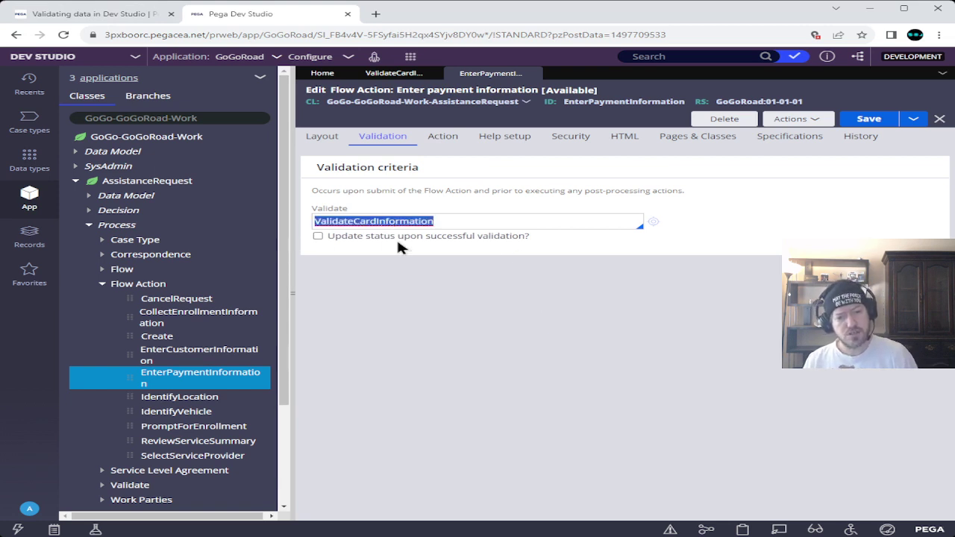
{"action": "key", "text": "BackSpace"}
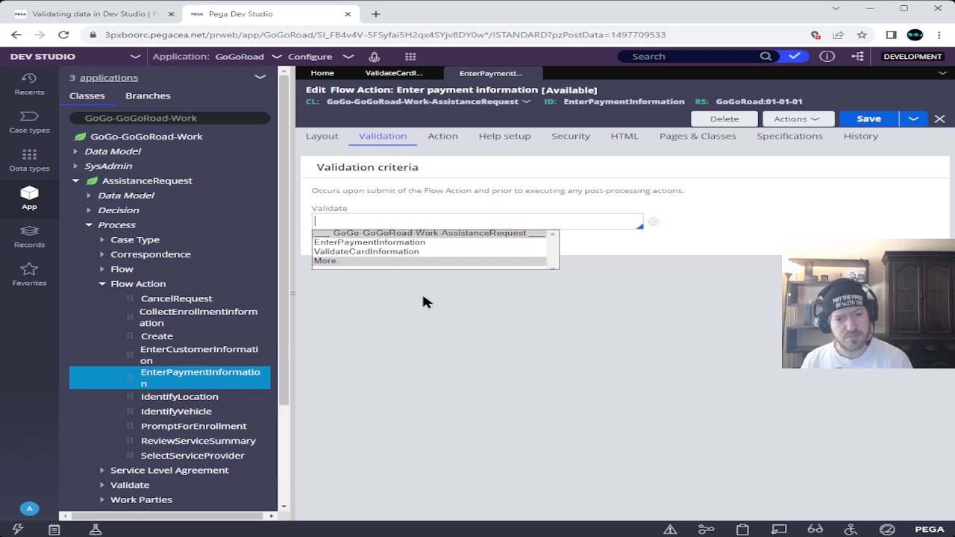
{"action": "key", "text": "Down"}
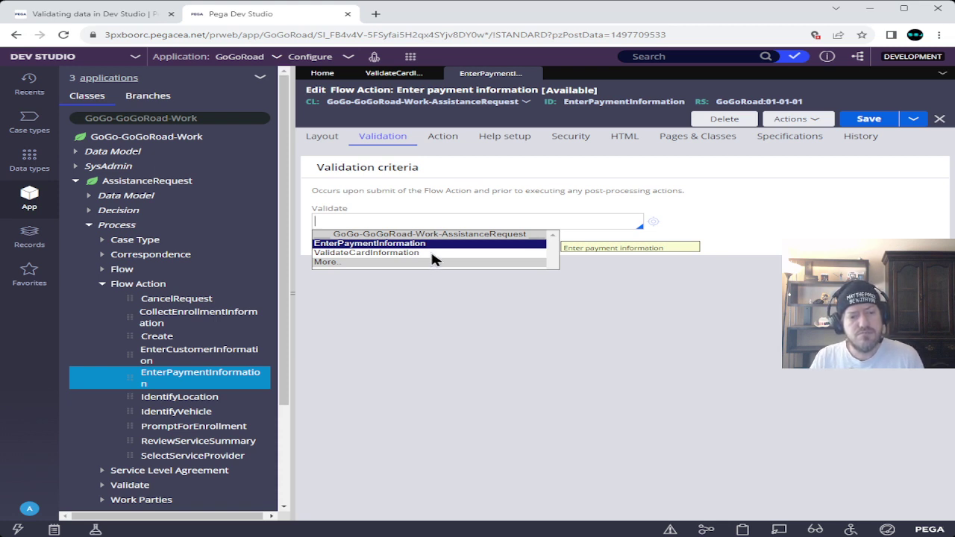
- Review the Academy tutorial instructions before returning to the flow action's validation settings
{"action": "left_click", "coordinate": [127, 16]}
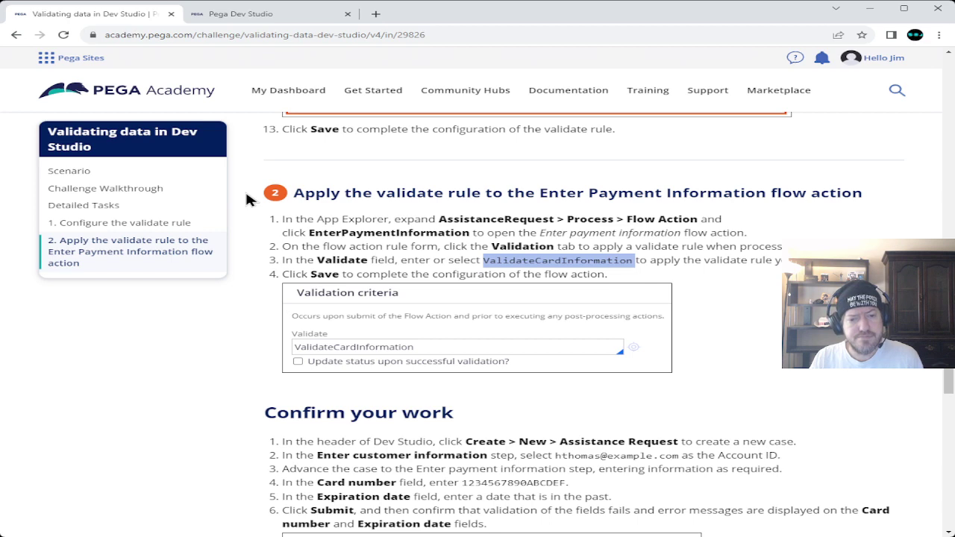
{"action": "scroll", "coordinate": [244, 188], "scroll_direction": "down", "scroll_amount": 1}
{"action": "scroll", "coordinate": [244, 188], "scroll_direction": "up", "scroll_amount": 1}
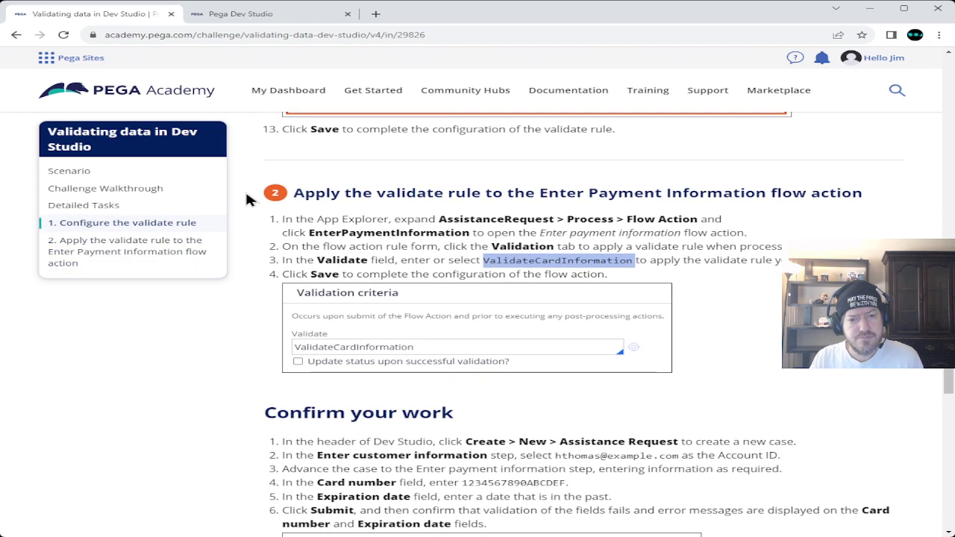
{"action": "left_click", "coordinate": [240, 15]}
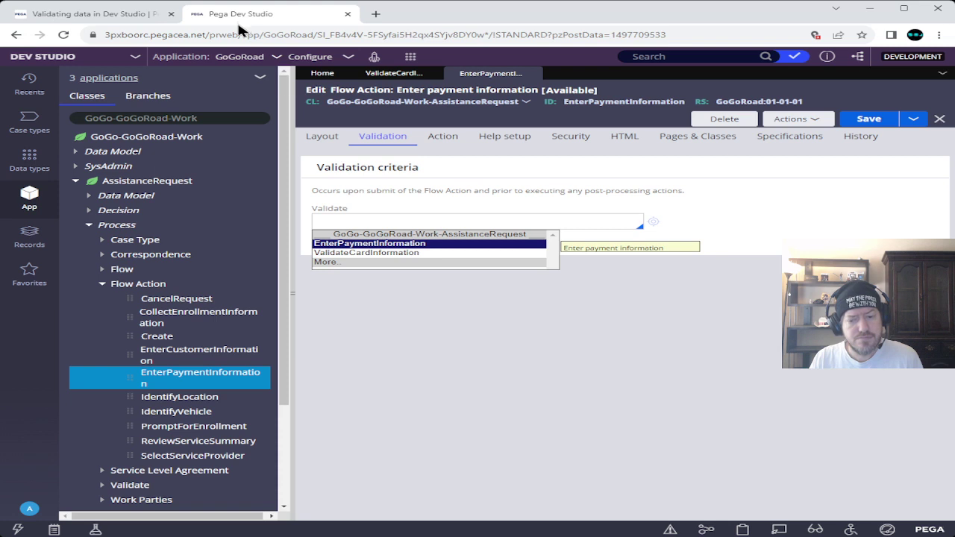
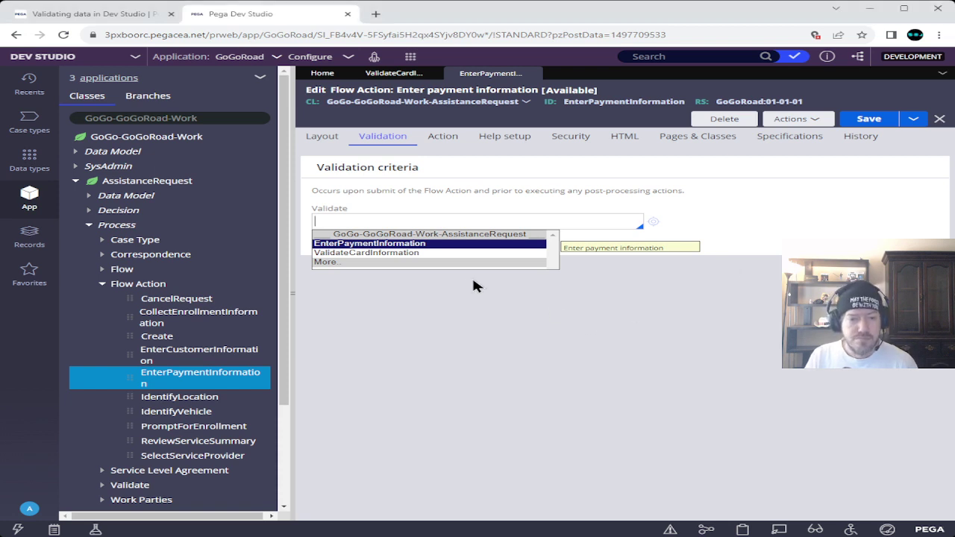
- Save the flow action with ValidateCardInformation as its validate rule, then scroll to Confirm your work
{"action": "left_click", "coordinate": [364, 253]}
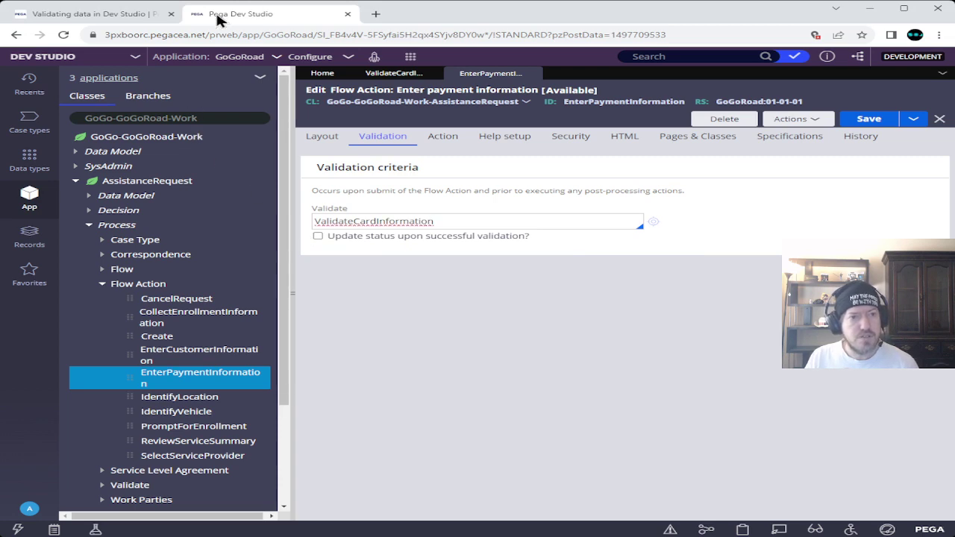
{"action": "left_click", "coordinate": [153, 14]}
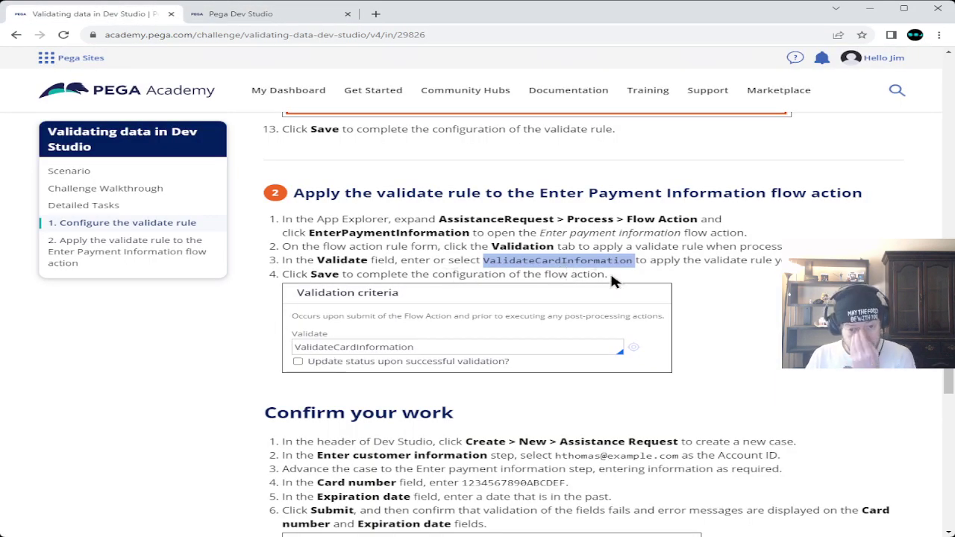
{"action": "left_click", "coordinate": [287, 14]}
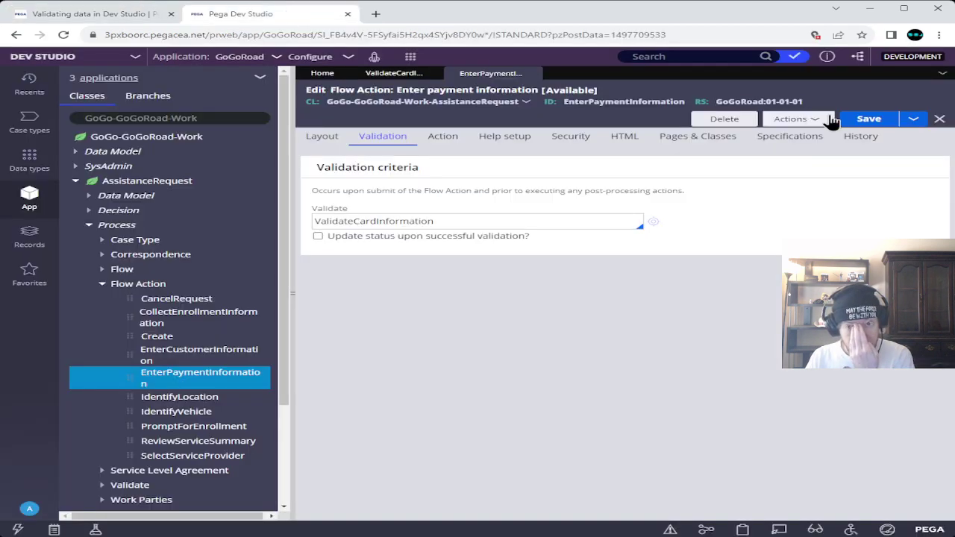
{"action": "left_click", "coordinate": [868, 118]}
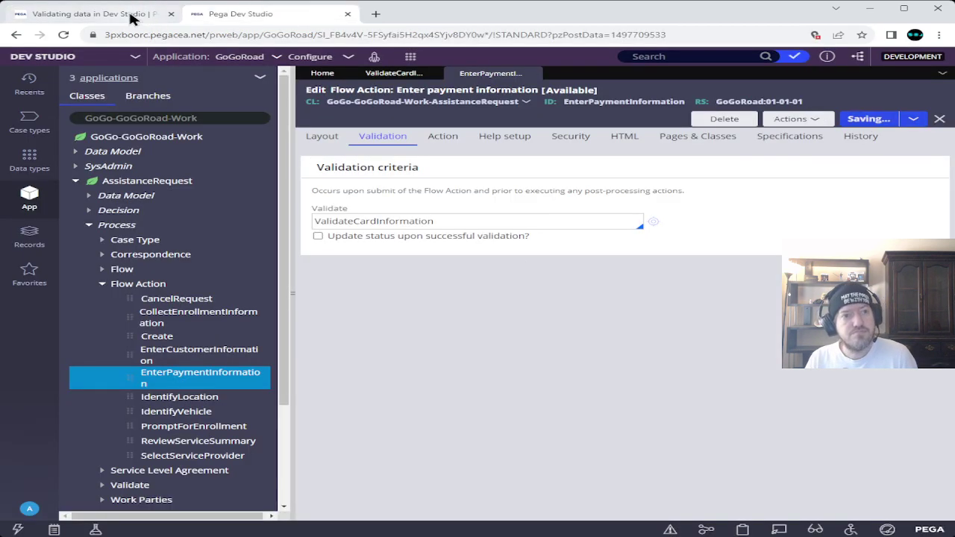
{"action": "left_click", "coordinate": [112, 13]}
{"action": "scroll", "coordinate": [267, 314], "scroll_direction": "down", "scroll_amount": 3}
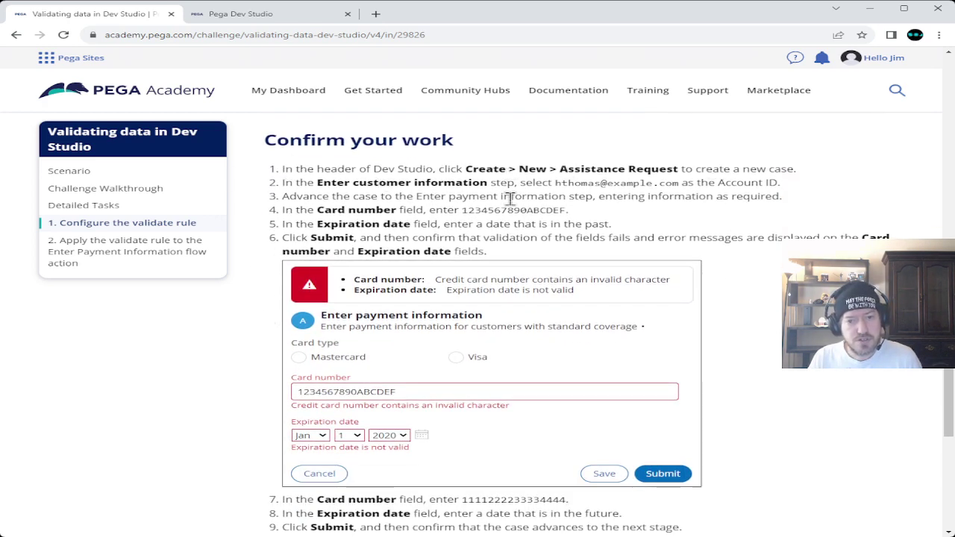
{"action": "left_click", "coordinate": [240, 17]}
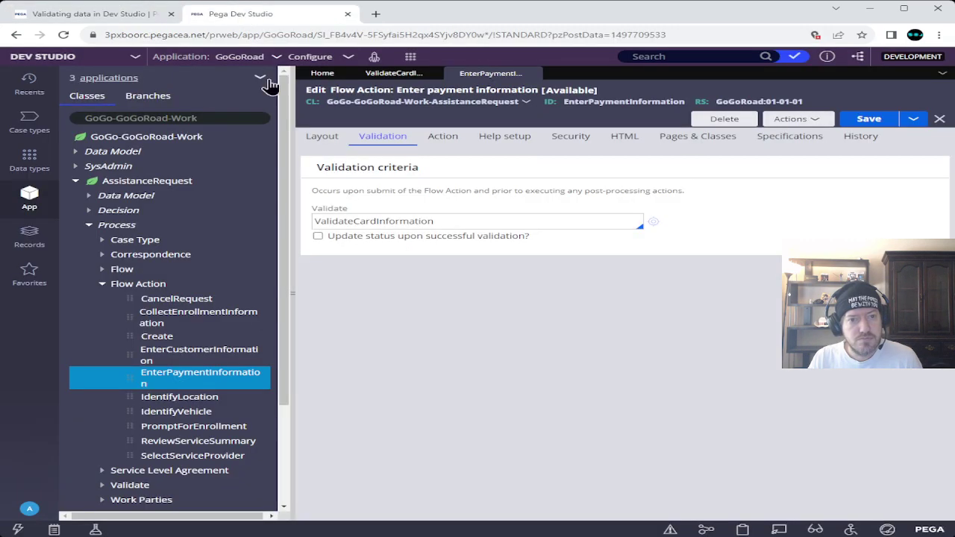
{"action": "left_click", "coordinate": [410, 58]}
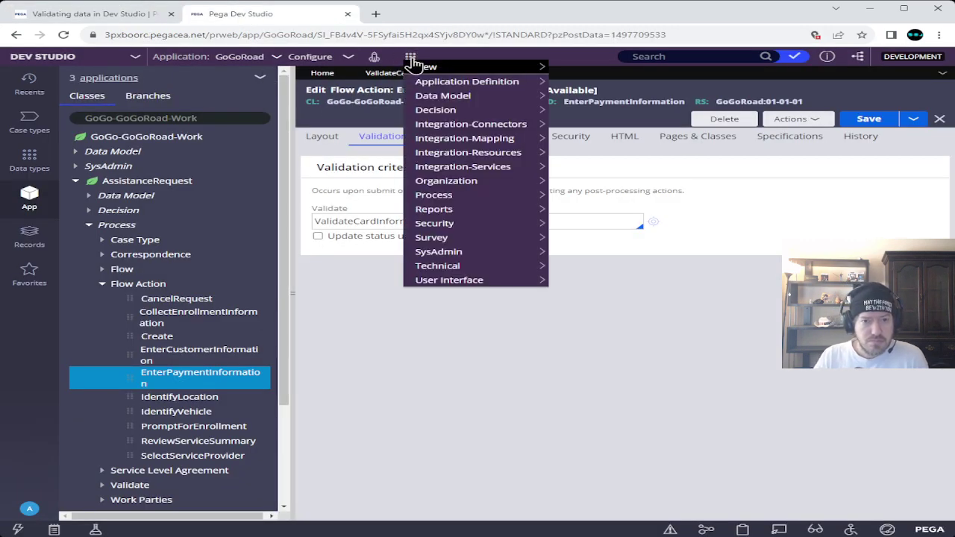
{"action": "mouse_move", "coordinate": [422, 66]}
{"action": "left_click", "coordinate": [584, 70]}
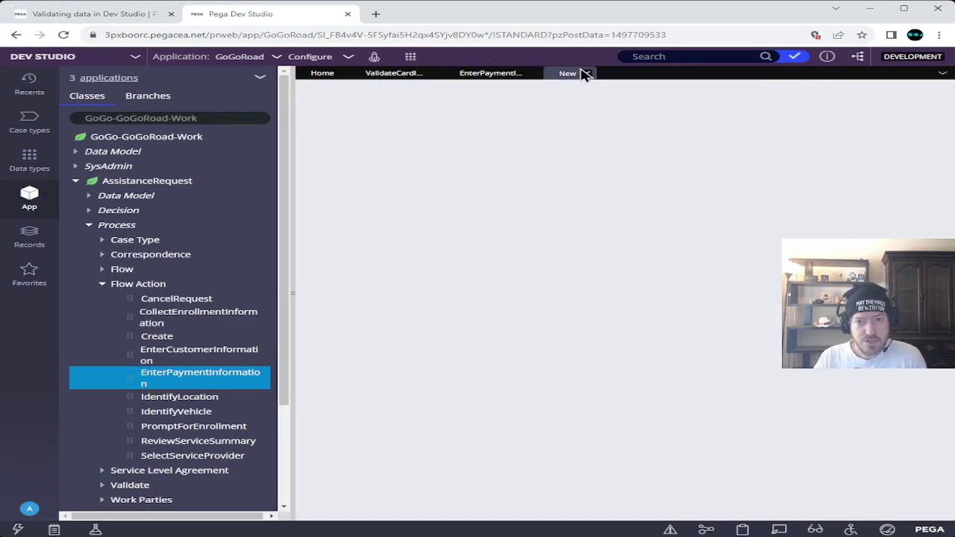
{"action": "left_click", "coordinate": [128, 16]}
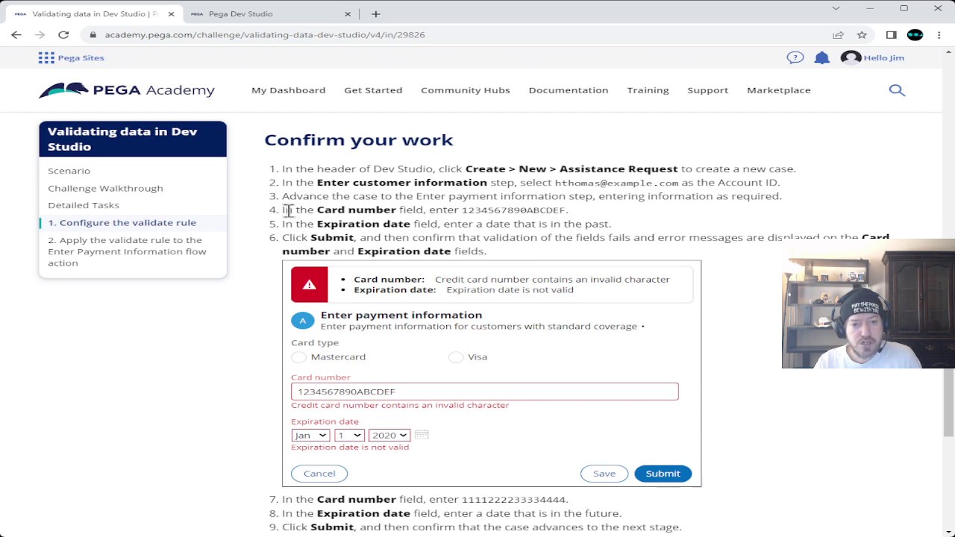
{"action": "double_click", "coordinate": [507, 209]}
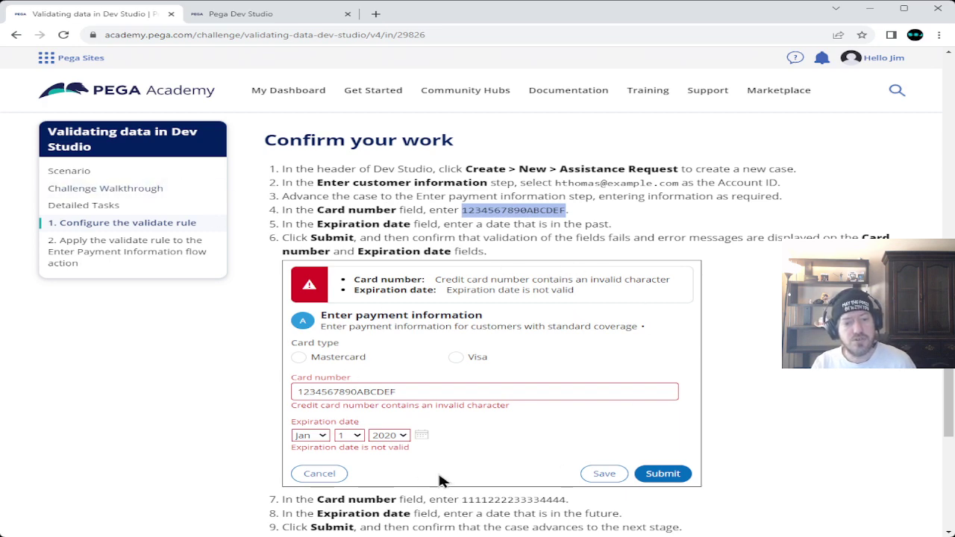
- Paste the flat tire issue description and choose the Standard coverage customer account ID
{"action": "left_click", "coordinate": [261, 15]}
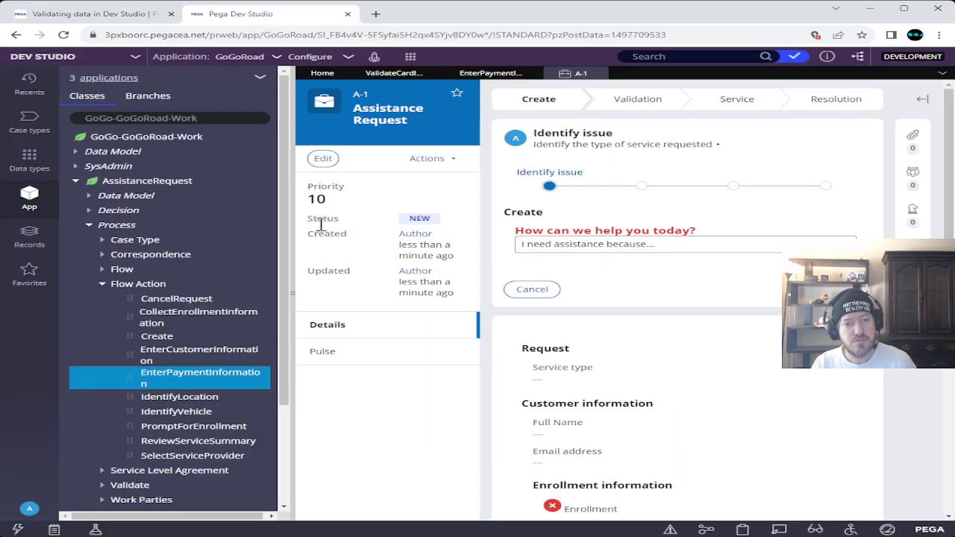
{"action": "left_click", "coordinate": [657, 244]}
{"action": "type", "text": "My vehicle has a flat tire"}
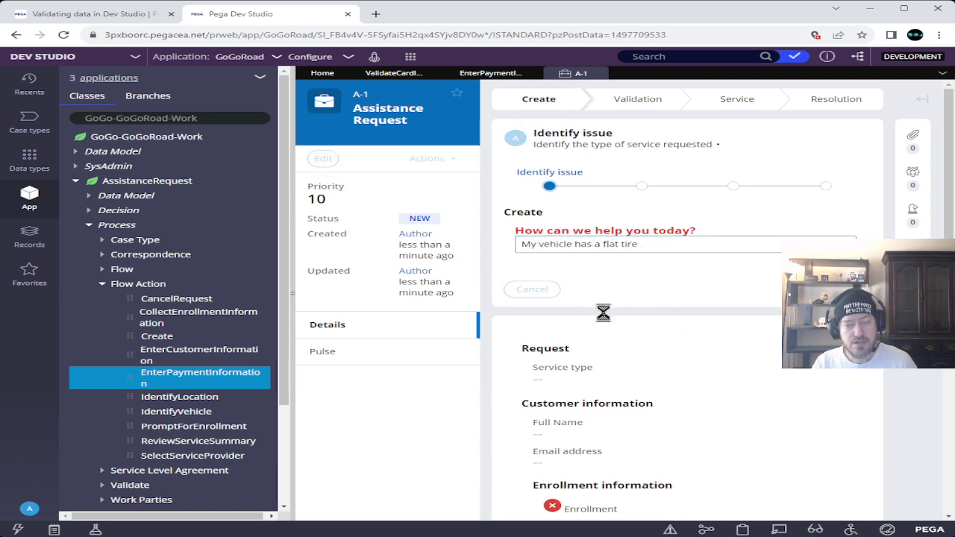
{"action": "key", "text": "Return"}
{"action": "left_click", "coordinate": [643, 253]}
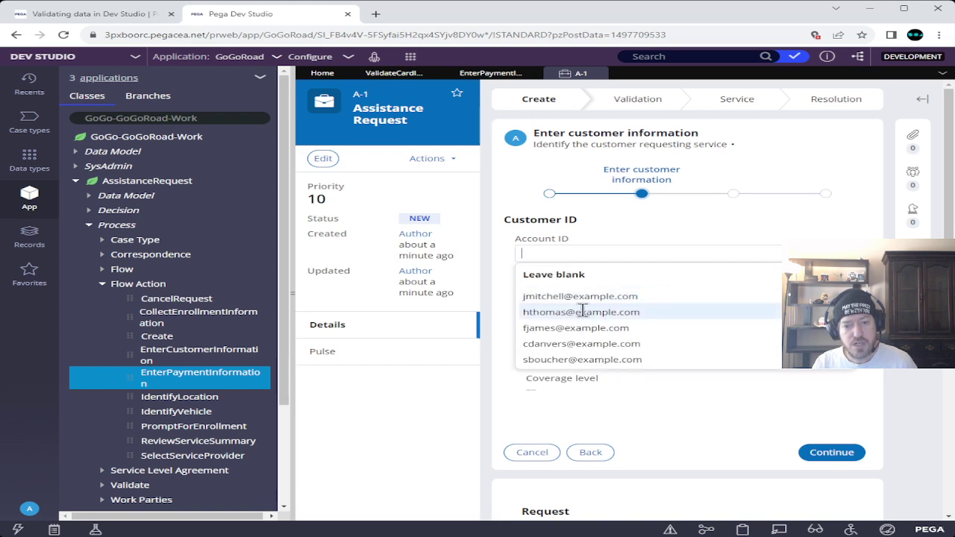
{"action": "left_click", "coordinate": [581, 312]}
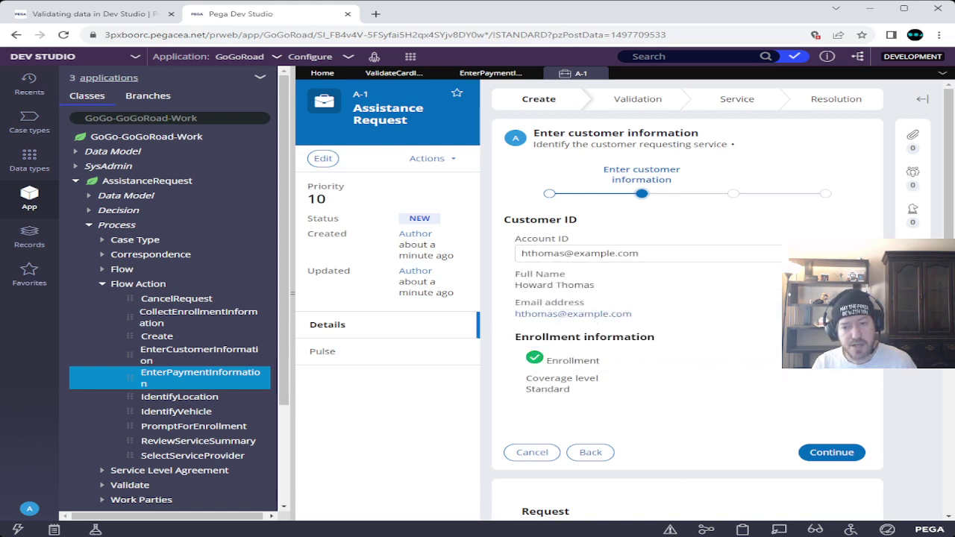
{"action": "left_click", "coordinate": [703, 253]}
{"action": "left_click", "coordinate": [680, 275]}
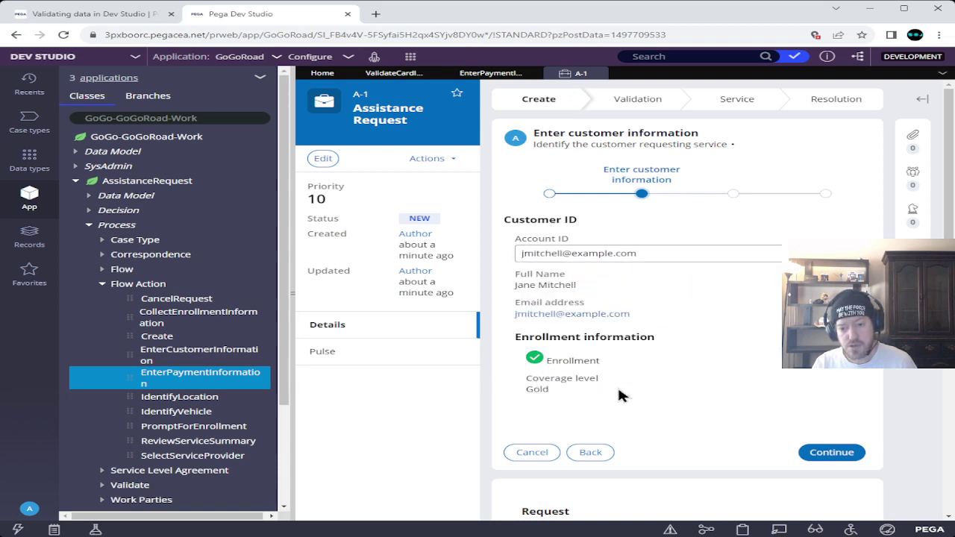
{"action": "left_click", "coordinate": [626, 254]}
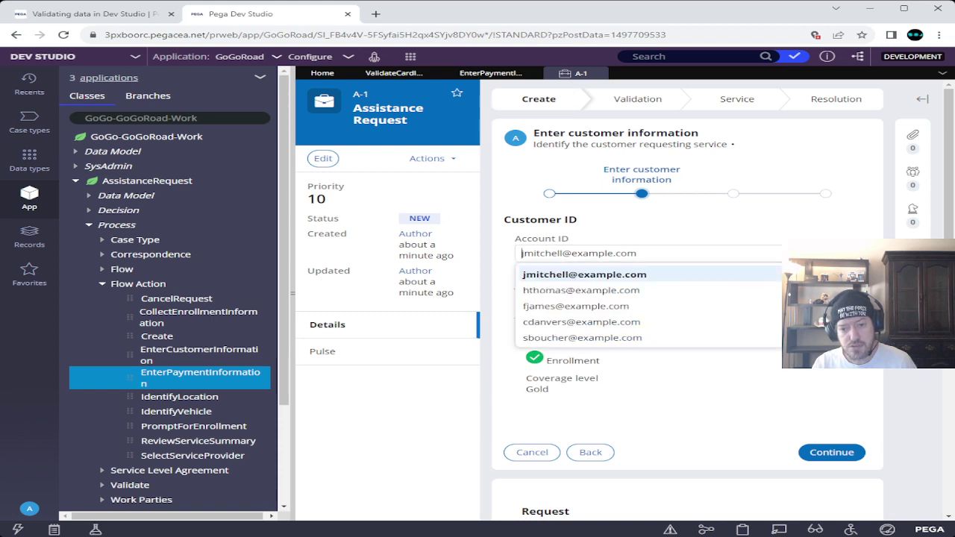
{"action": "left_click", "coordinate": [631, 292]}
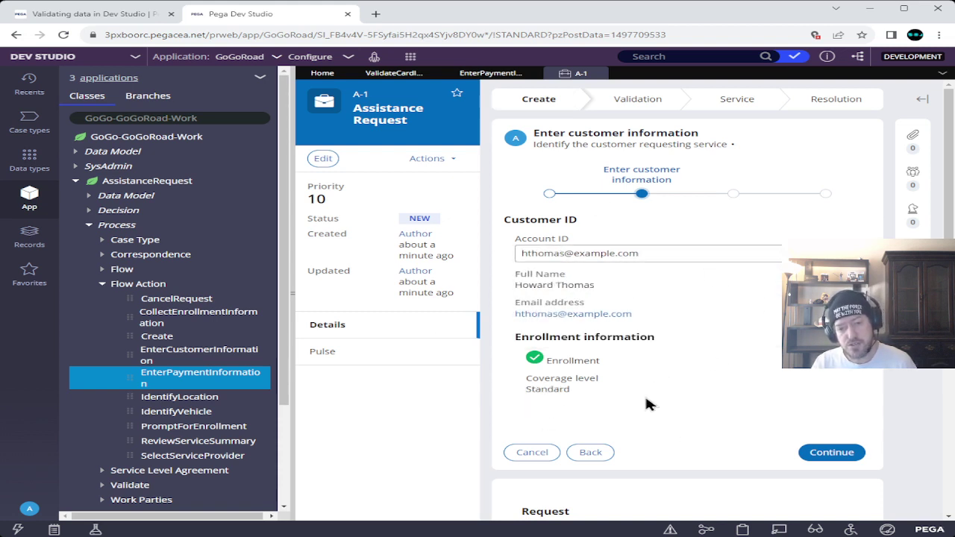
- Pass the location step and submit the vehicle as make Subaru, model 'blah'
{"action": "left_click", "coordinate": [846, 452]}
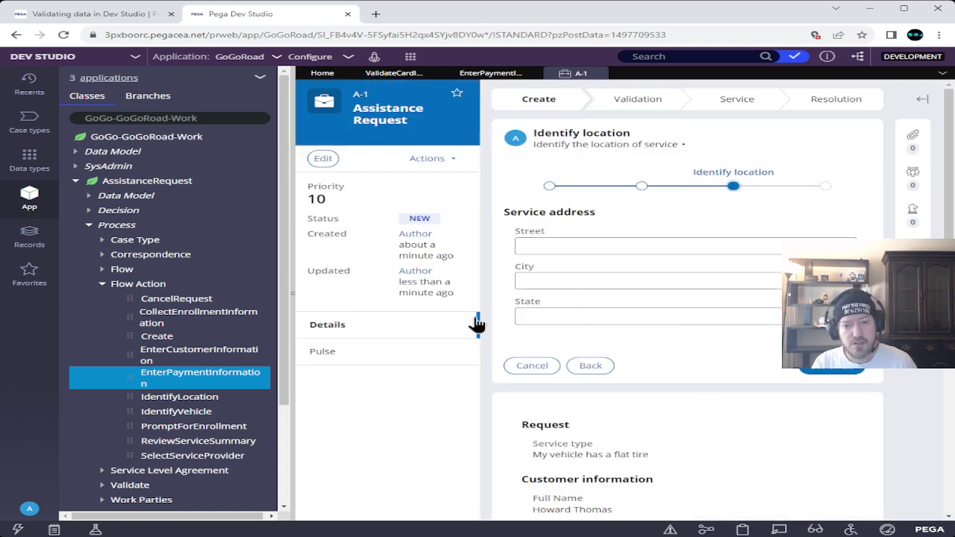
{"action": "left_click", "coordinate": [828, 371]}
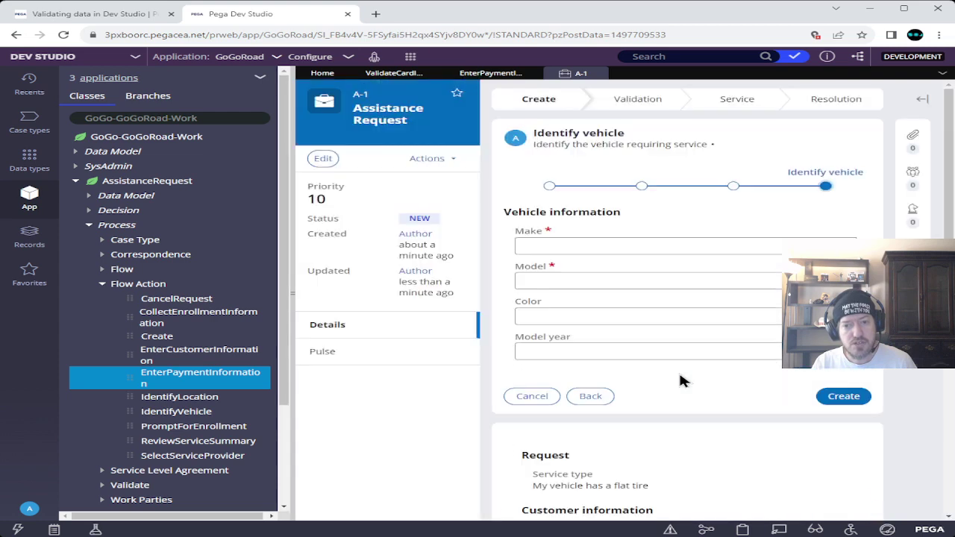
{"action": "left_click", "coordinate": [610, 246]}
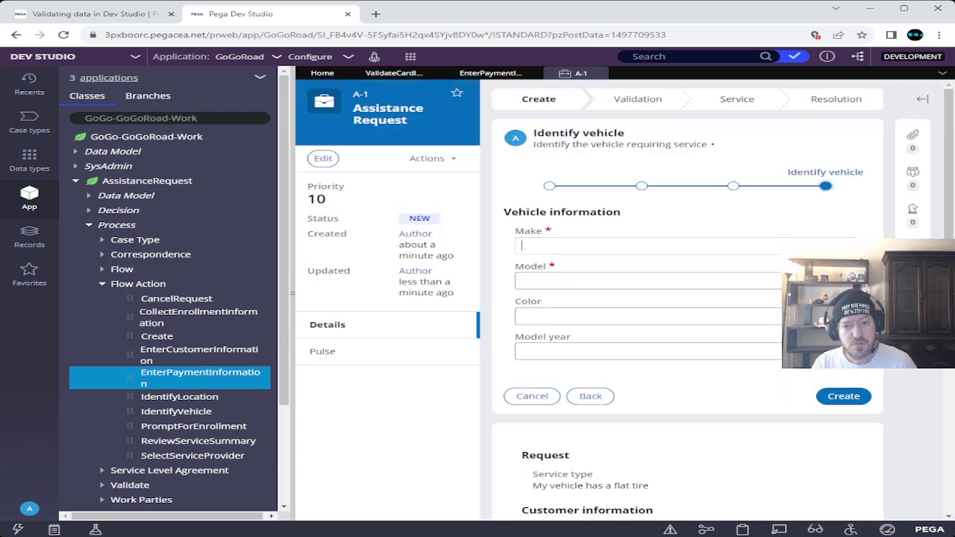
{"action": "left_click", "coordinate": [561, 289]}
{"action": "left_click", "coordinate": [605, 277]}
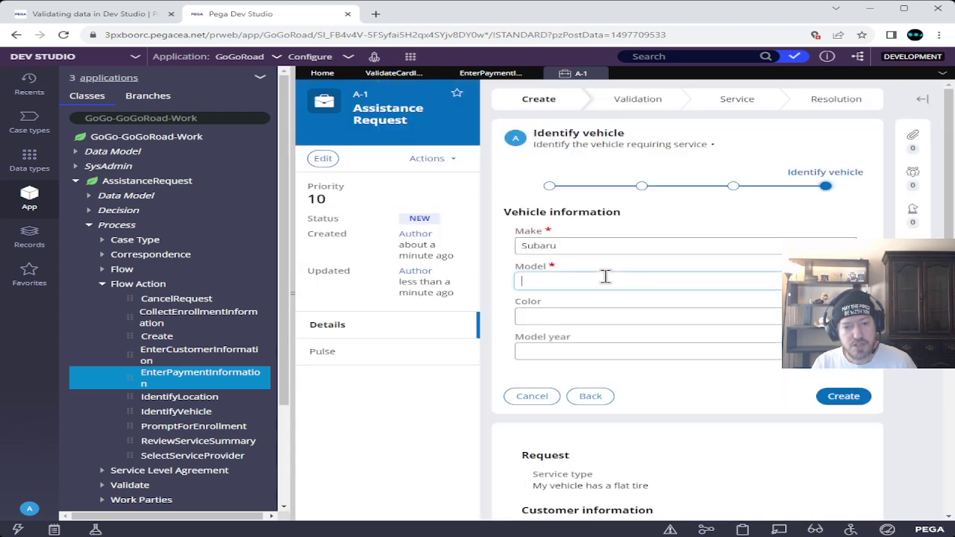
{"action": "type", "text": "blah"}
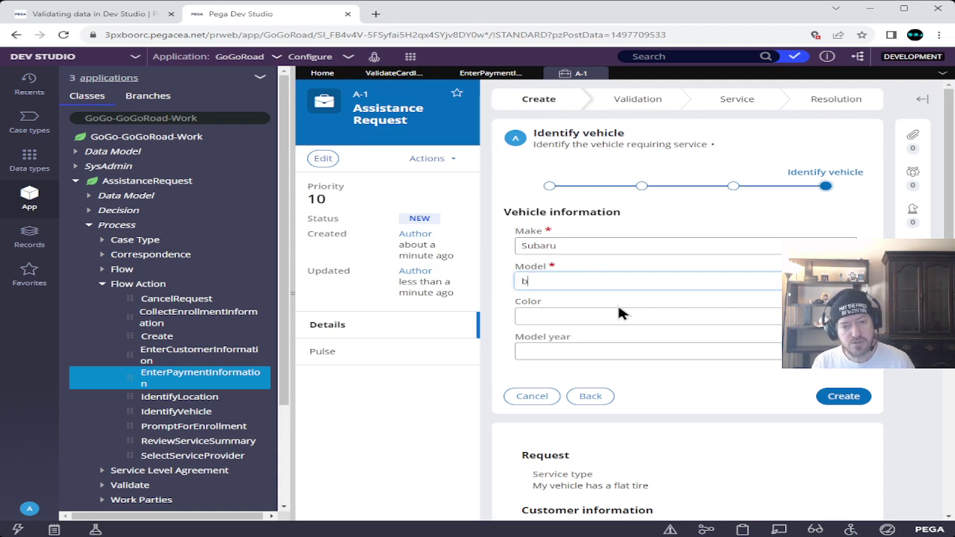
{"action": "left_click", "coordinate": [841, 397]}
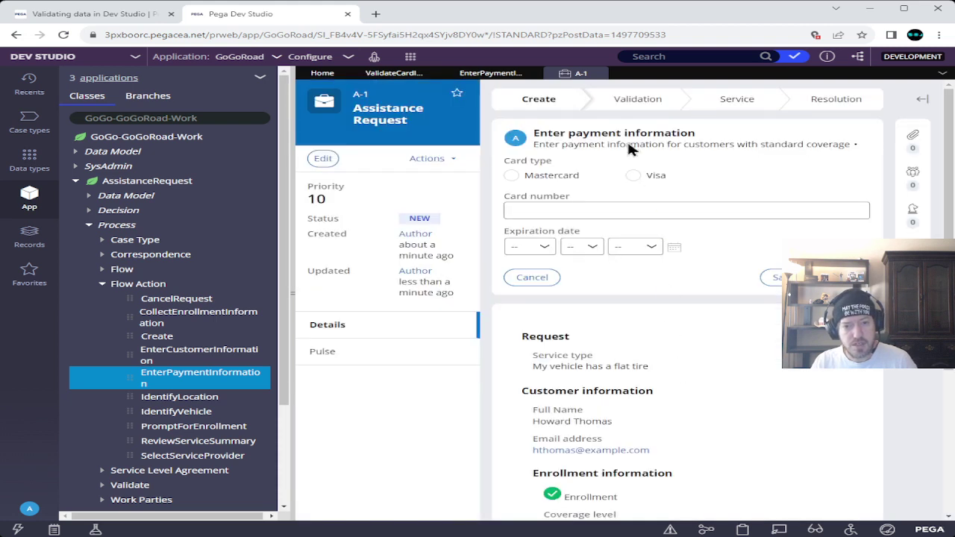
{"action": "left_click", "coordinate": [590, 211]}
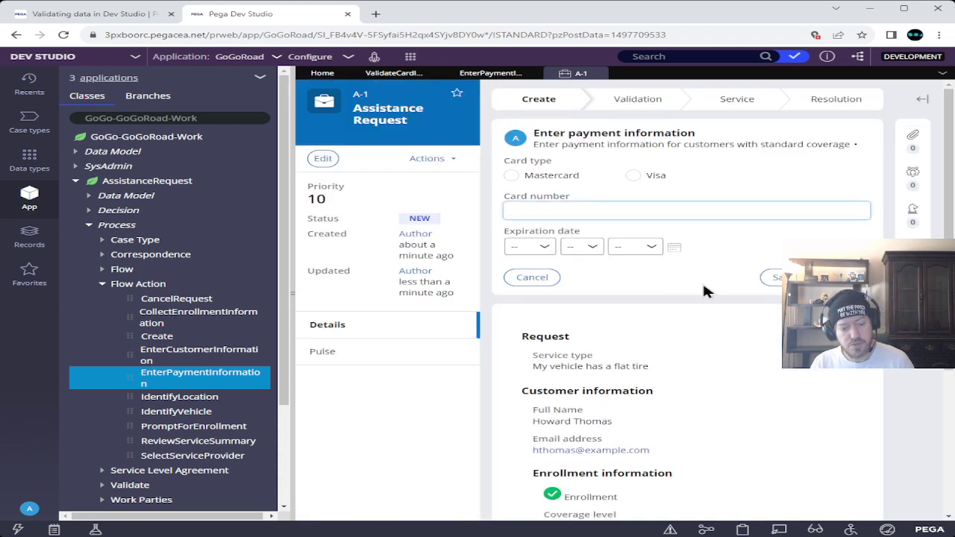
{"action": "key", "text": "ctrl+v"}
{"action": "left_click", "coordinate": [700, 285]}
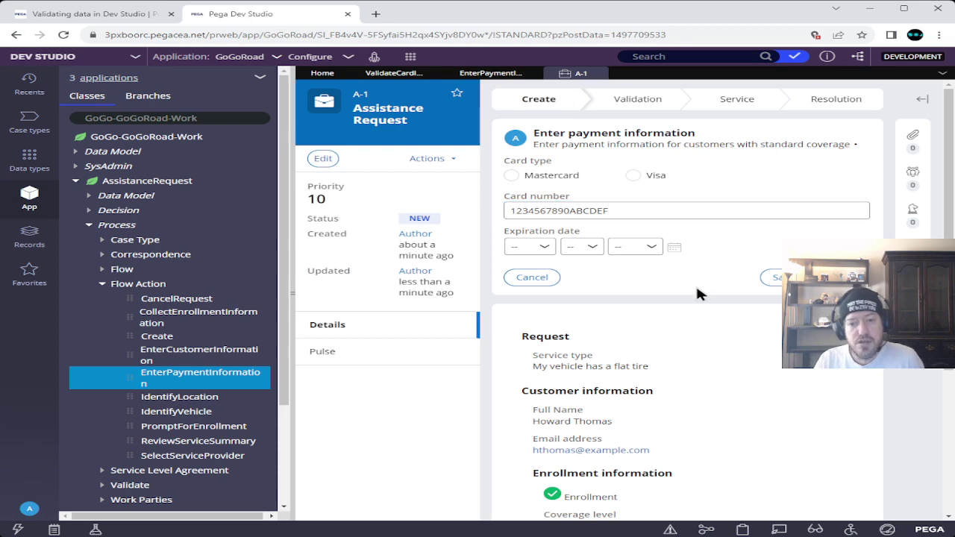
{"action": "left_click", "coordinate": [98, 14]}
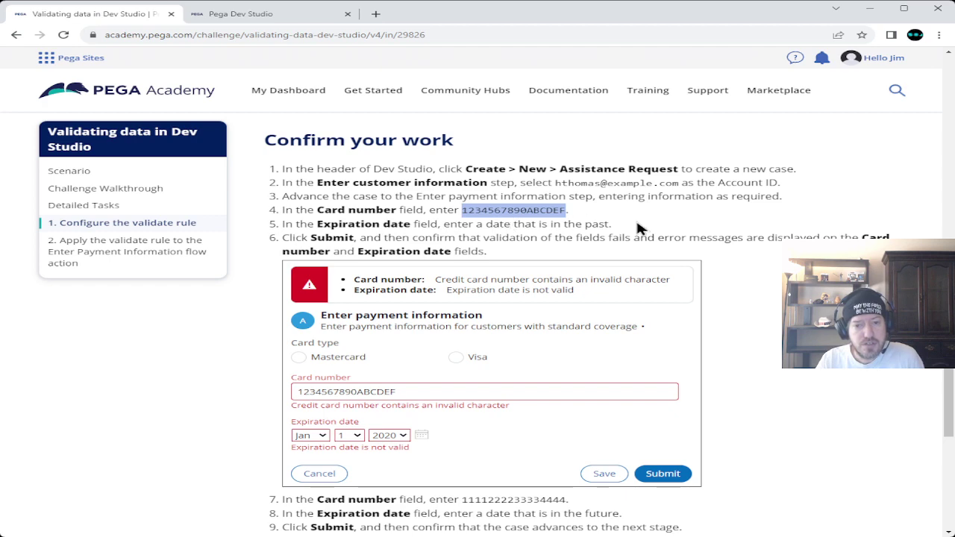
{"action": "left_click", "coordinate": [252, 15]}
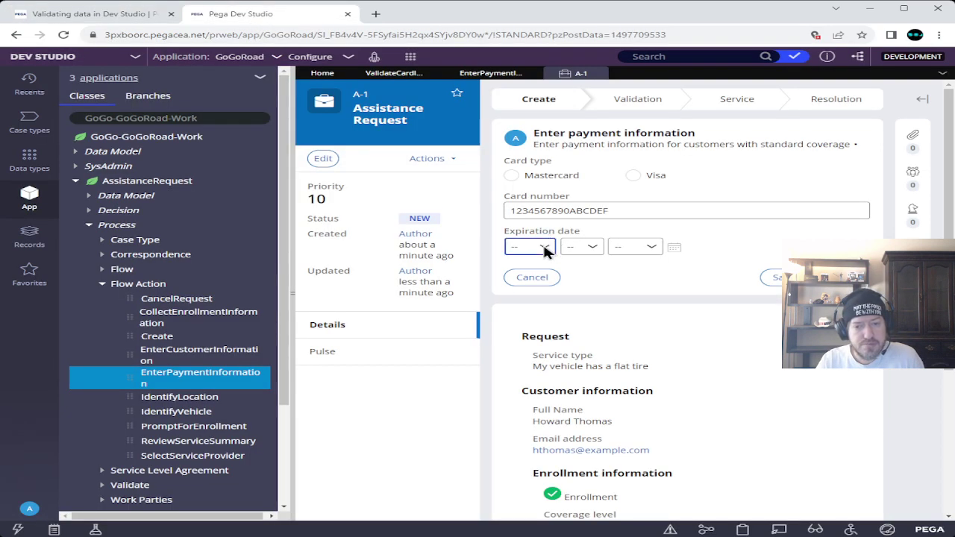
{"action": "key", "text": "Down"}
{"action": "key", "text": "Tab"}
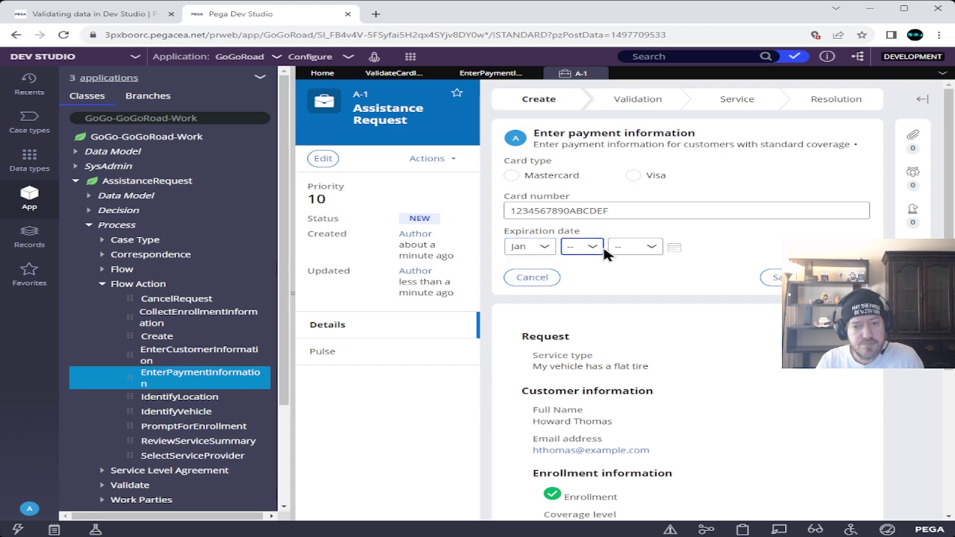
{"action": "key", "text": "Down"}
{"action": "key", "text": "Tab"}
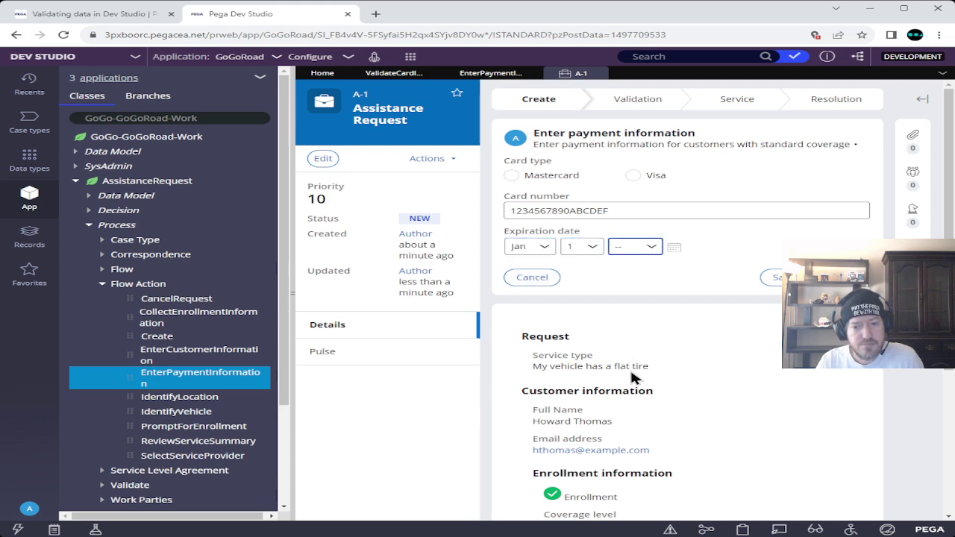
{"action": "left_click", "coordinate": [633, 280]}
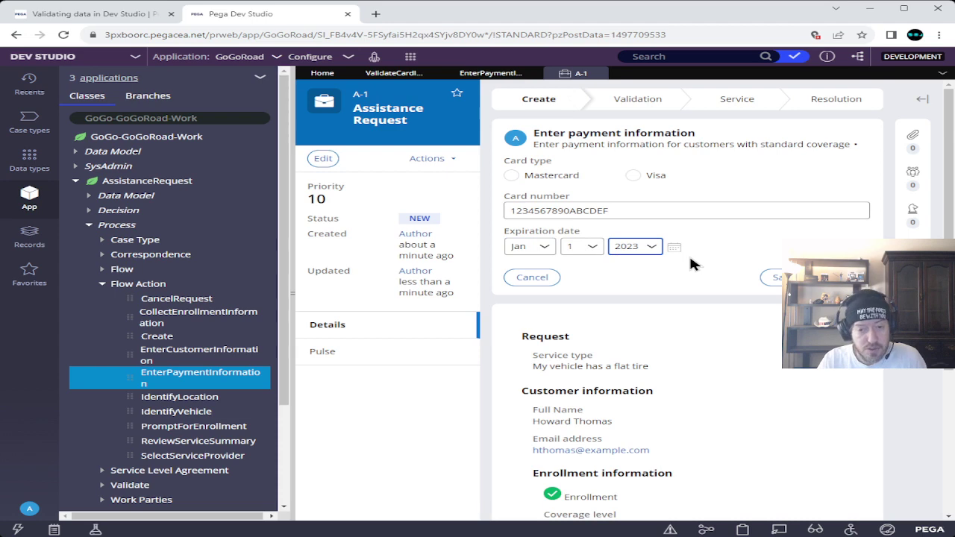
- Submit the invalid payment details, per the confirm-your-work instructions, to trigger validation errors
{"action": "left_click", "coordinate": [101, 15]}
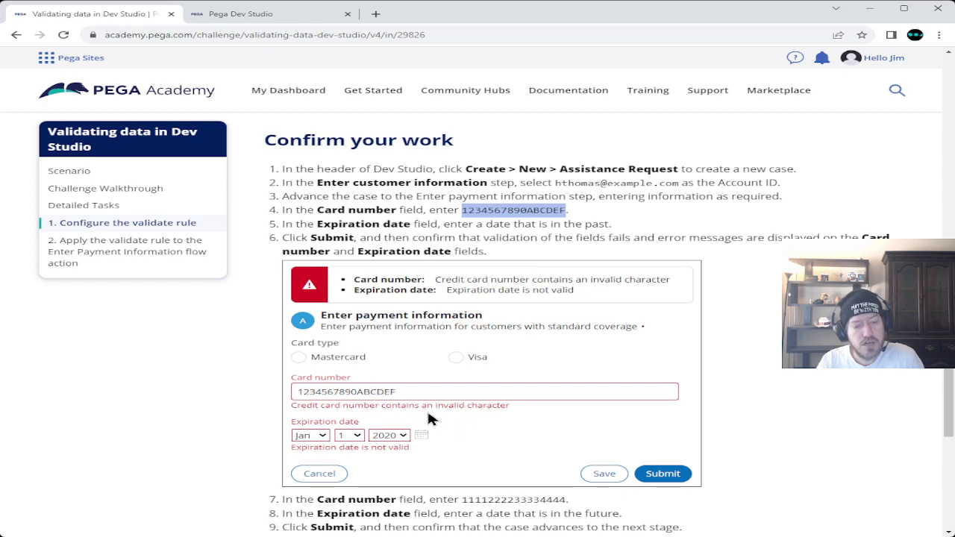
{"action": "left_click", "coordinate": [298, 13]}
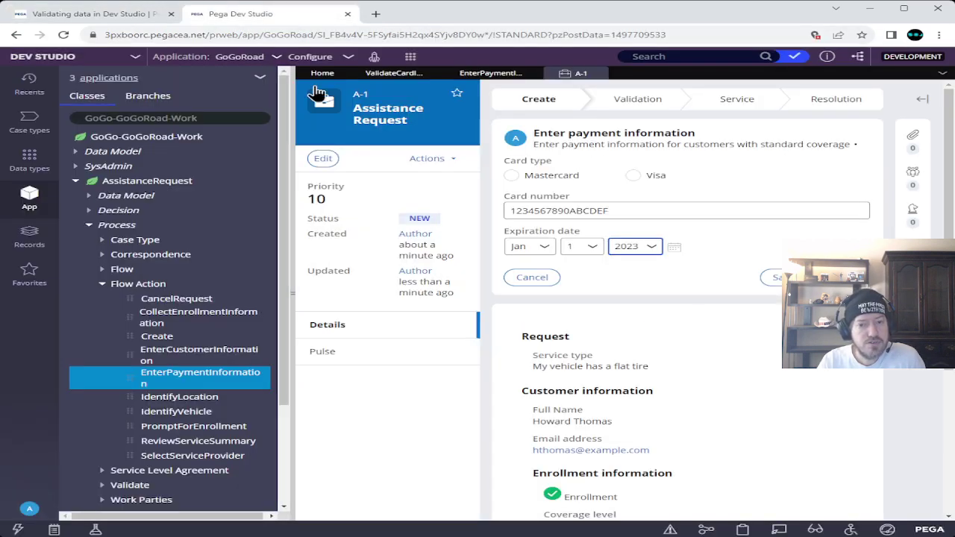
{"action": "left_click", "coordinate": [775, 276]}
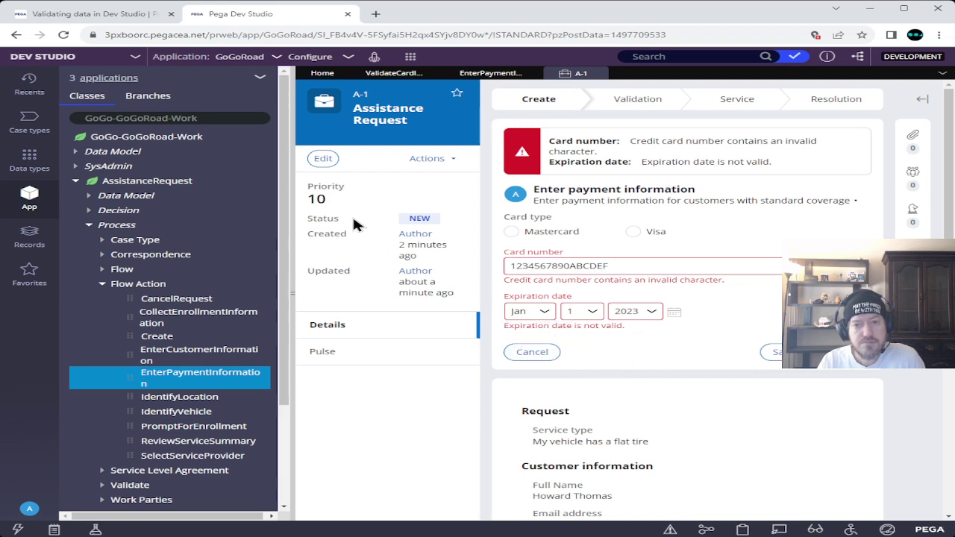
{"action": "key", "text": "ctrl+Tab"}
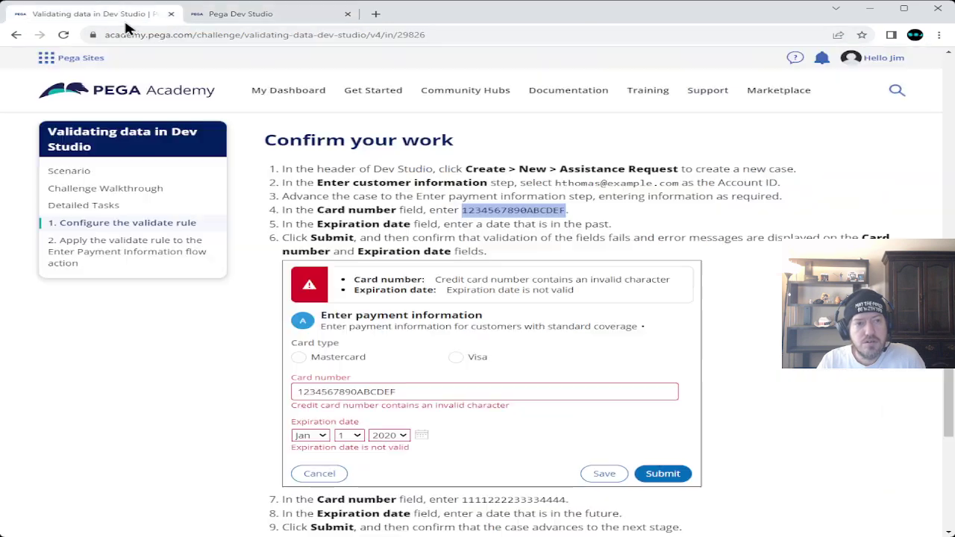
{"action": "scroll", "coordinate": [254, 274], "scroll_direction": "down", "scroll_amount": 3}
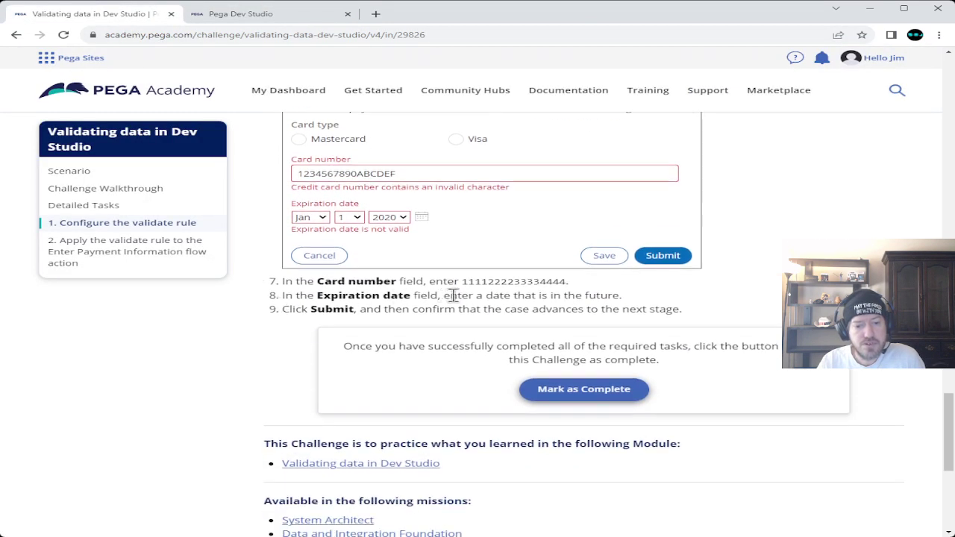
{"action": "double_click", "coordinate": [494, 282]}
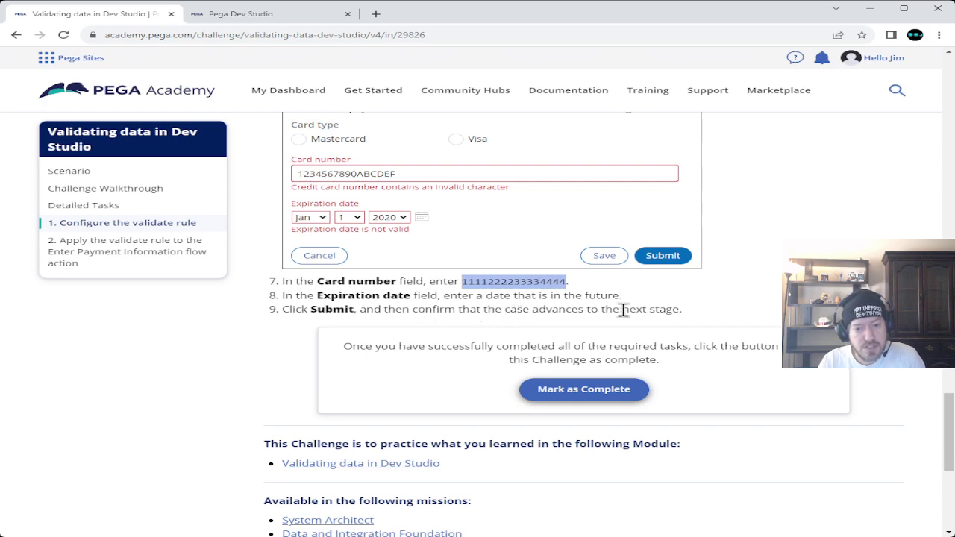
{"action": "scroll", "coordinate": [273, 324], "scroll_direction": "up", "scroll_amount": 1}
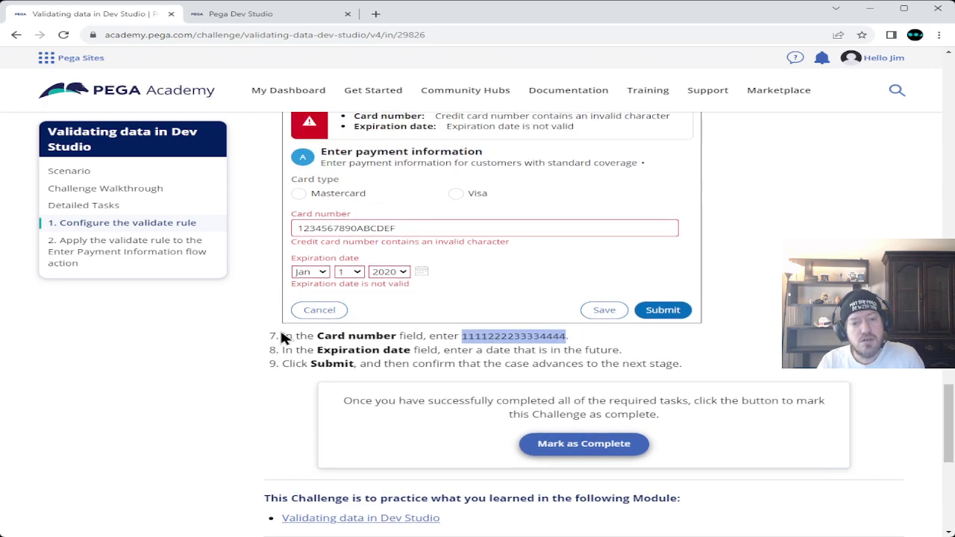
{"action": "scroll", "coordinate": [282, 338], "scroll_direction": "up", "scroll_amount": 1}
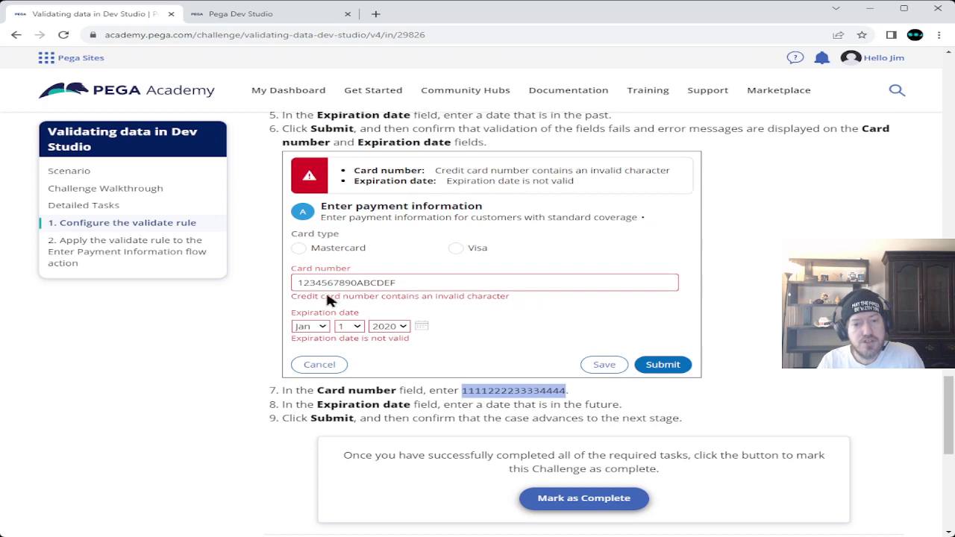
{"action": "scroll", "coordinate": [410, 306], "scroll_direction": "up", "scroll_amount": 5}
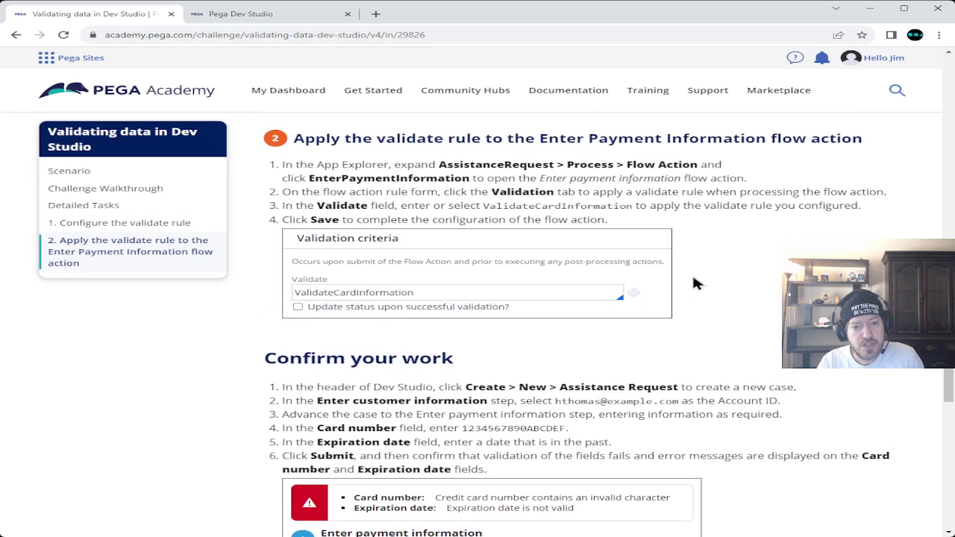
{"action": "scroll", "coordinate": [596, 279], "scroll_direction": "up", "scroll_amount": 4}
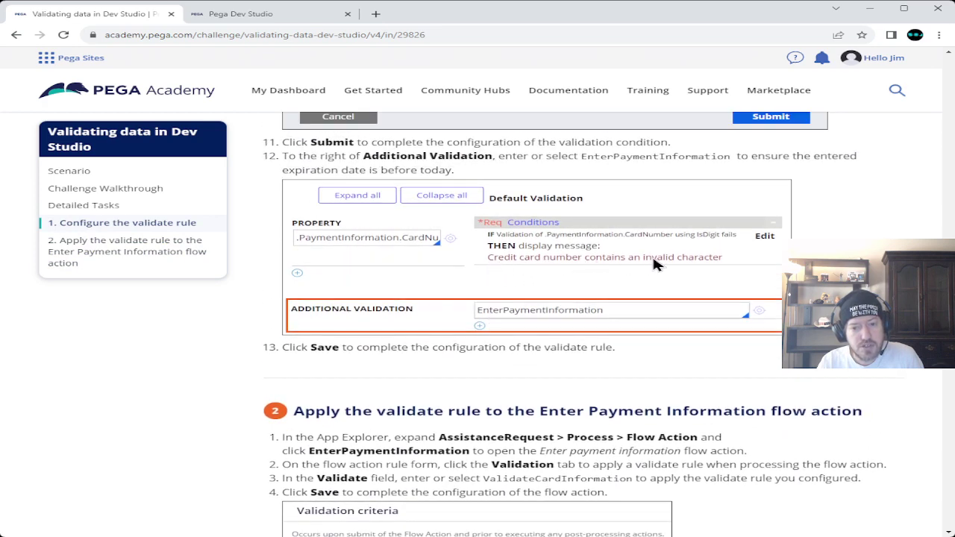
{"action": "scroll", "coordinate": [459, 350], "scroll_direction": "down", "scroll_amount": 5}
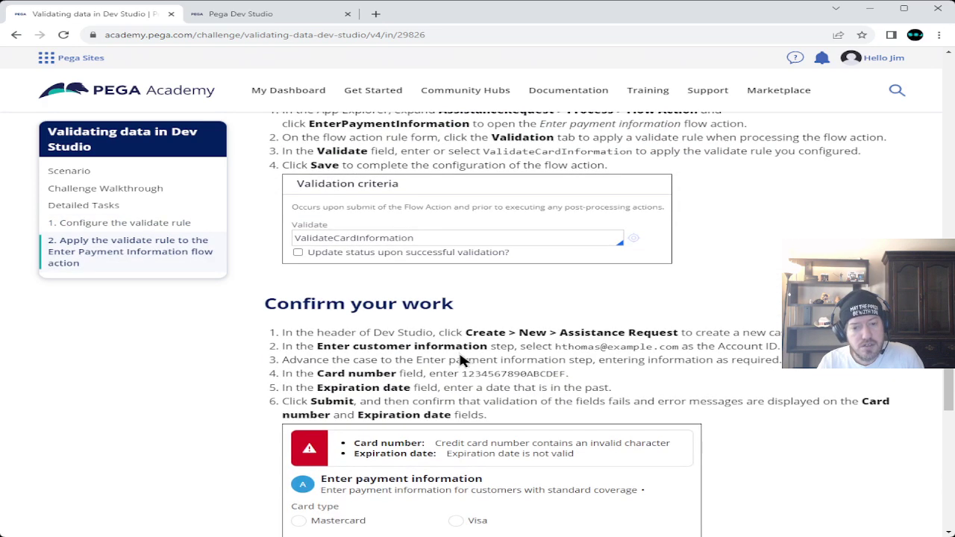
{"action": "scroll", "coordinate": [455, 362], "scroll_direction": "down", "scroll_amount": 2}
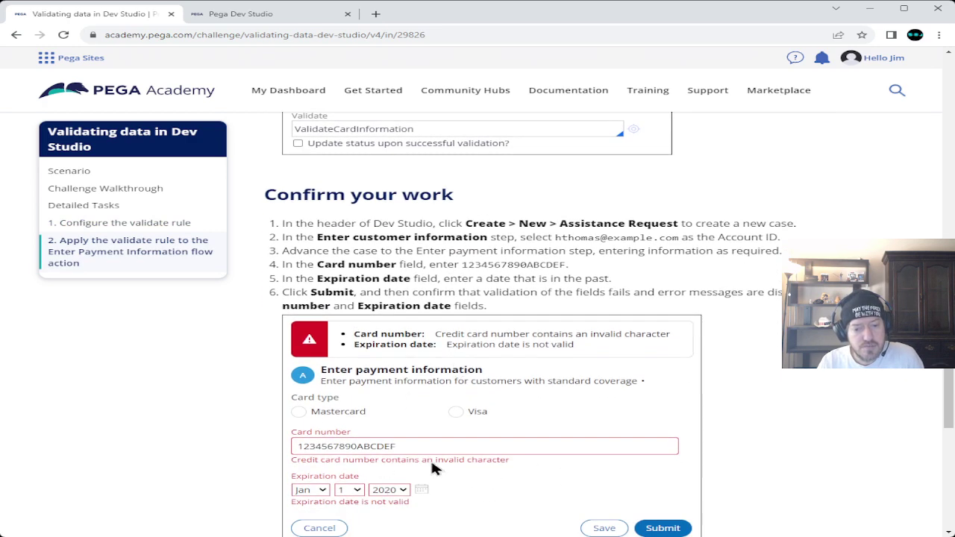
- Compare the case's validation errors against the challenge's Confirm your work instructions
{"action": "left_click", "coordinate": [253, 14]}
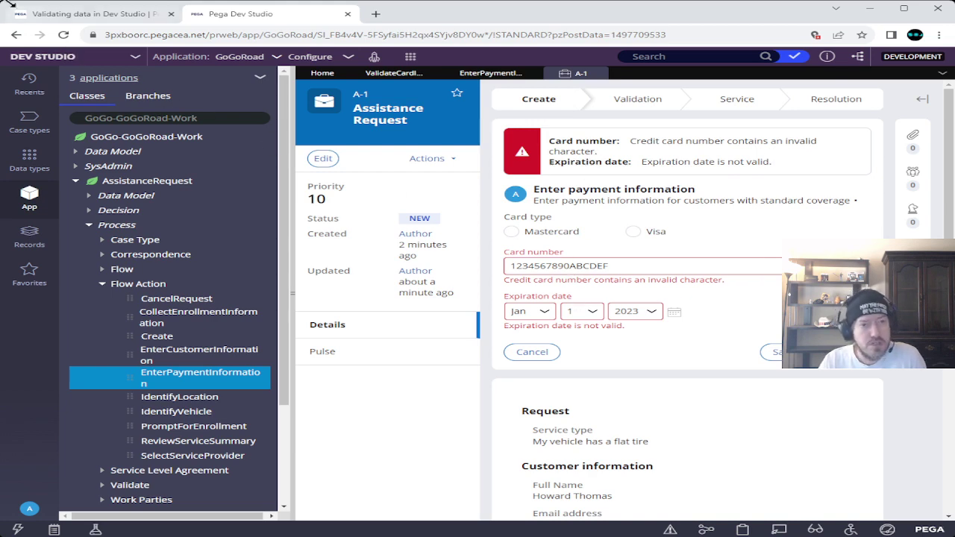
{"action": "left_click", "coordinate": [82, 14]}
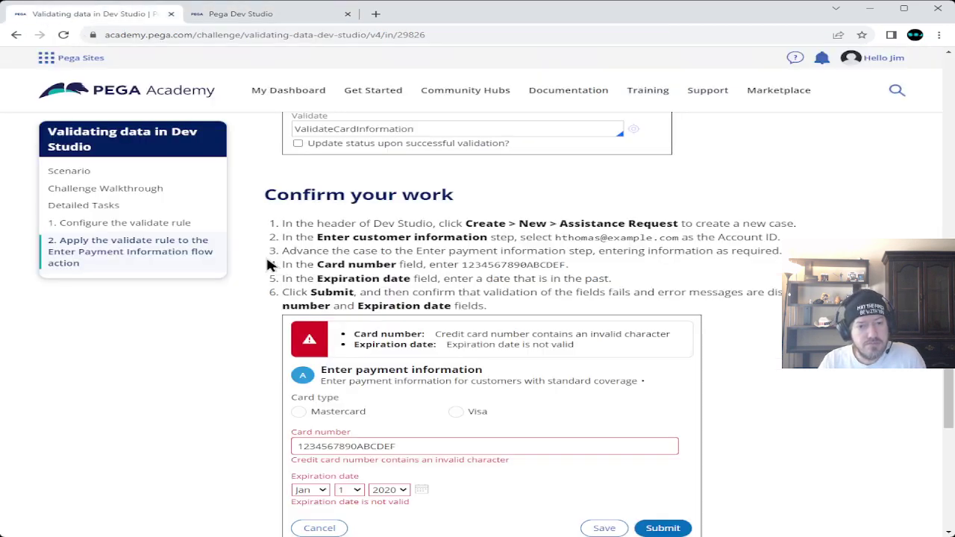
{"action": "scroll", "coordinate": [265, 254], "scroll_direction": "up", "scroll_amount": 4}
{"action": "scroll", "coordinate": [371, 247], "scroll_direction": "up", "scroll_amount": 3}
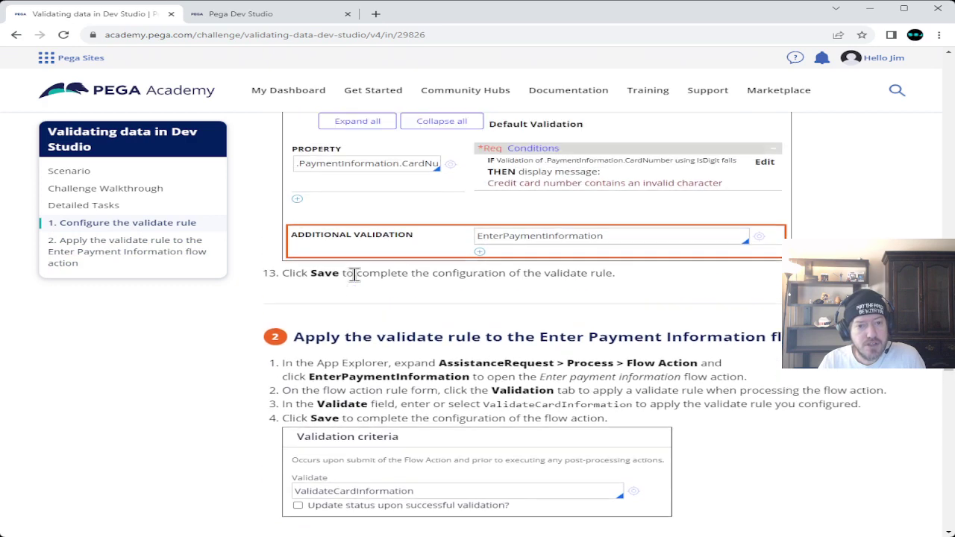
{"action": "scroll", "coordinate": [489, 381], "scroll_direction": "up", "scroll_amount": 3}
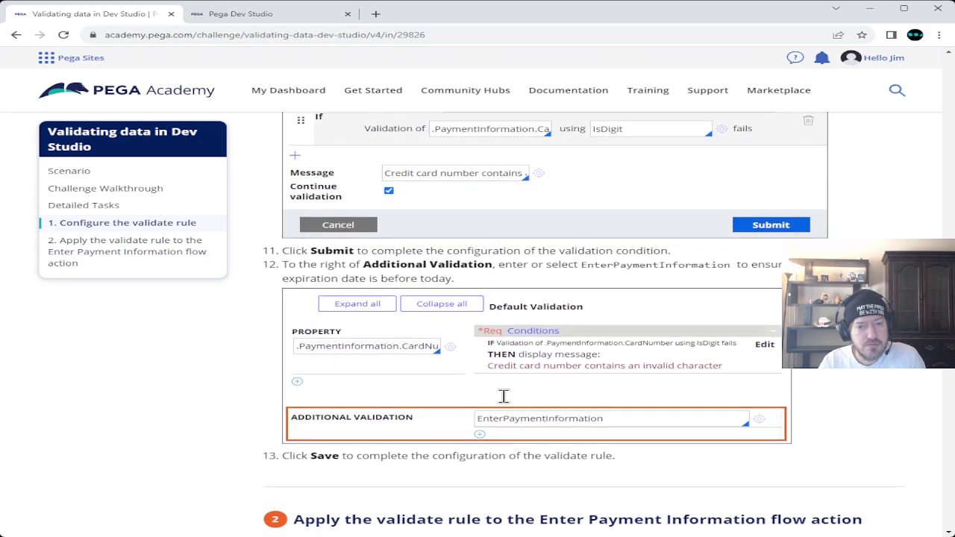
{"action": "scroll", "coordinate": [505, 403], "scroll_direction": "down", "scroll_amount": 3}
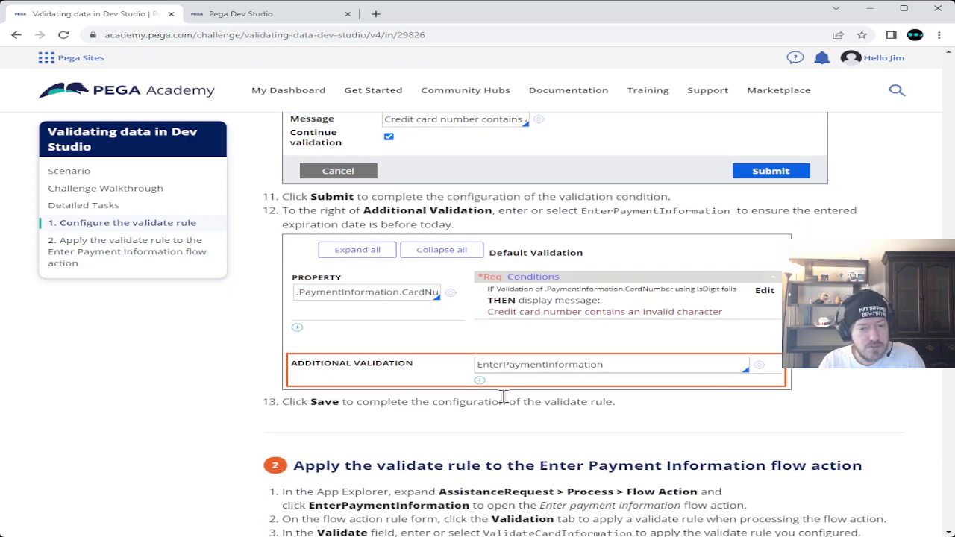
{"action": "scroll", "coordinate": [417, 389], "scroll_direction": "up", "scroll_amount": 3}
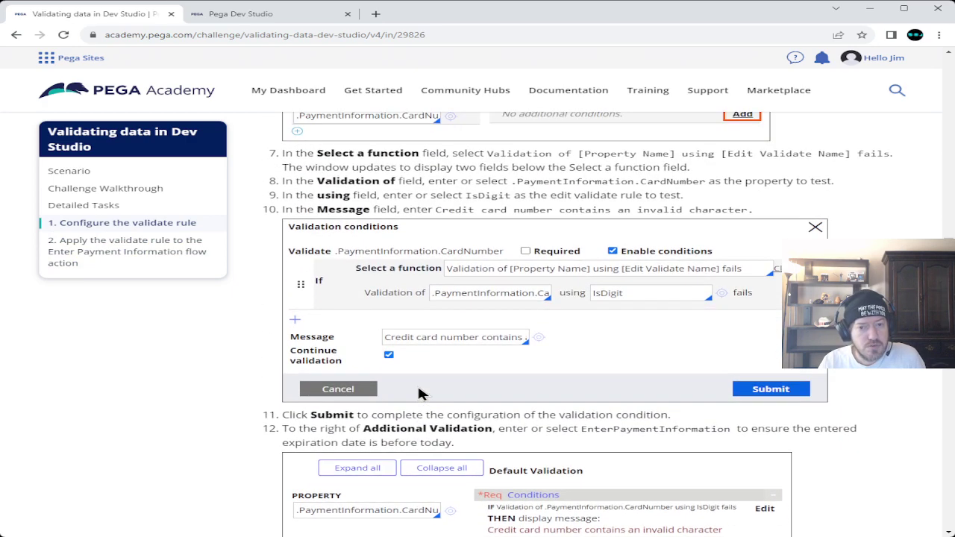
{"action": "scroll", "coordinate": [420, 393], "scroll_direction": "down", "scroll_amount": 7}
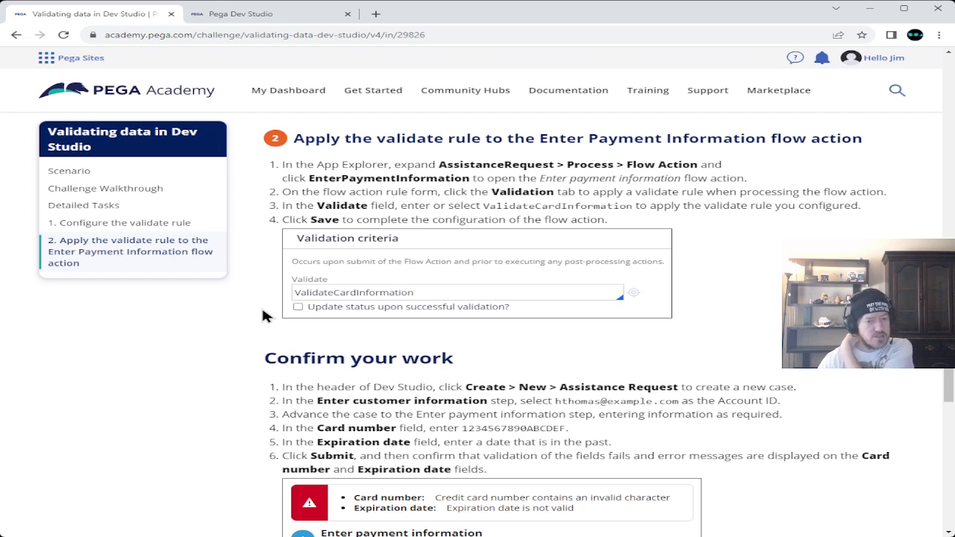
{"action": "scroll", "coordinate": [263, 315], "scroll_direction": "down", "scroll_amount": 2}
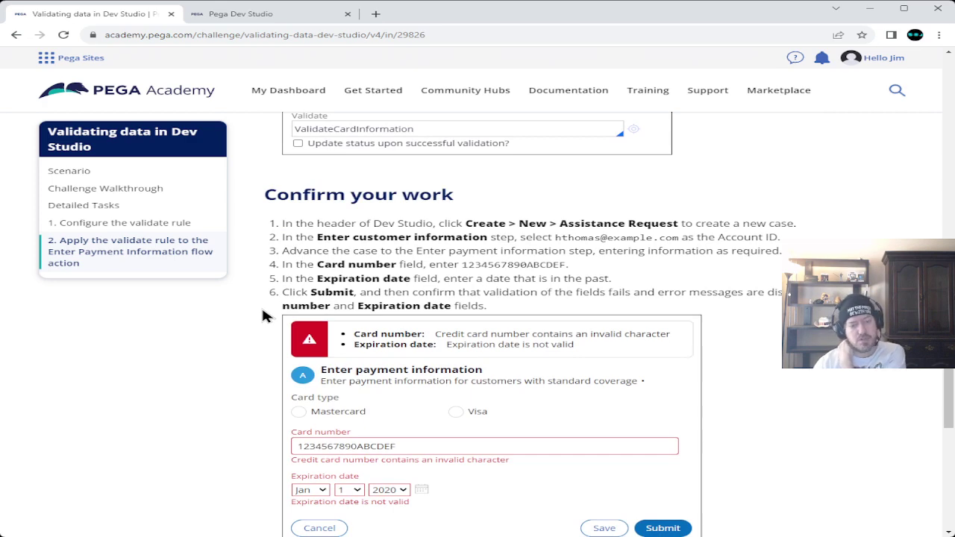
{"action": "scroll", "coordinate": [263, 316], "scroll_direction": "down", "scroll_amount": 1}
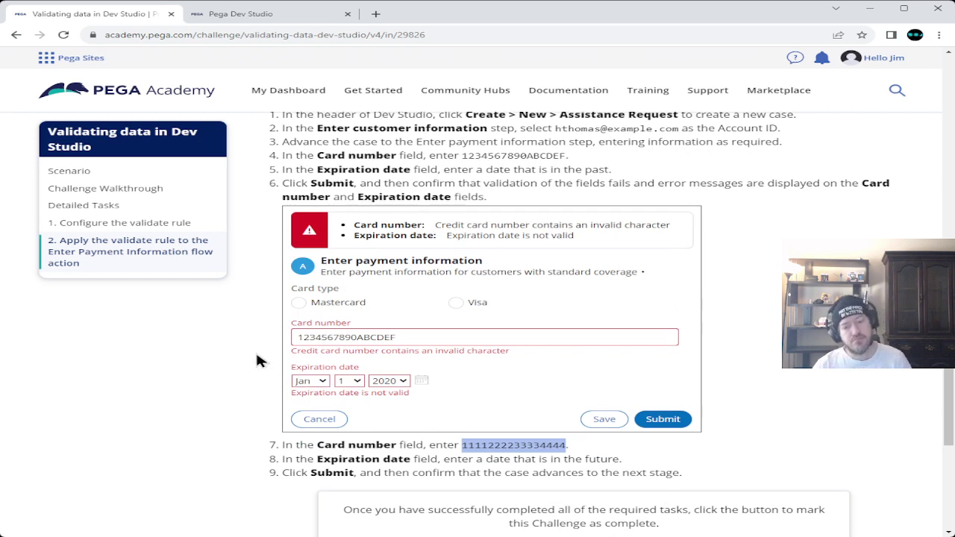
{"action": "scroll", "coordinate": [257, 361], "scroll_direction": "down", "scroll_amount": 1}
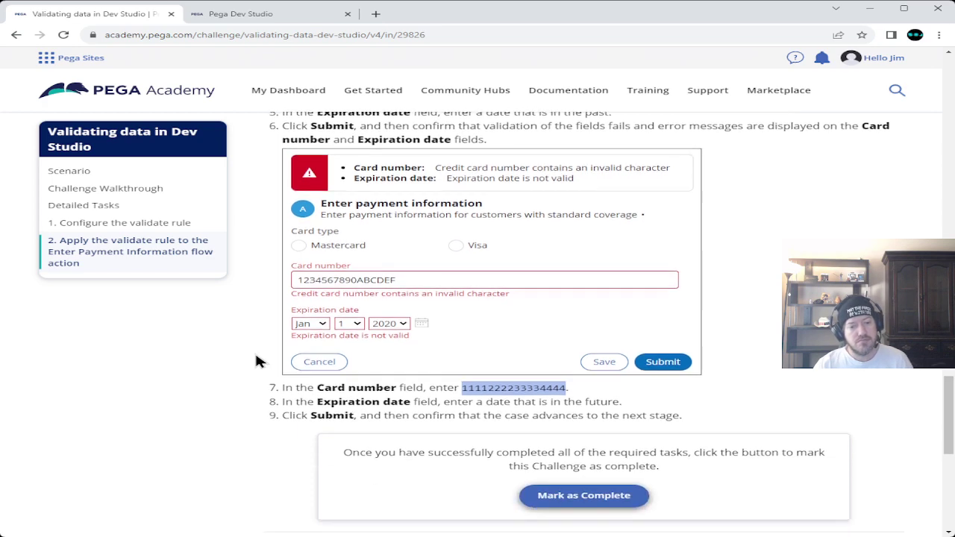
{"action": "left_click", "coordinate": [247, 15]}
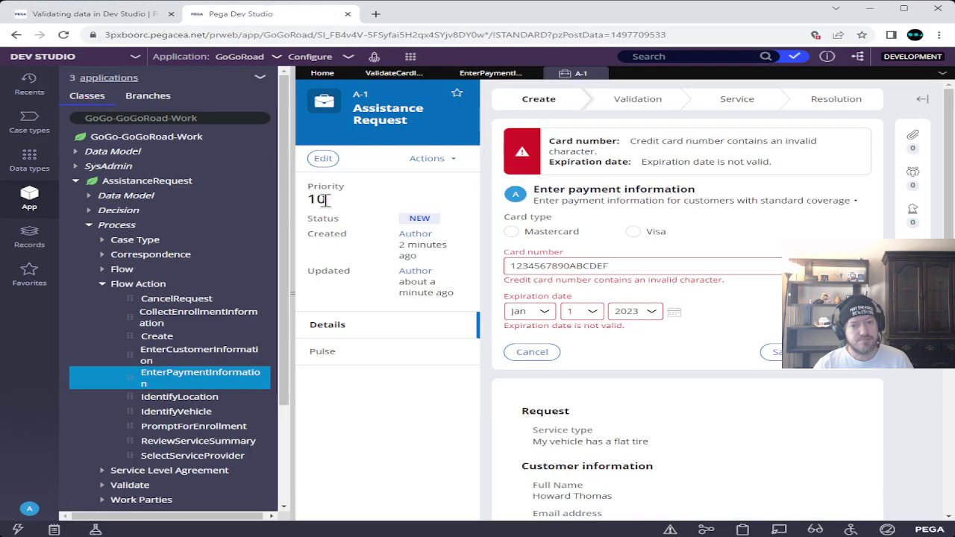
{"action": "left_click_drag", "start_coordinate": [607, 265], "coordinate": [433, 275]}
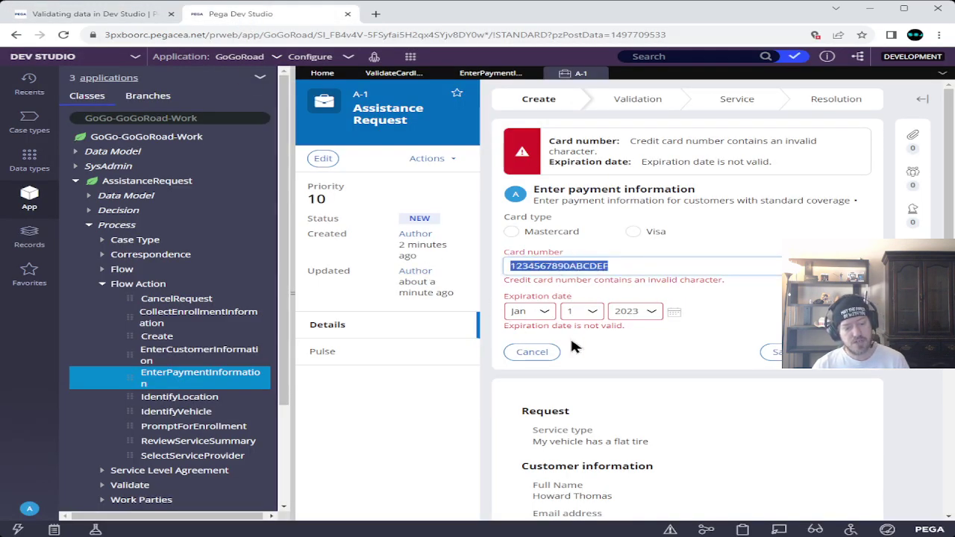
{"action": "key", "text": "ctrl+v"}
{"action": "left_click", "coordinate": [634, 312]}
{"action": "left_click", "coordinate": [634, 382]}
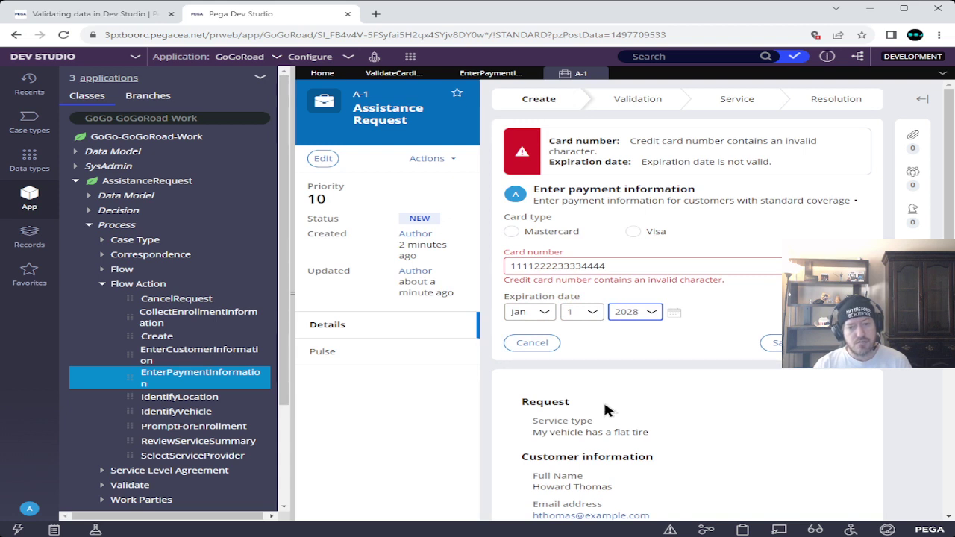
{"action": "left_click", "coordinate": [632, 267]}
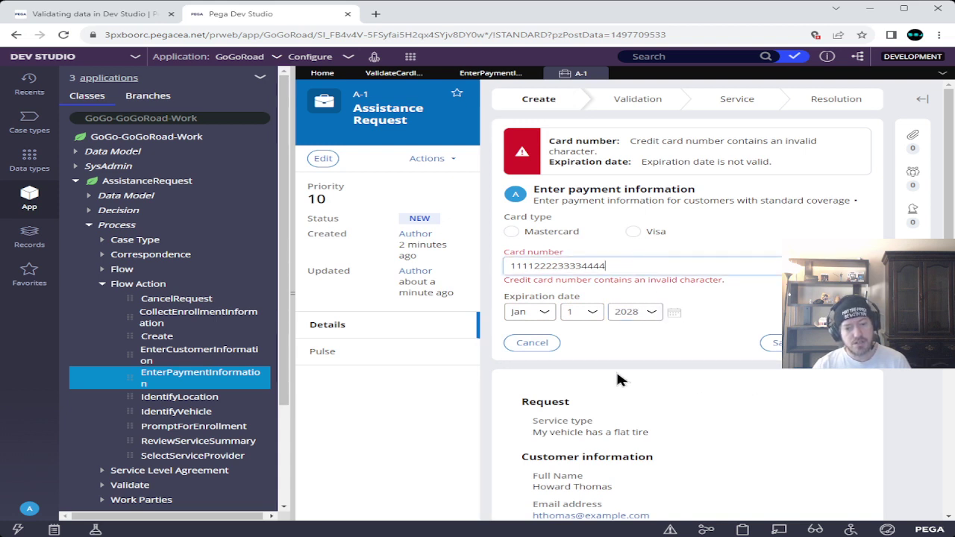
{"action": "type", "text": "5555"}
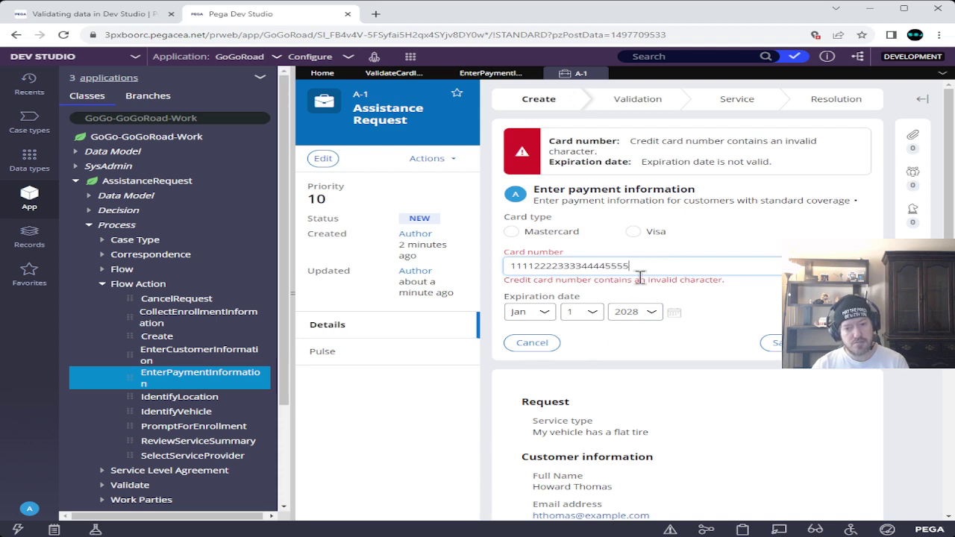
{"action": "type", "text": "666677"}
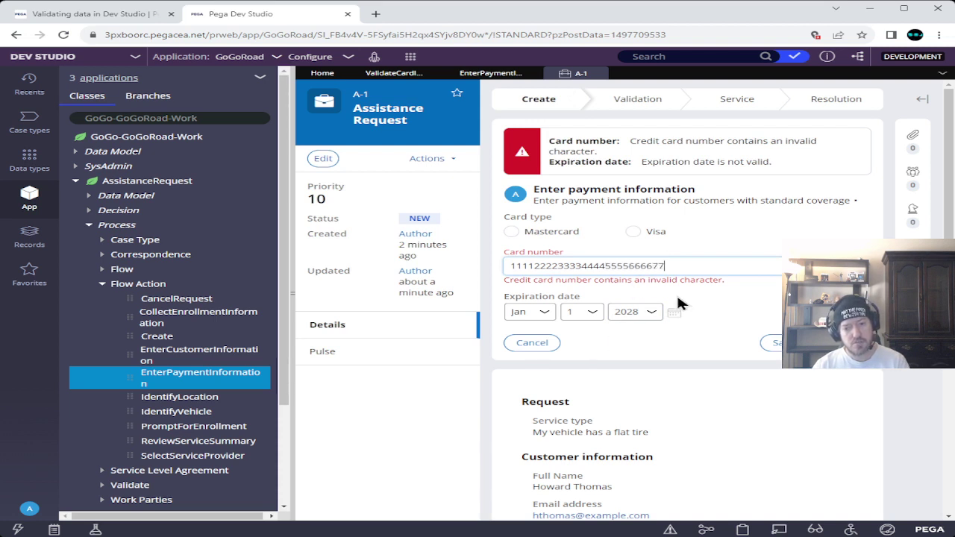
{"action": "type", "text": "77888899"}
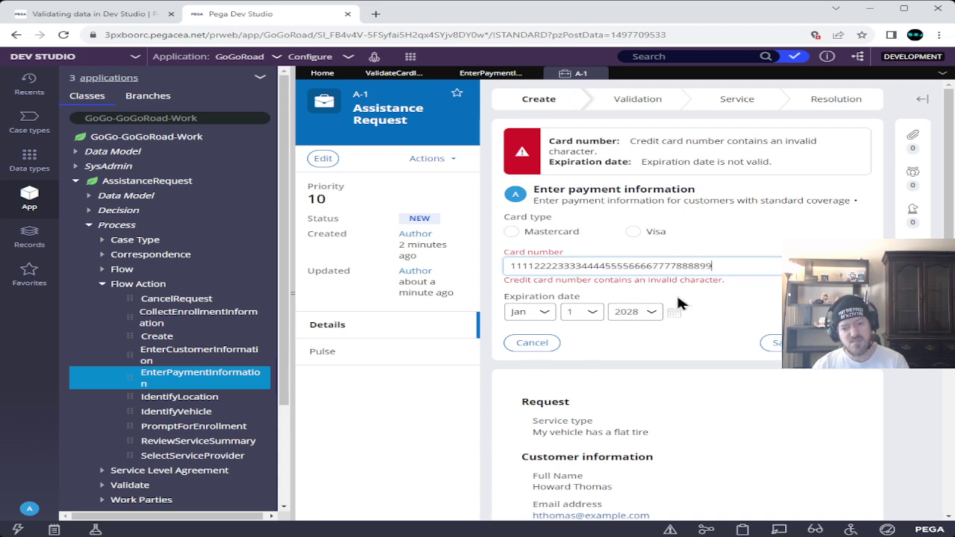
{"action": "type", "text": "99000"}
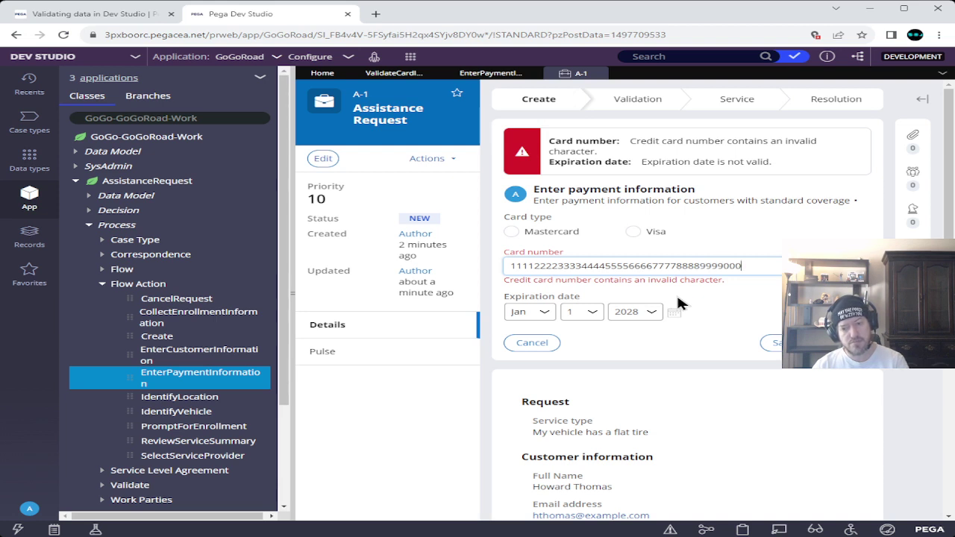
{"action": "type", "text": "0"}
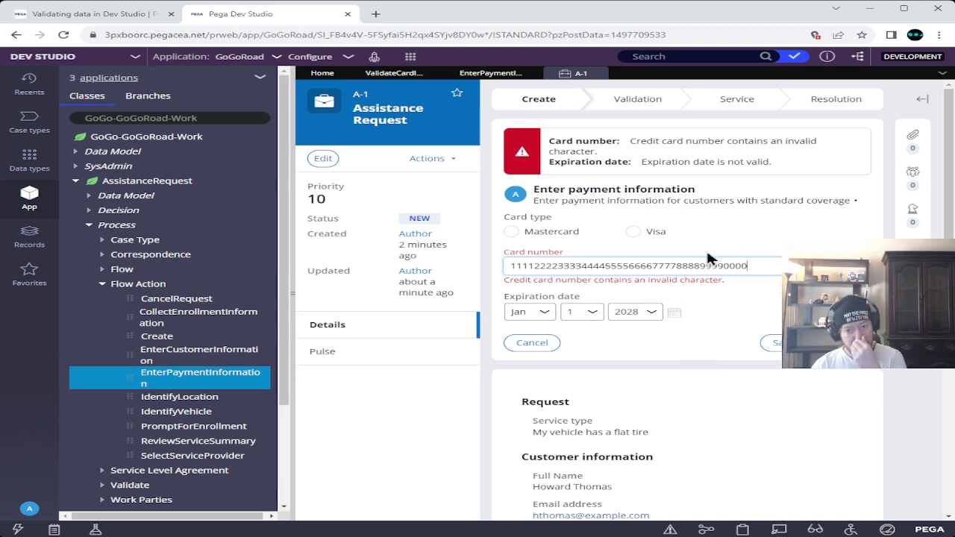
{"action": "left_click", "coordinate": [776, 343]}
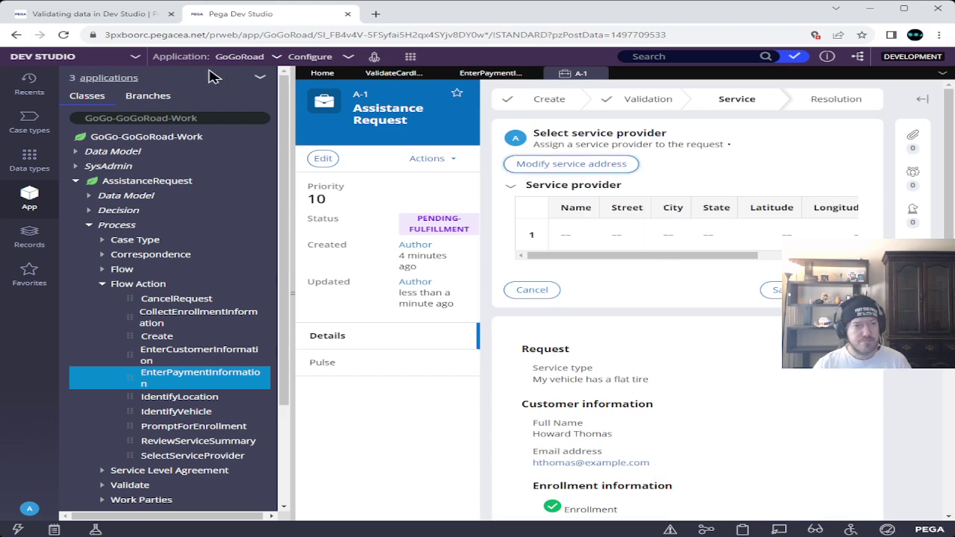
{"action": "left_click", "coordinate": [99, 15]}
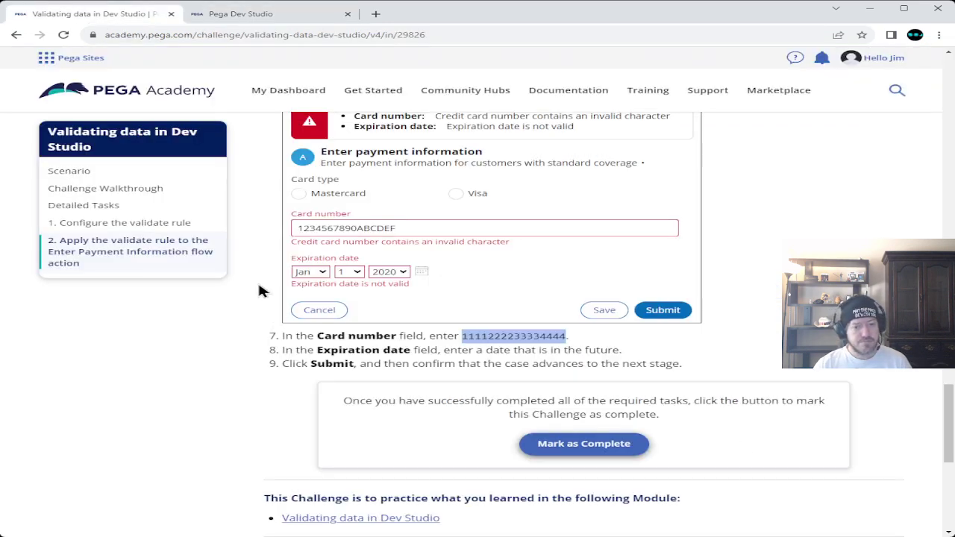
- Mark the Validating data in Dev Studio challenge as complete and confirm it
{"action": "scroll", "coordinate": [260, 288], "scroll_direction": "down", "scroll_amount": 1}
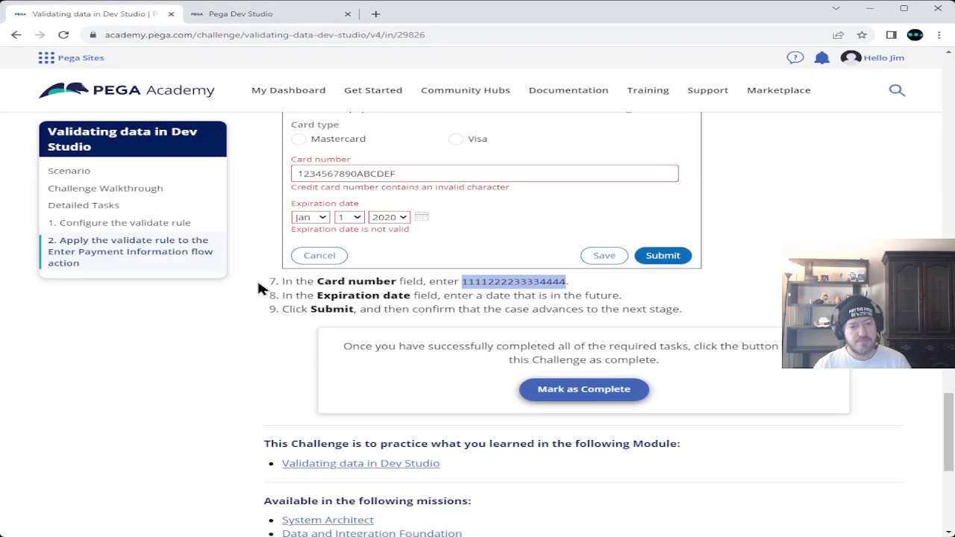
{"action": "left_click", "coordinate": [574, 392]}
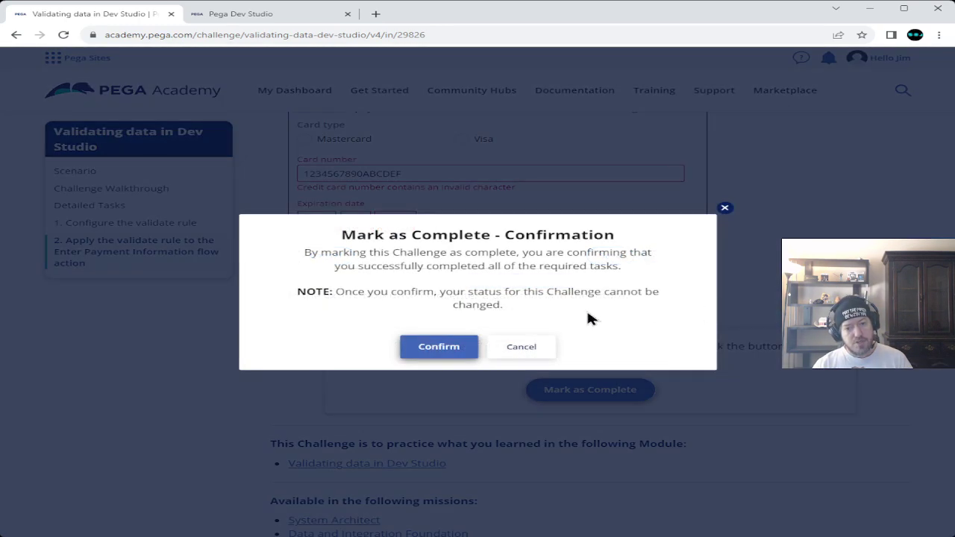
{"action": "left_click", "coordinate": [437, 348]}
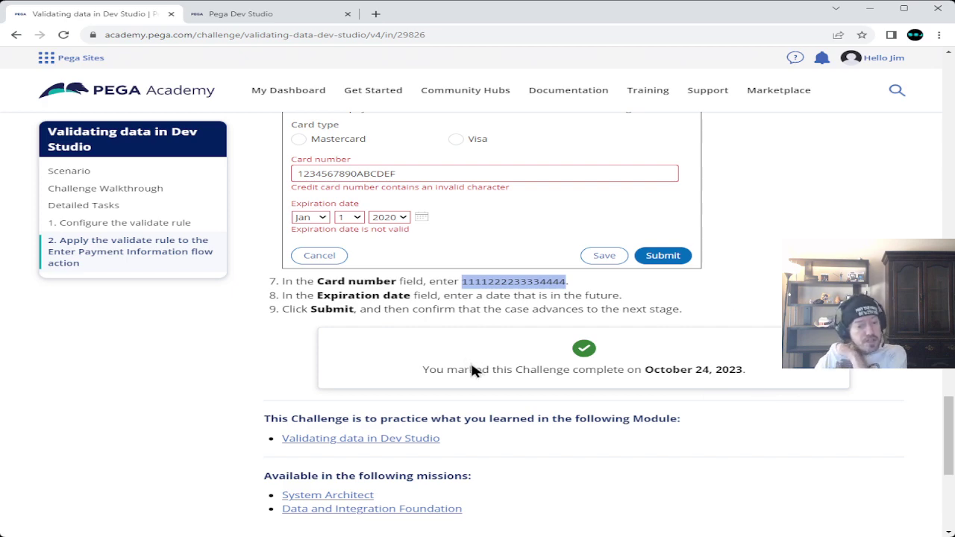
{"action": "scroll", "coordinate": [593, 402], "scroll_direction": "down", "scroll_amount": 3}
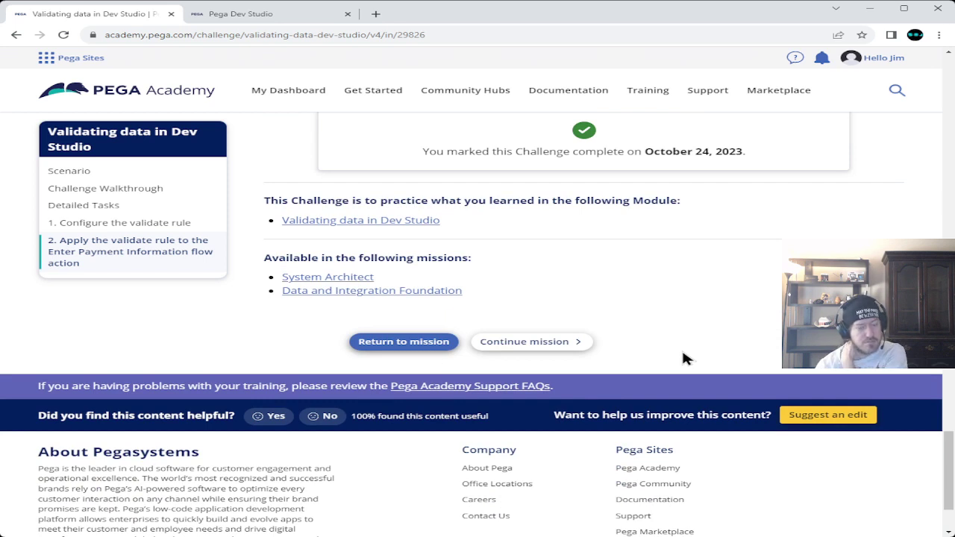
- Open Suggest an edit and attach a screenshot file
{"action": "left_click", "coordinate": [805, 416]}
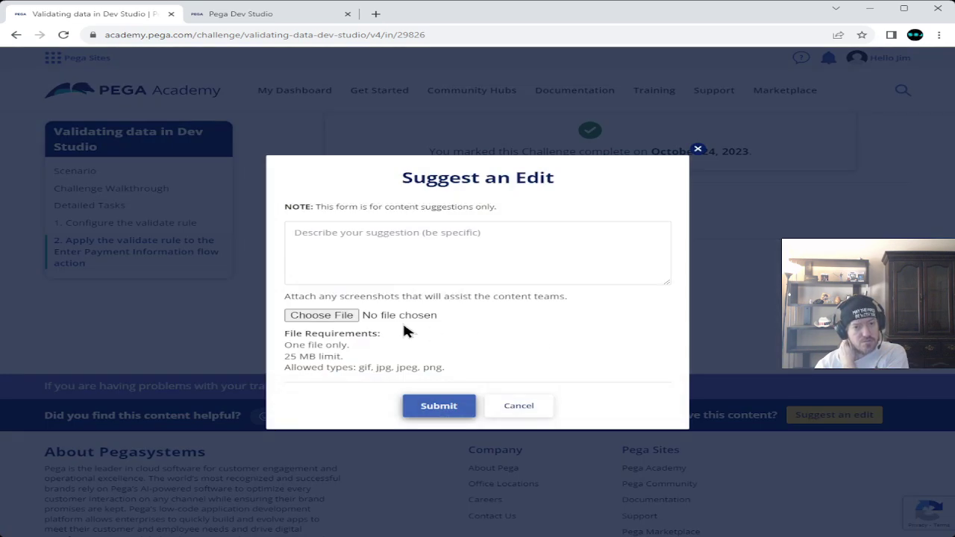
{"action": "left_click", "coordinate": [328, 314]}
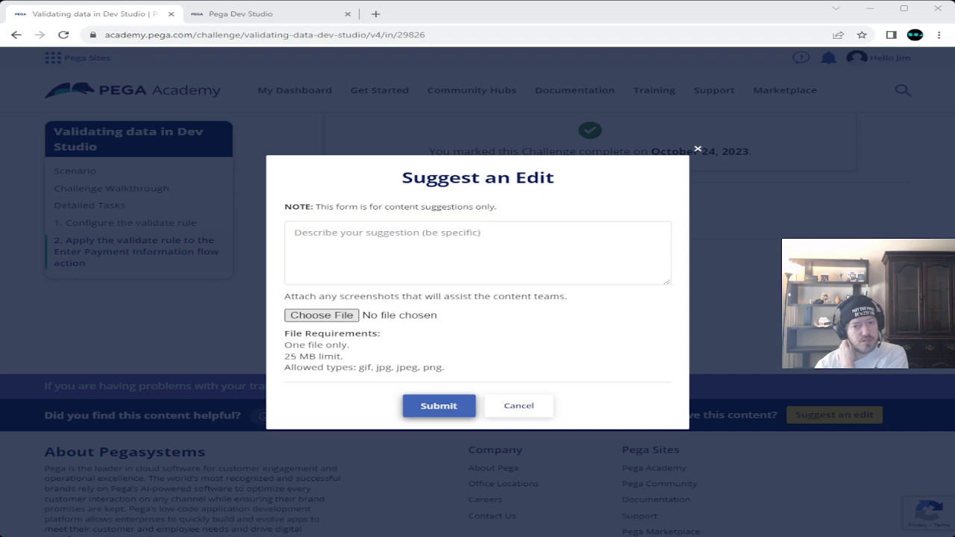
{"action": "key", "text": "Escape"}
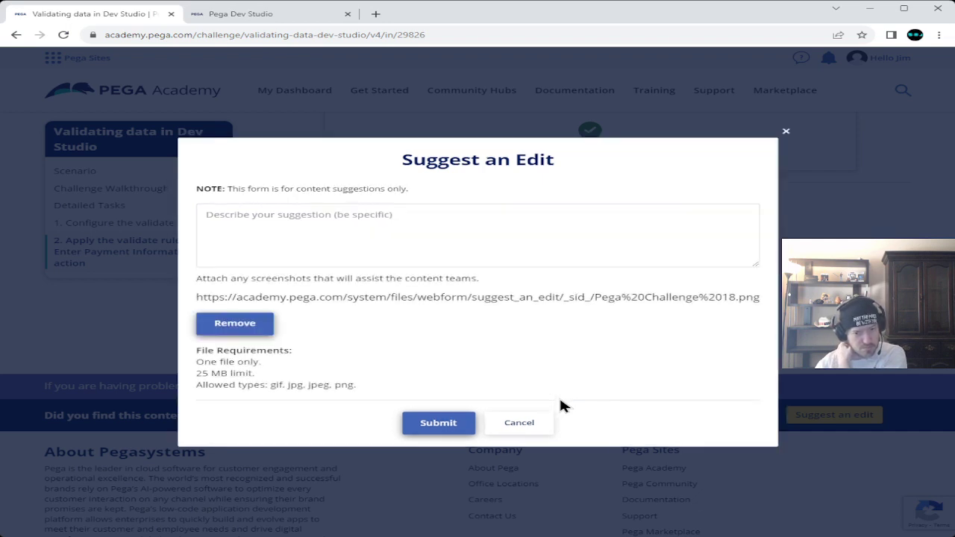
- Write the question asking why the flow action label can be seen through the validation
{"action": "left_click", "coordinate": [435, 245]}
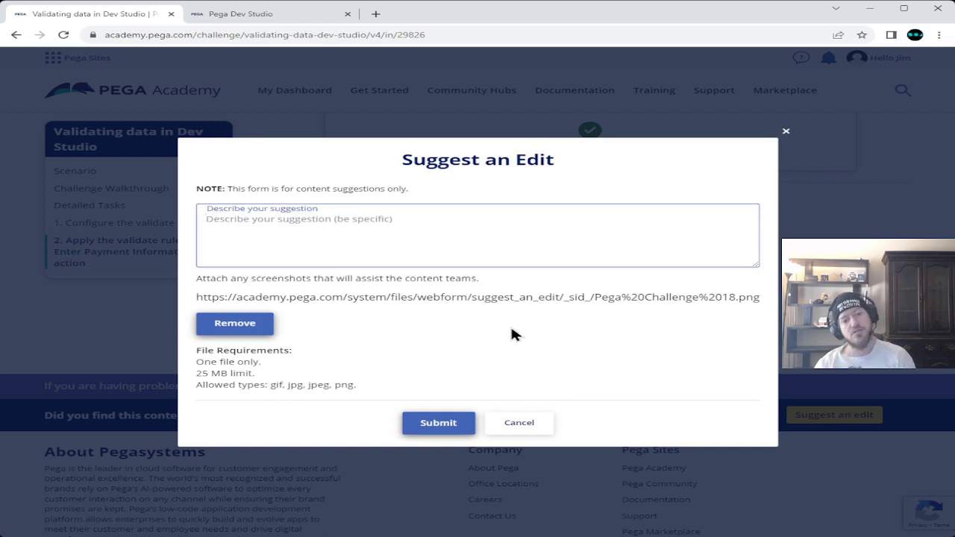
{"action": "type", "text": "Soooo"}
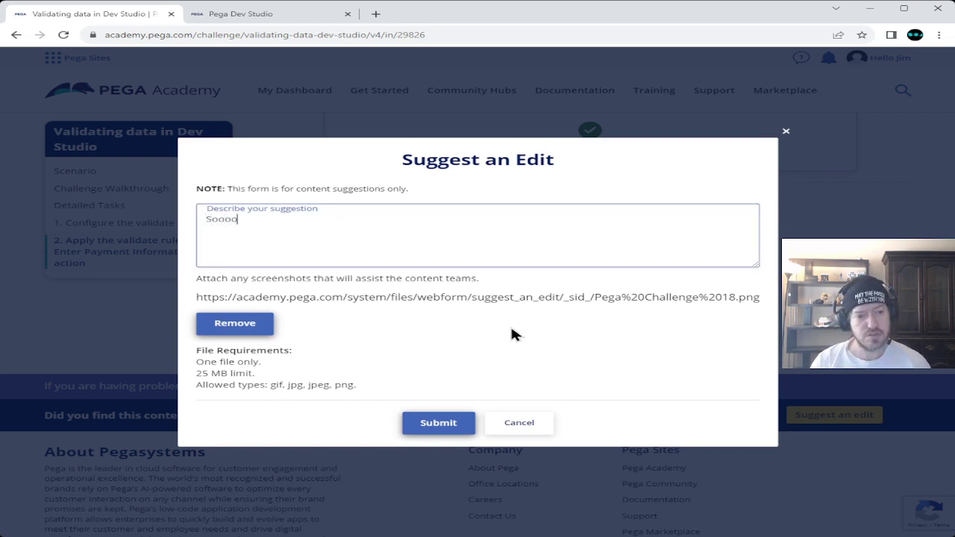
{"action": "type", "text": ", I'm "}
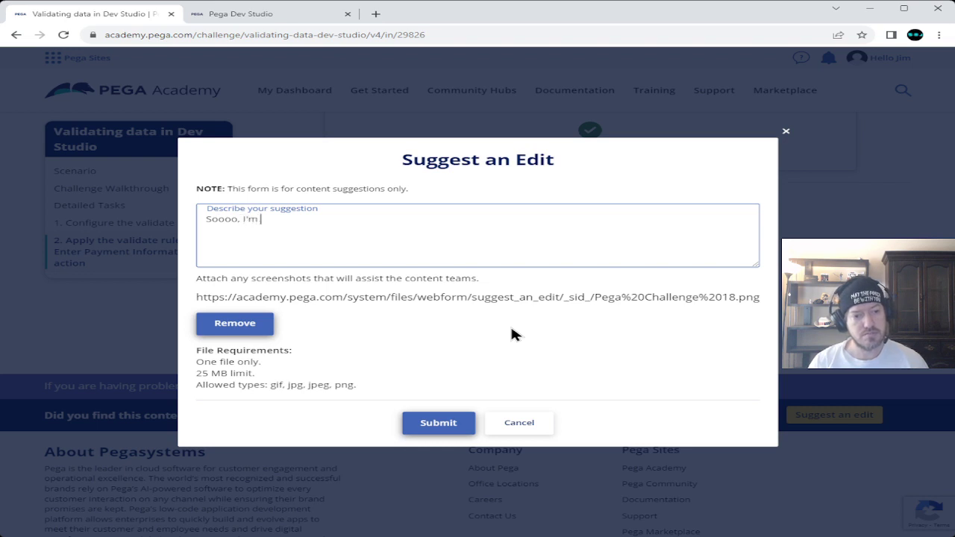
{"action": "type", "text": "kind of won"}
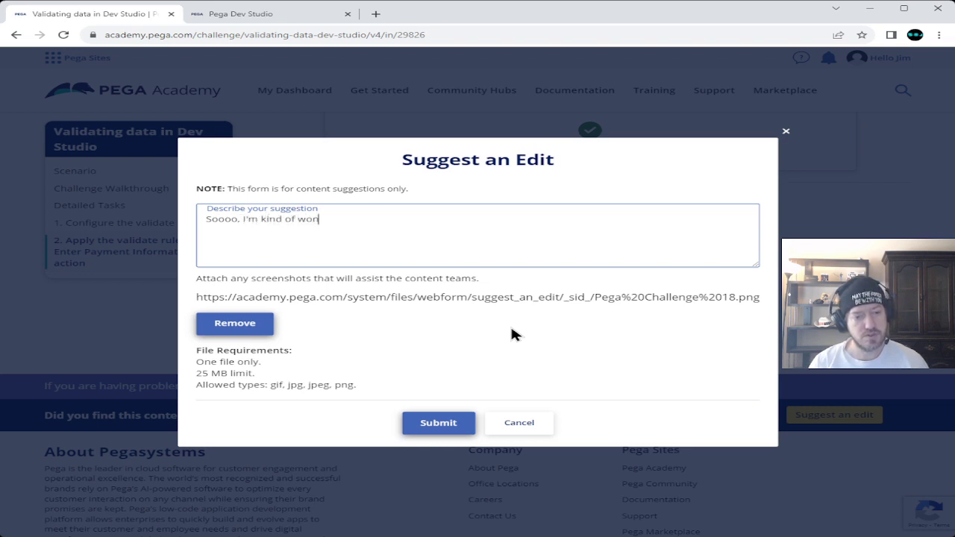
{"action": "type", "text": "dering"}
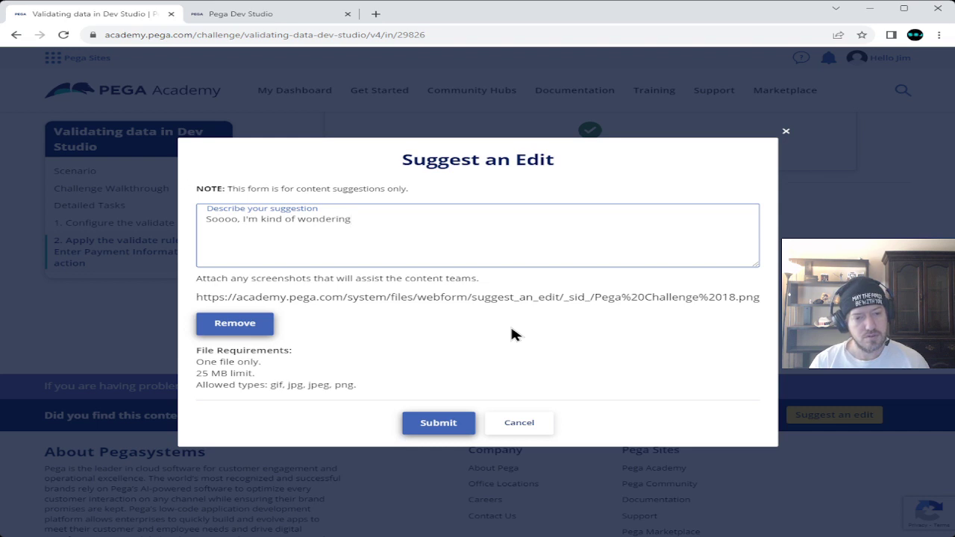
{"action": "type", "text": "... why is"}
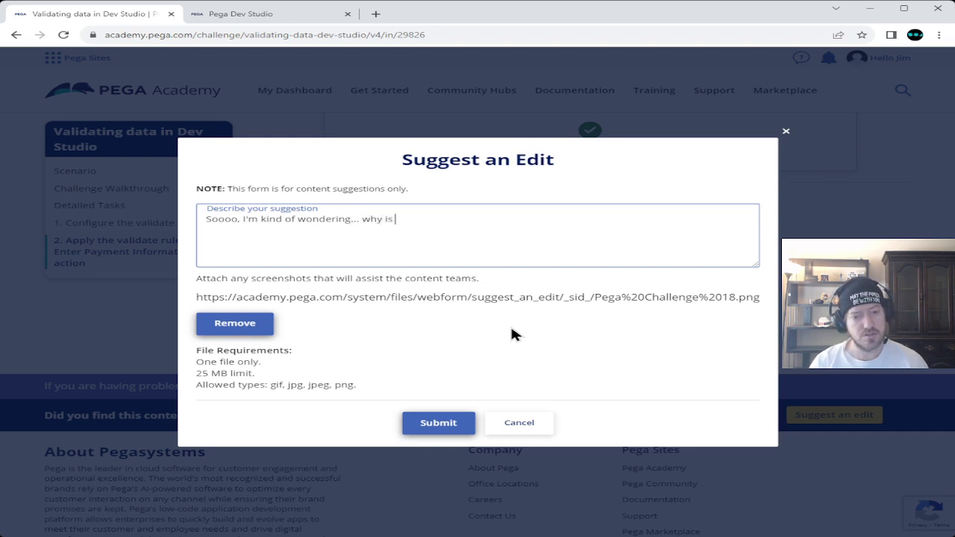
{"action": "type", "text": " the flow action"}
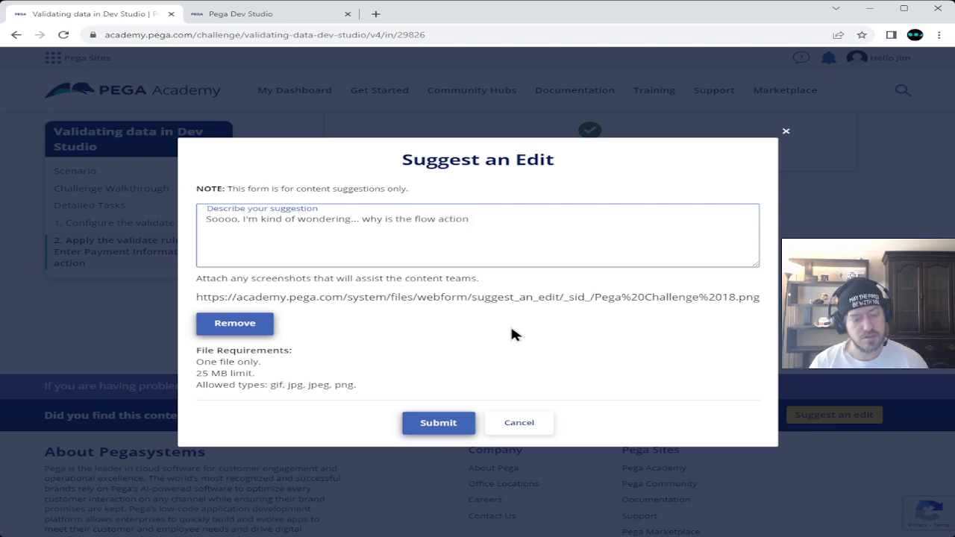
{"action": "type", "text": "label"}
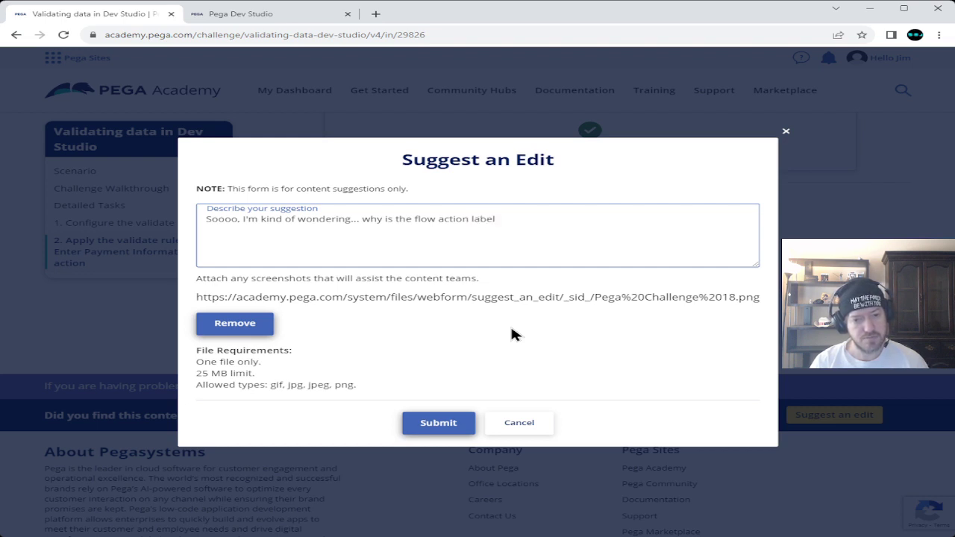
{"action": "type", "text": " being ab"}
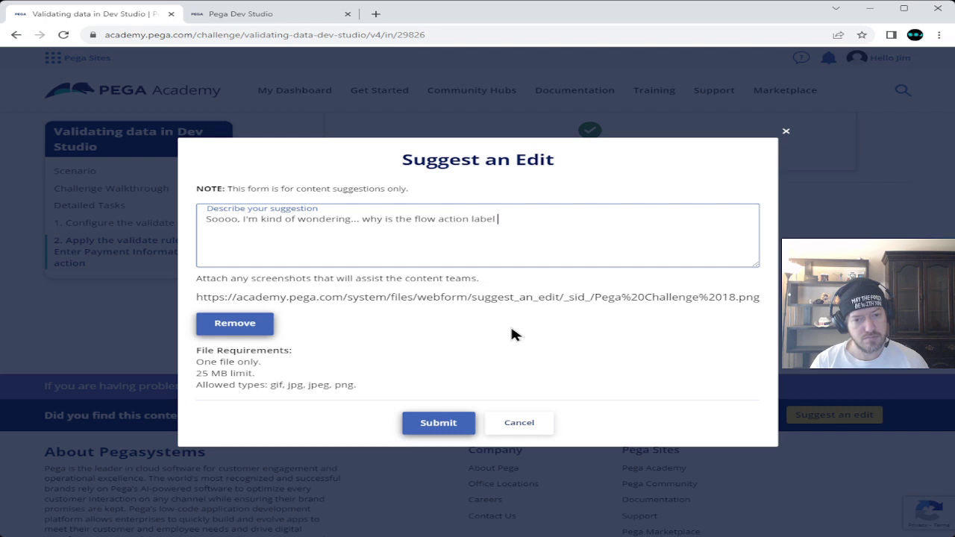
{"action": "type", "text": "le to"}
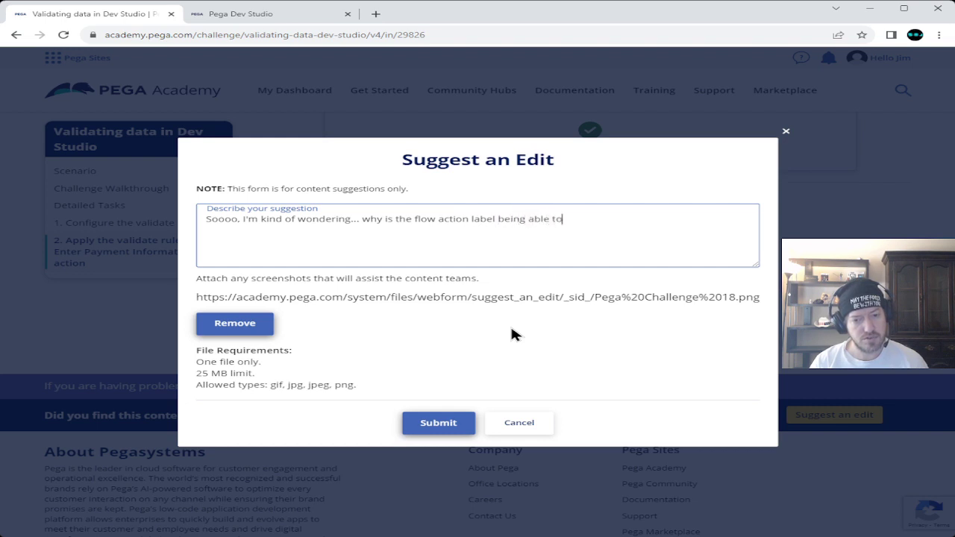
{"action": "type", "text": " be seen "}
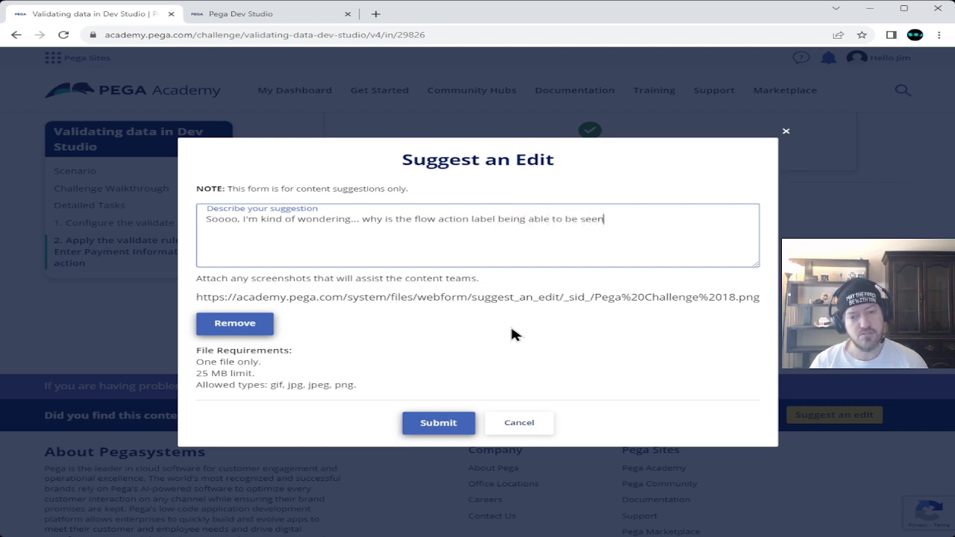
{"action": "type", "text": "through "}
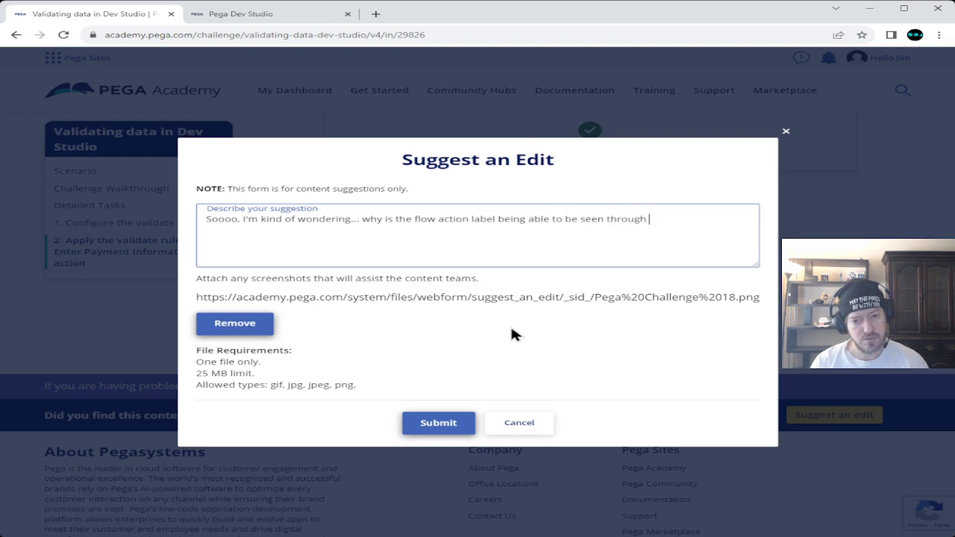
{"action": "type", "text": "the validation?"}
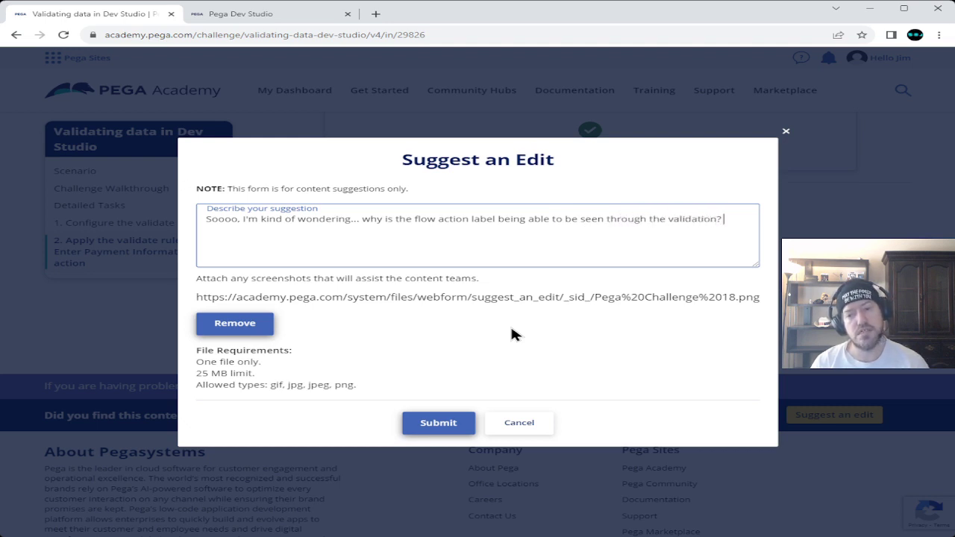
{"action": "type", "text": " Is th"}
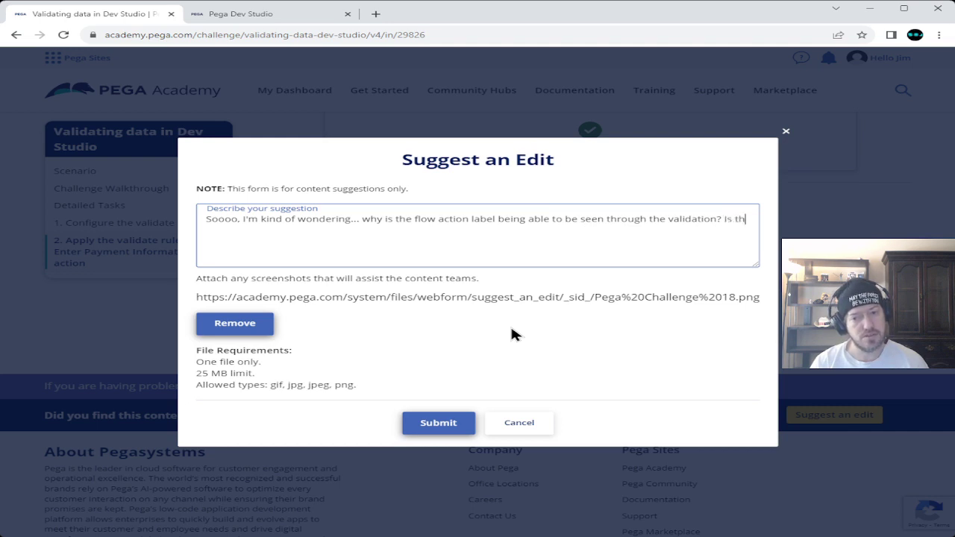
{"action": "type", "text": "ere another"}
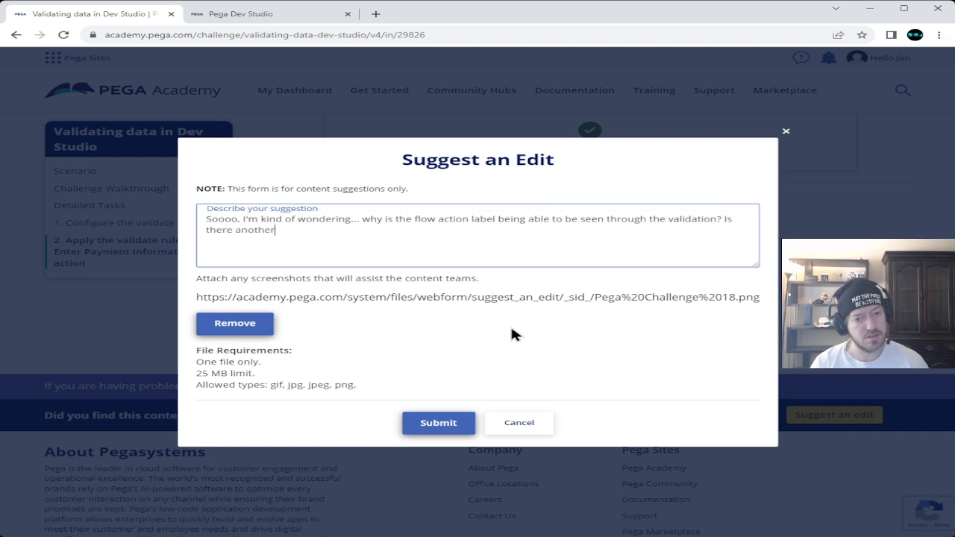
{"action": "type", "text": " validatio"}
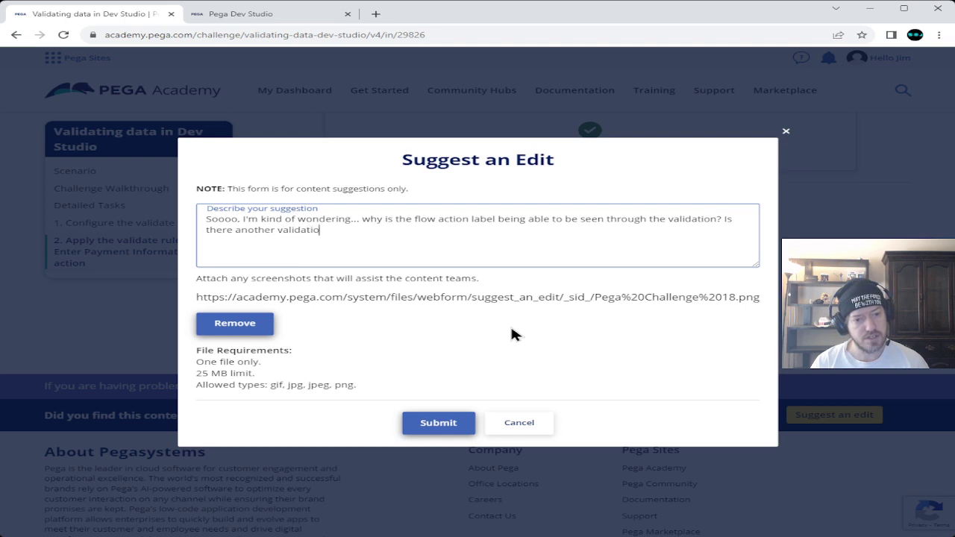
{"action": "type", "text": "n of the sam"}
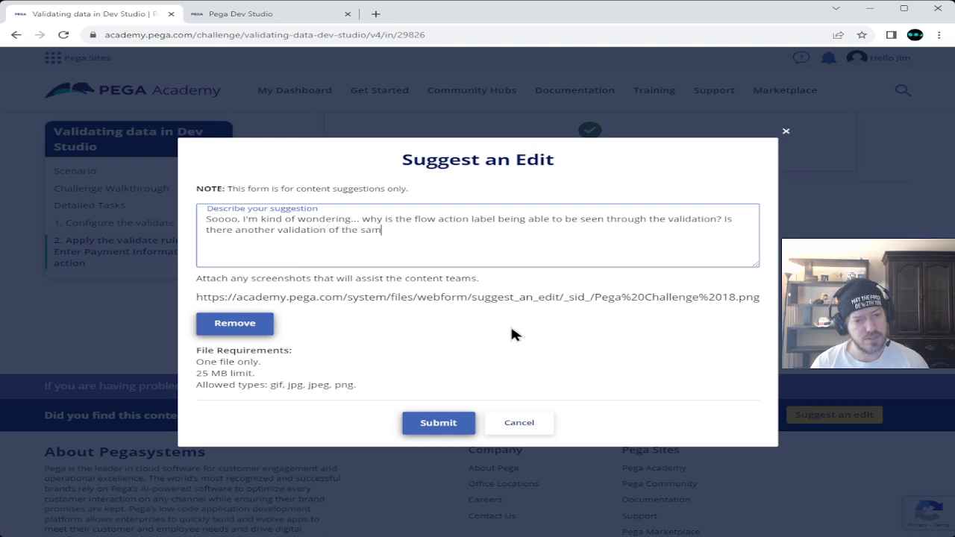
{"action": "type", "text": "e name?"}
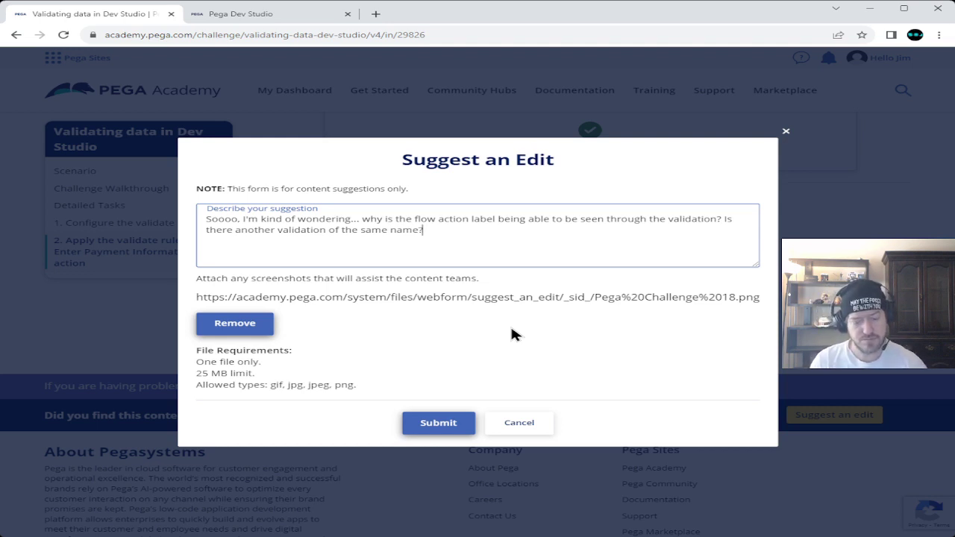
{"action": "key", "text": "Return"}
{"action": "key", "text": "Return"}
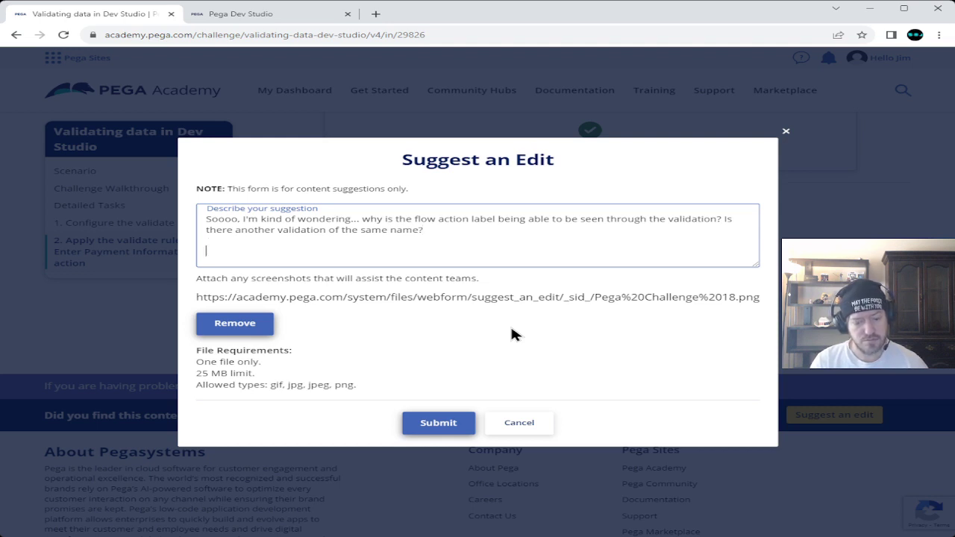
- Add 'I found it strange that the name of the flow action is automatically added into the validation field.'
{"action": "type", "text": "I found "}
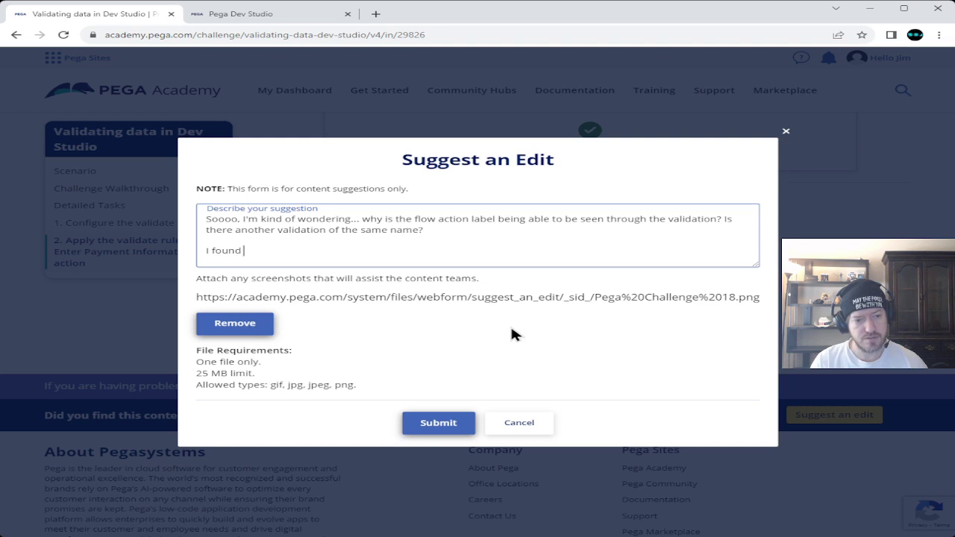
{"action": "type", "text": "it strange that"}
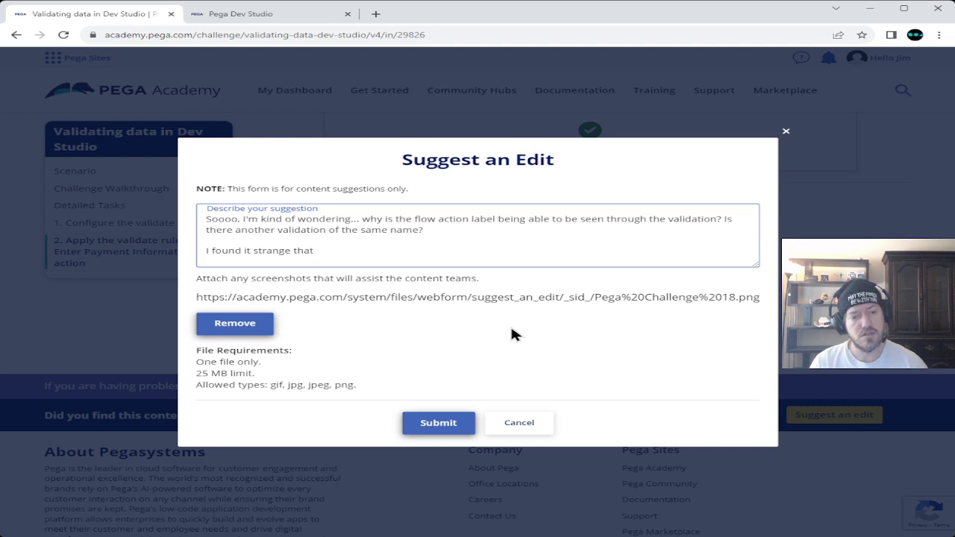
{"action": "type", "text": "the name o"}
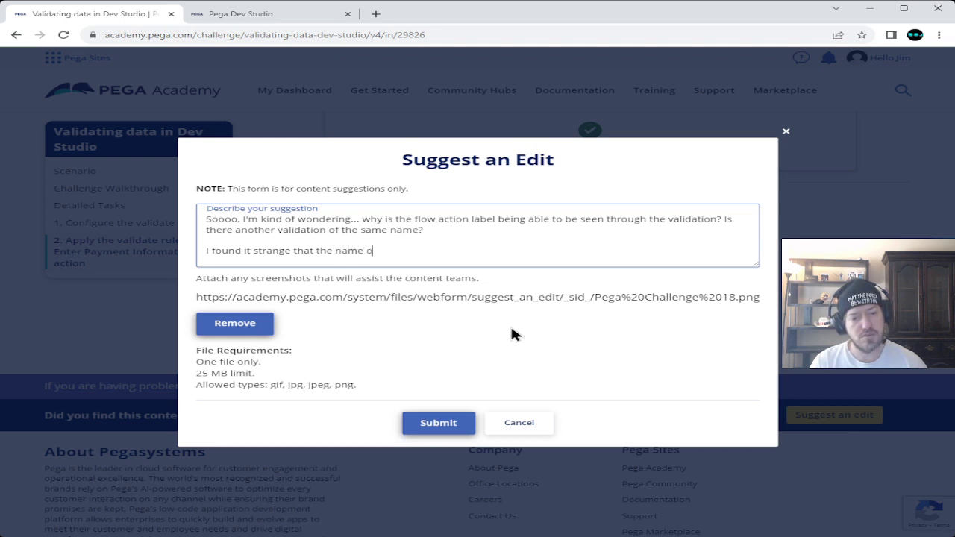
{"action": "type", "text": "f the flow a"}
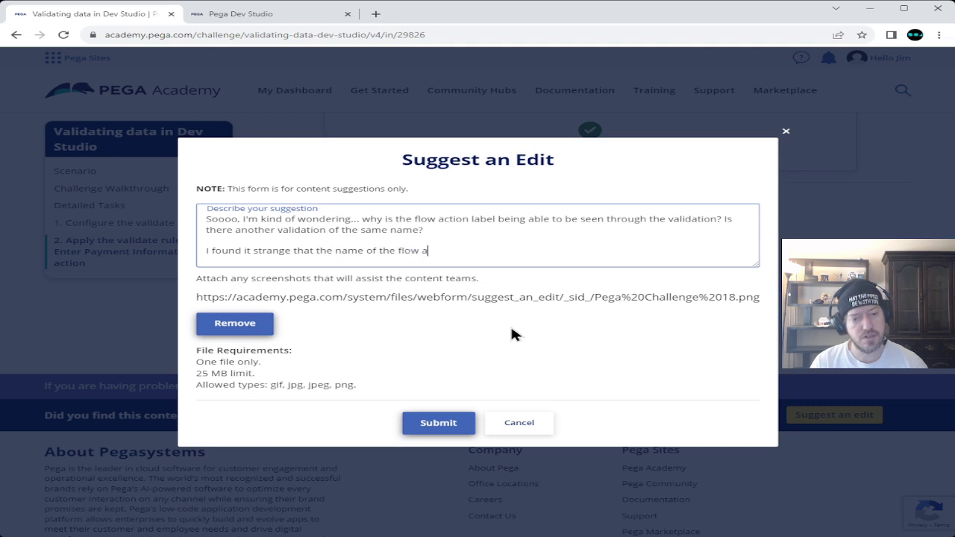
{"action": "type", "text": "ction is "}
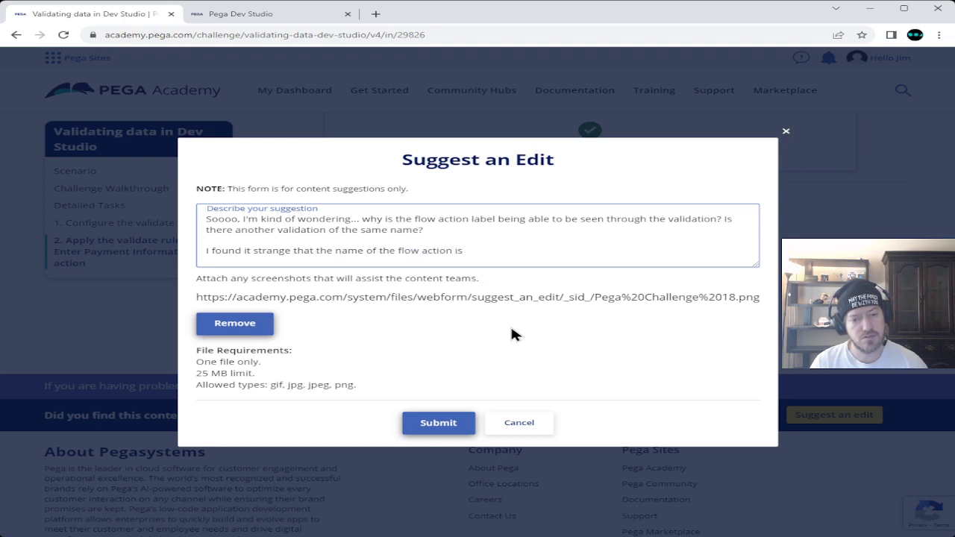
{"action": "type", "text": "aut"}
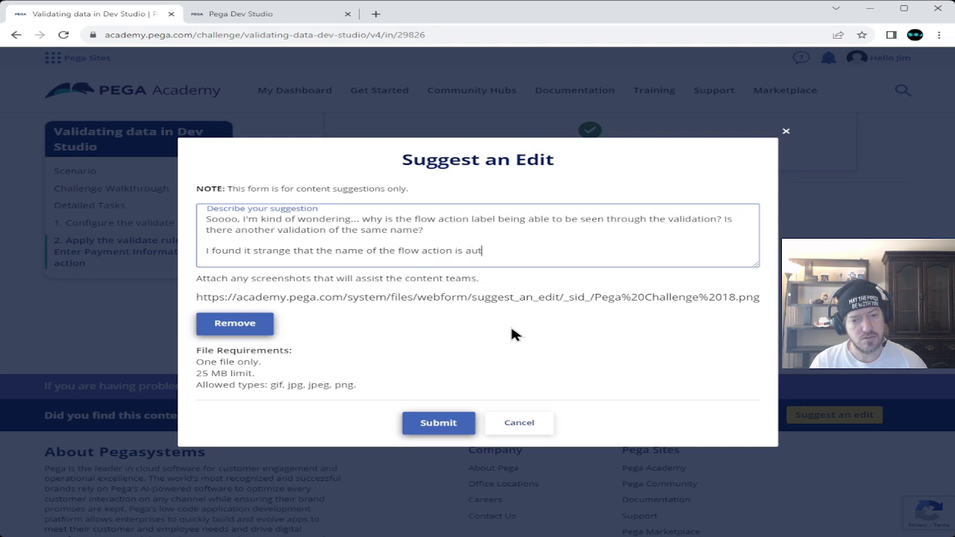
{"action": "type", "text": "omatically"}
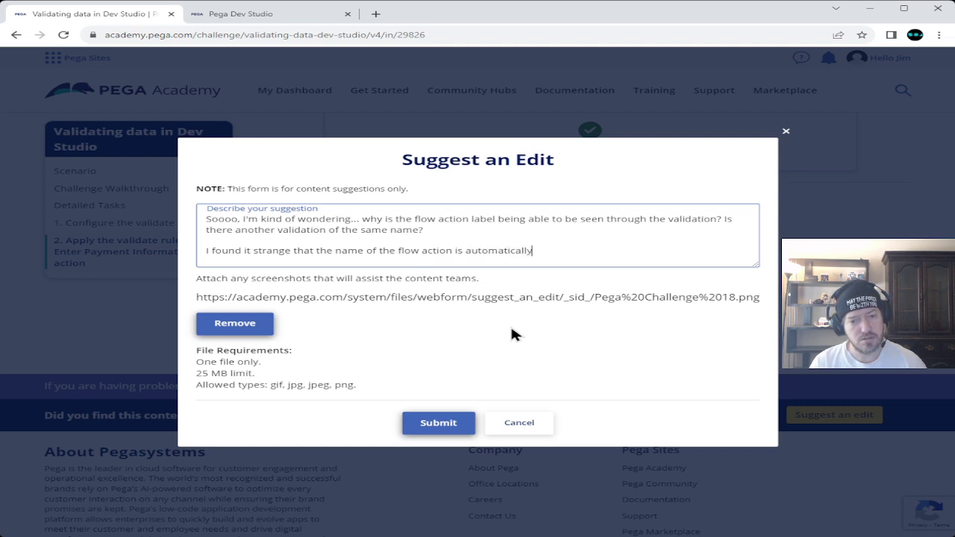
{"action": "type", "text": " ad"}
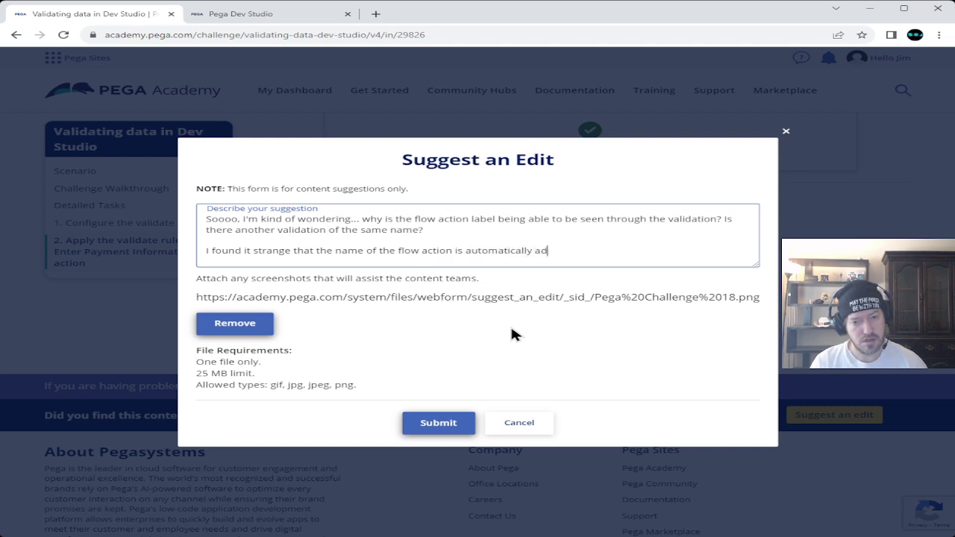
{"action": "type", "text": "ded into "}
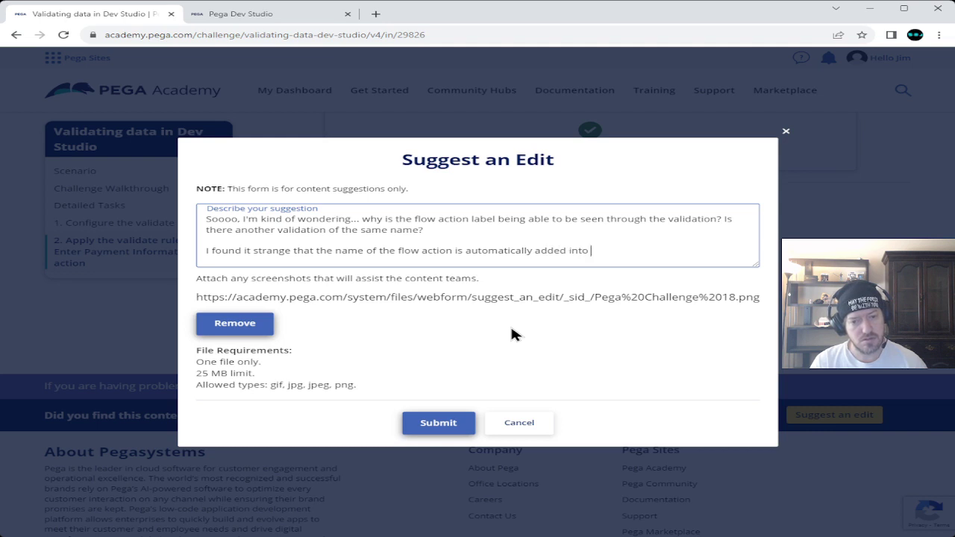
{"action": "type", "text": "the validation "}
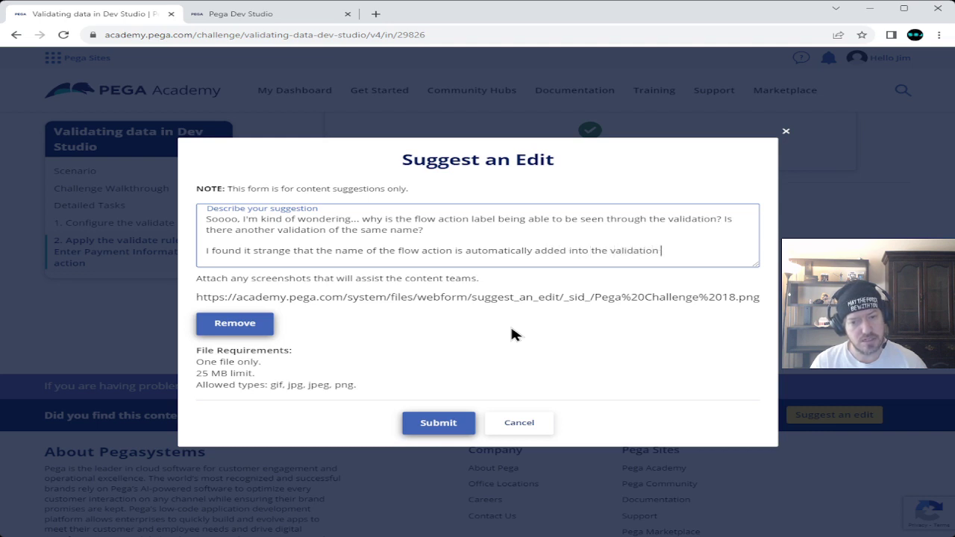
{"action": "type", "text": "field. "}
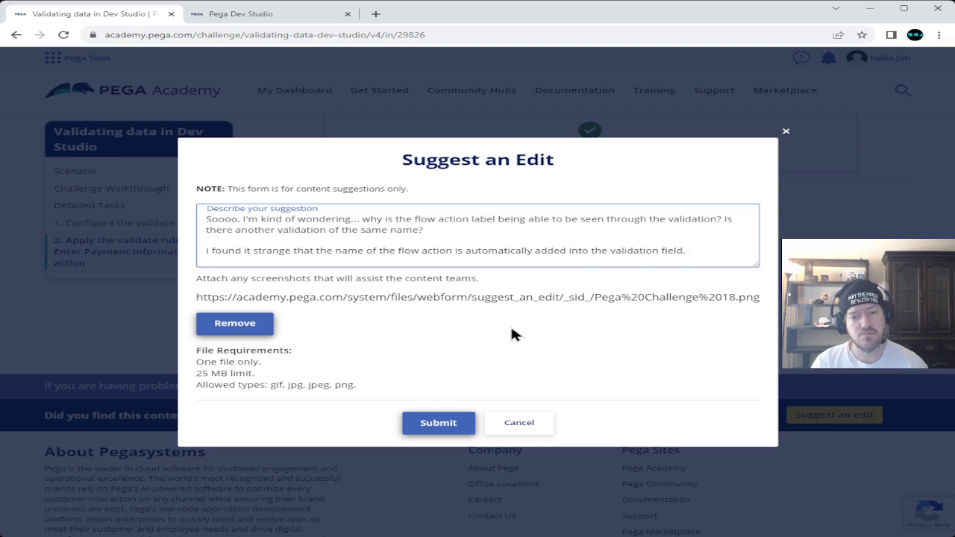
{"action": "type", "text": "Why"}
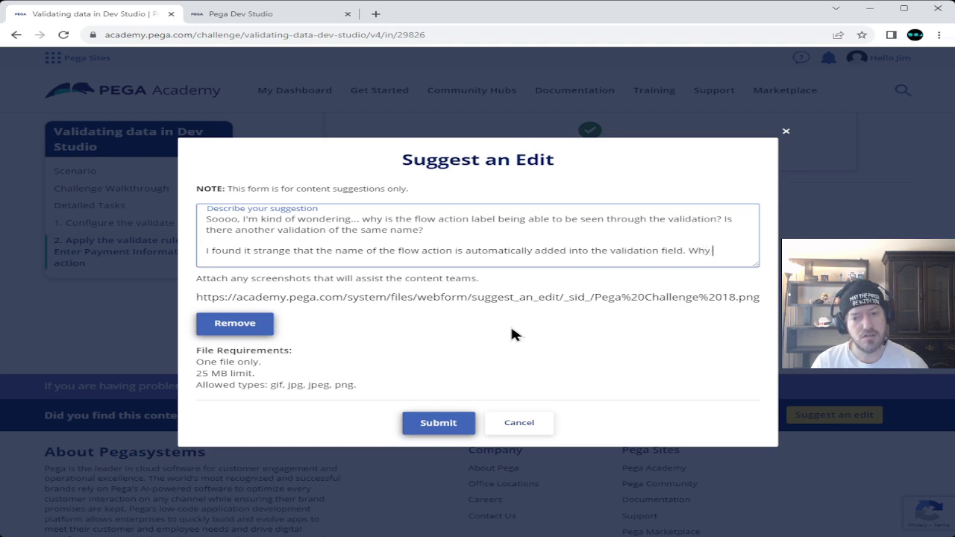
{"action": "type", "text": " is thit doing that?"}
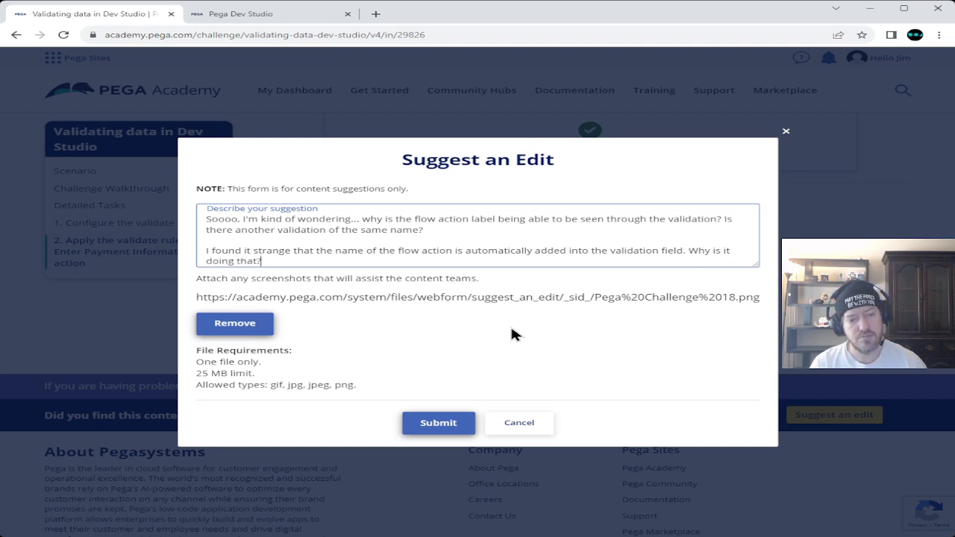
{"action": "key", "text": "Return"}
{"action": "key", "text": "Return"}
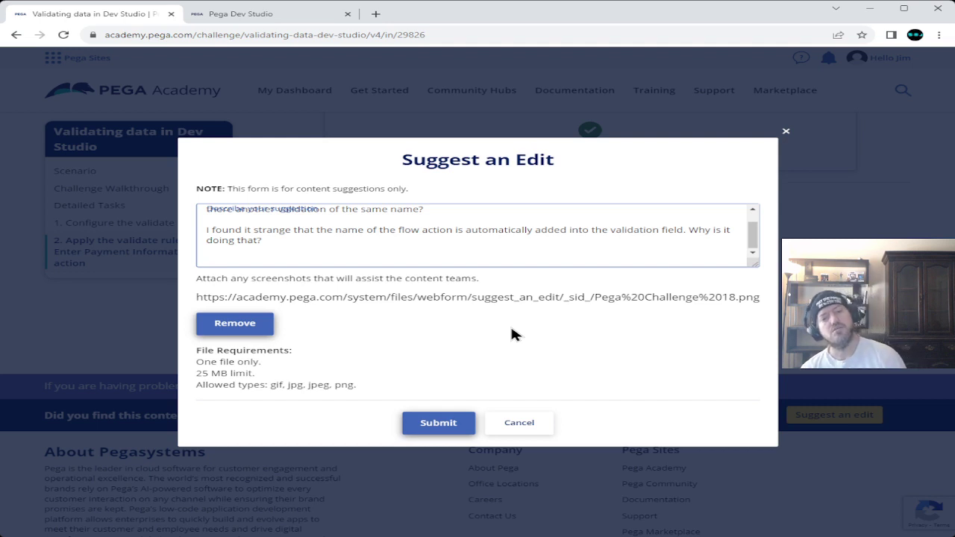
- Ask why the date is tested without date validation, and regret not creating the edit validation rule
{"action": "type", "text": "Also..."}
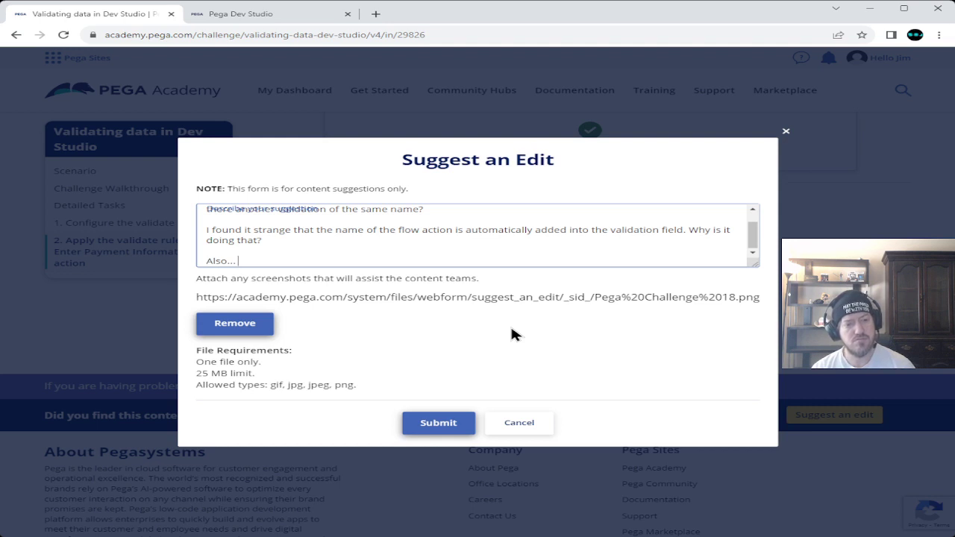
{"action": "type", "text": " we didn"}
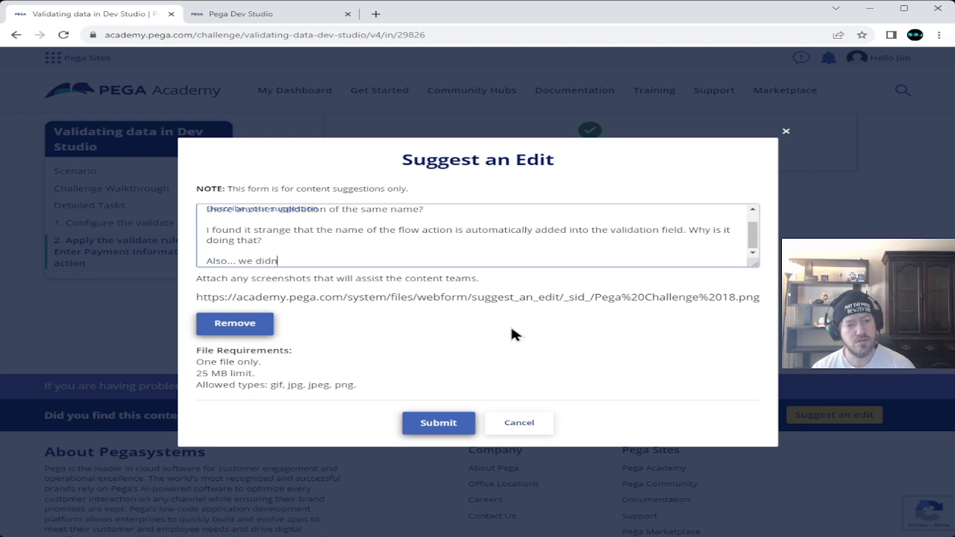
{"action": "type", "text": "'t do anything for the "}
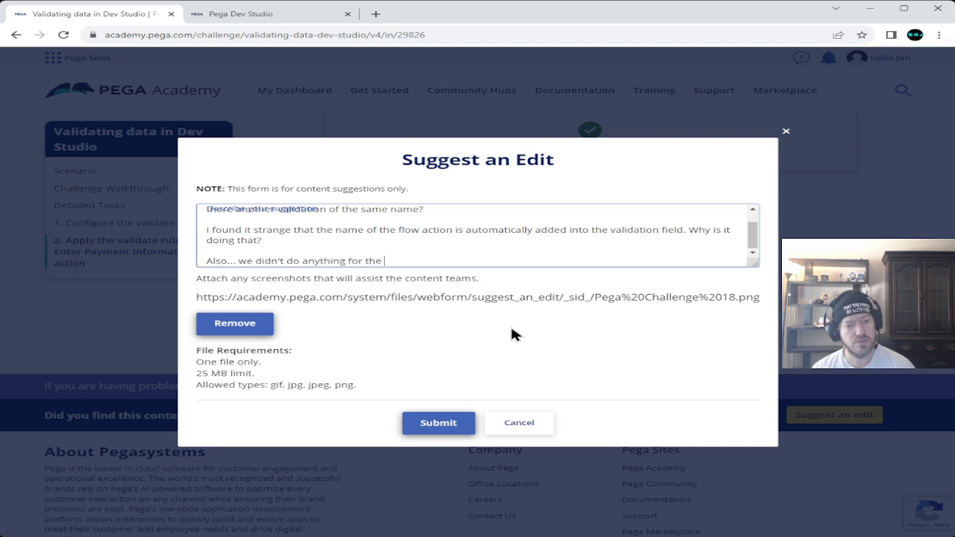
{"action": "type", "text": "date itself"}
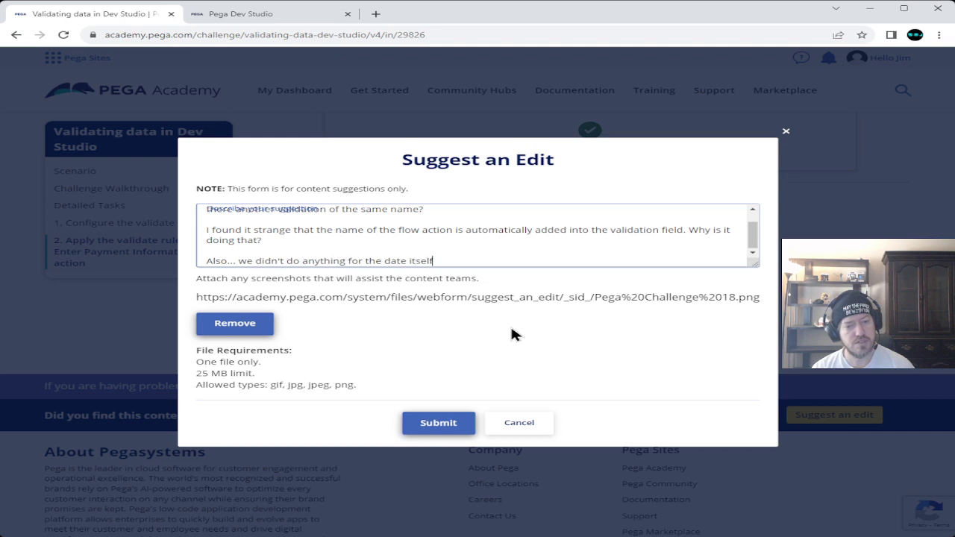
{"action": "type", "text": "... why"}
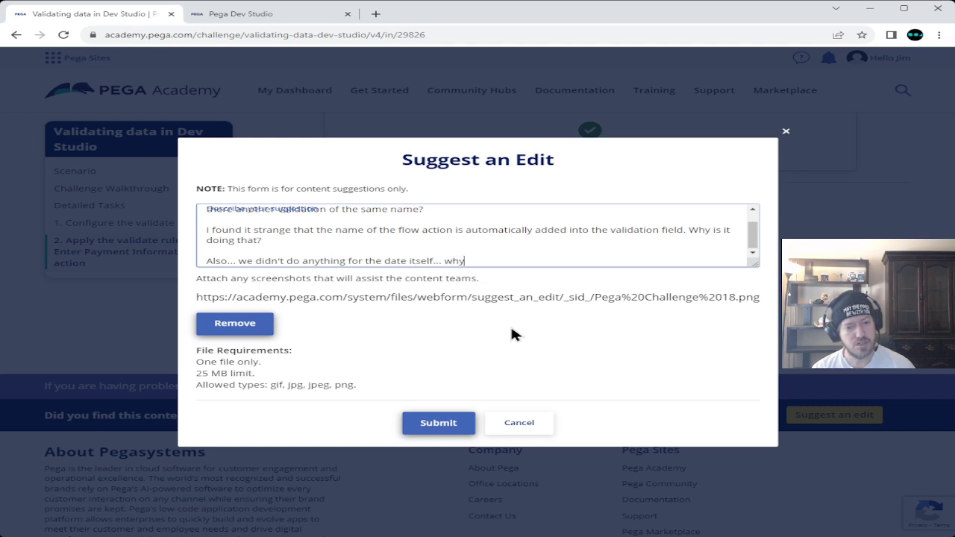
{"action": "type", "text": " is there a"}
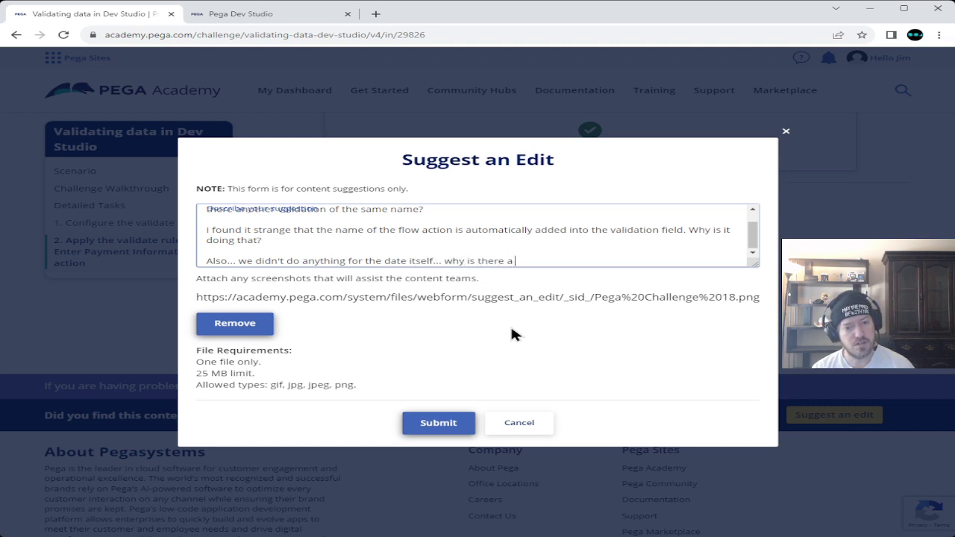
{"action": "type", "text": " test for th"}
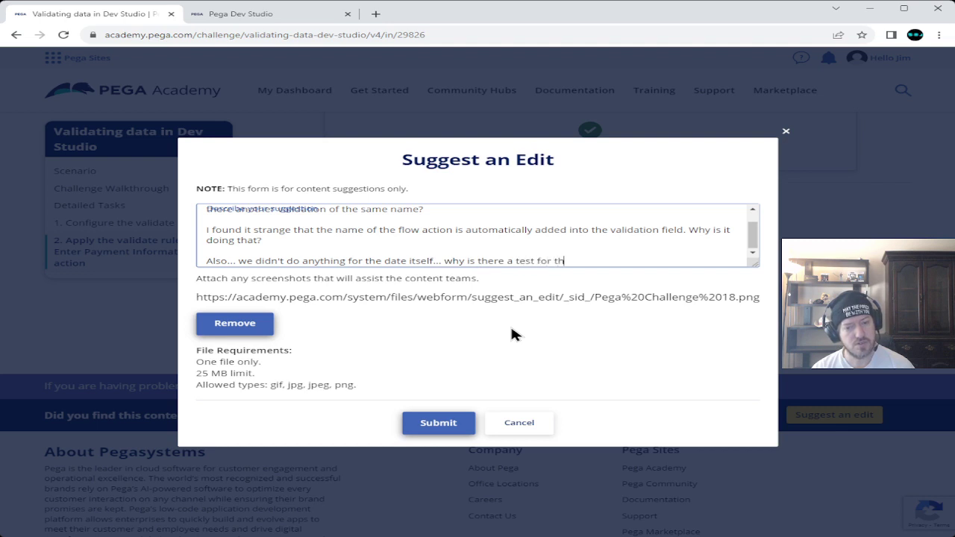
{"action": "type", "text": "e date being in"}
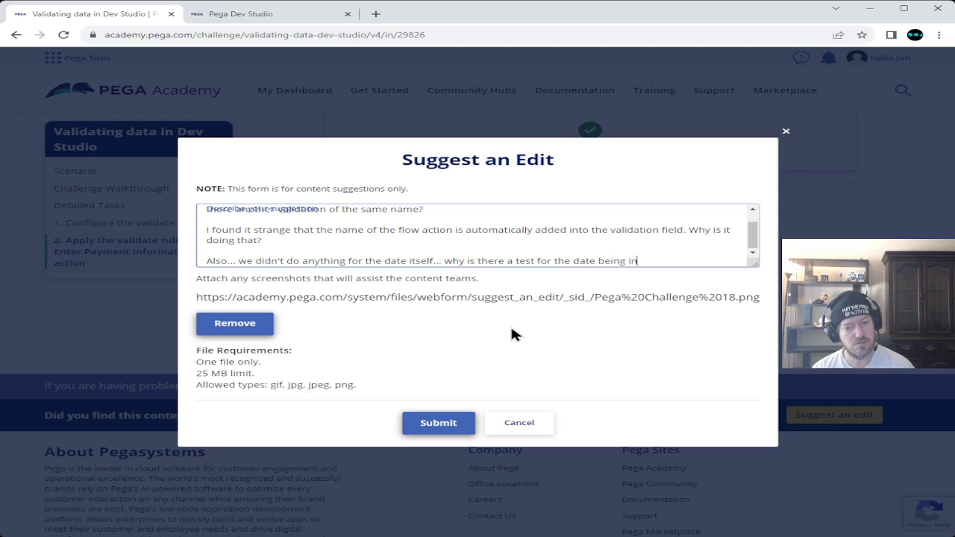
{"action": "type", "text": " the past? Sh"}
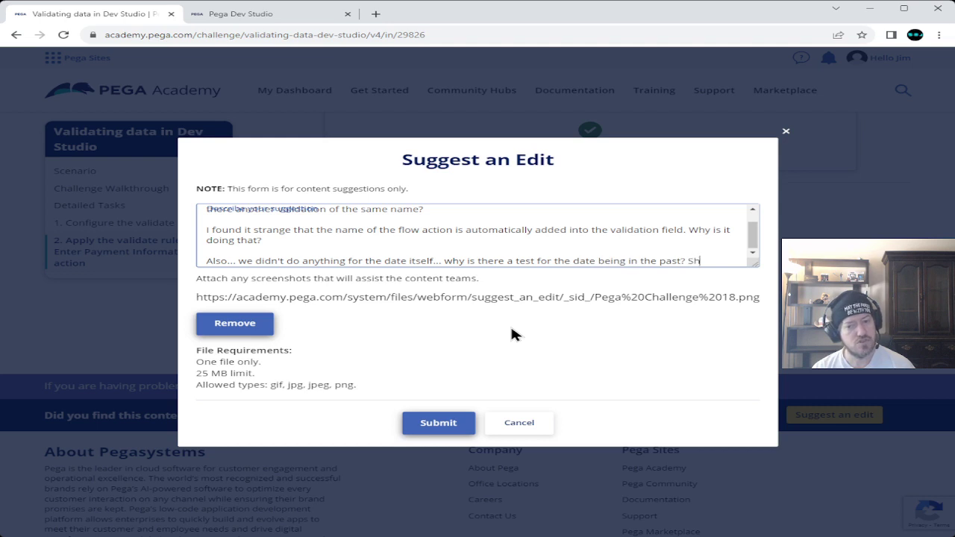
{"action": "type", "text": "ould n't we "}
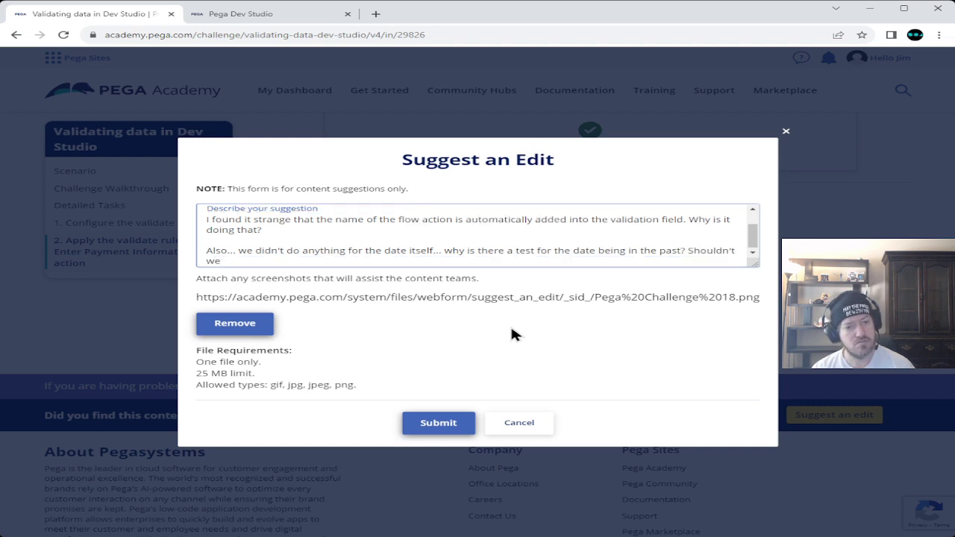
{"action": "type", "text": "have "}
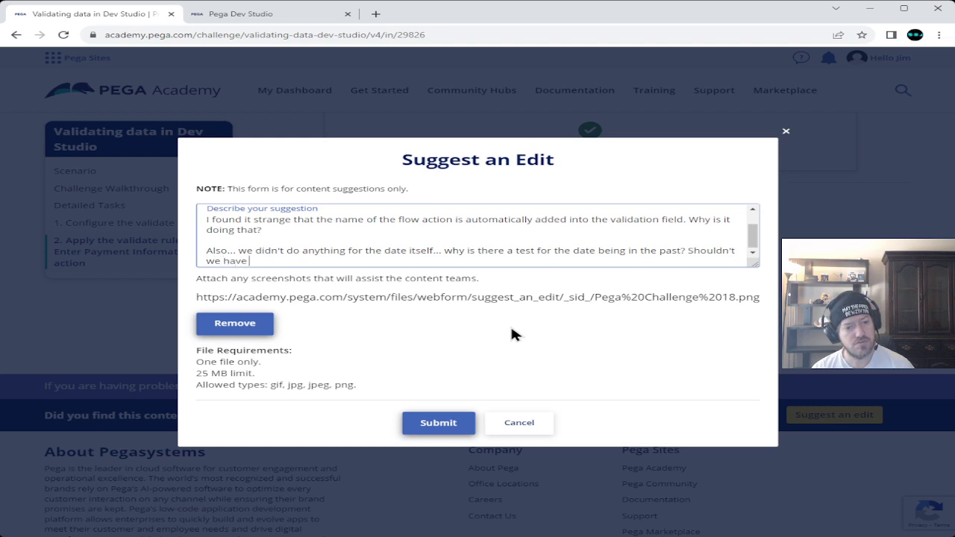
{"action": "type", "text": "done the "}
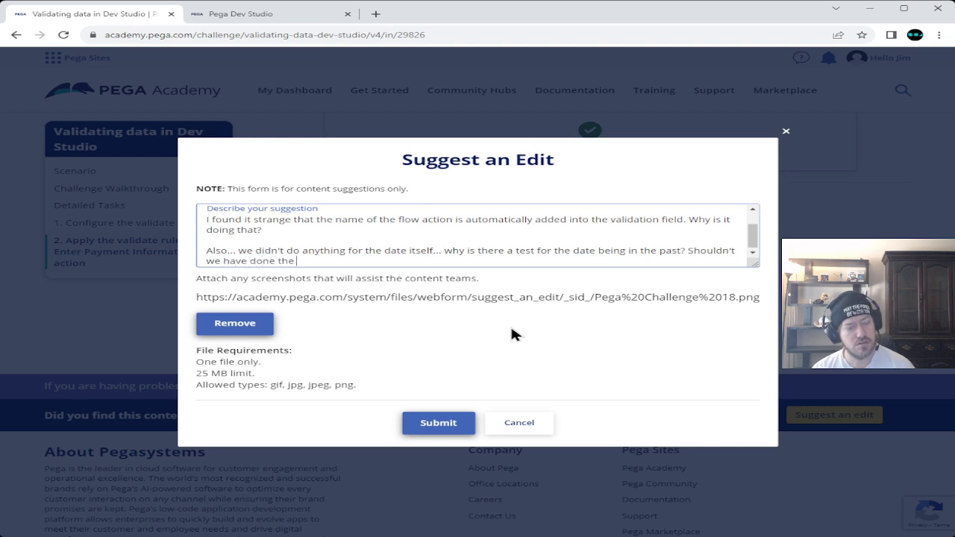
{"action": "type", "text": "validation test on that?"}
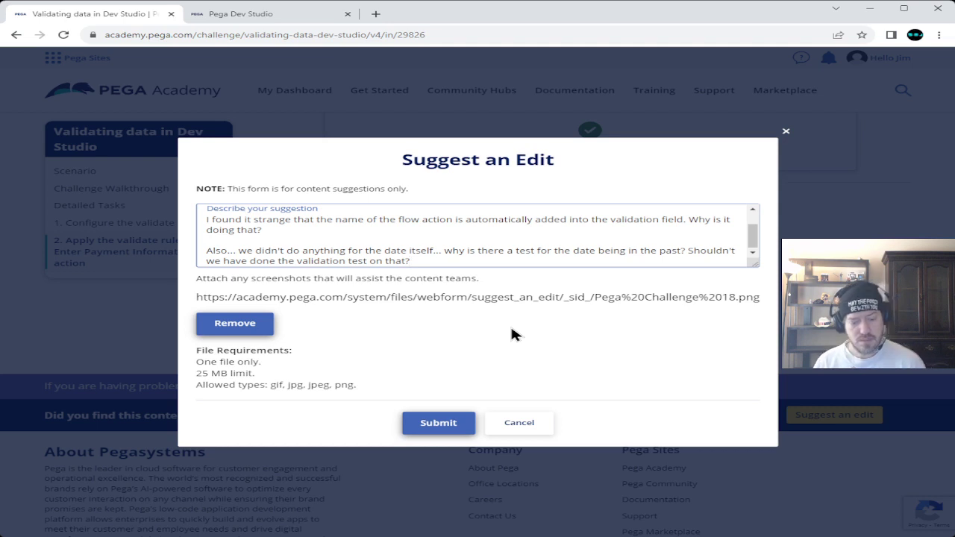
{"action": "key", "text": "Return"}
{"action": "key", "text": "Return"}
{"action": "type", "text": "It's also too "}
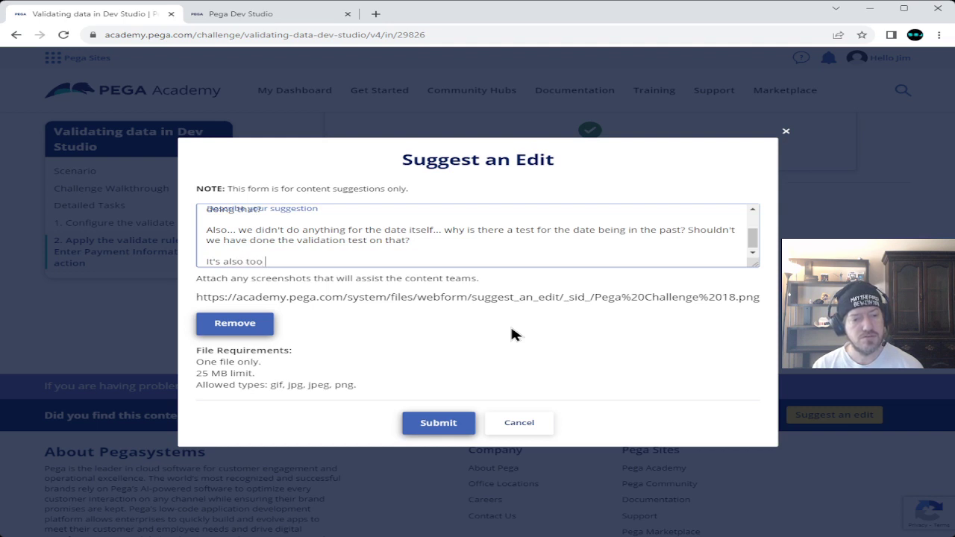
{"action": "type", "text": "bad that we "}
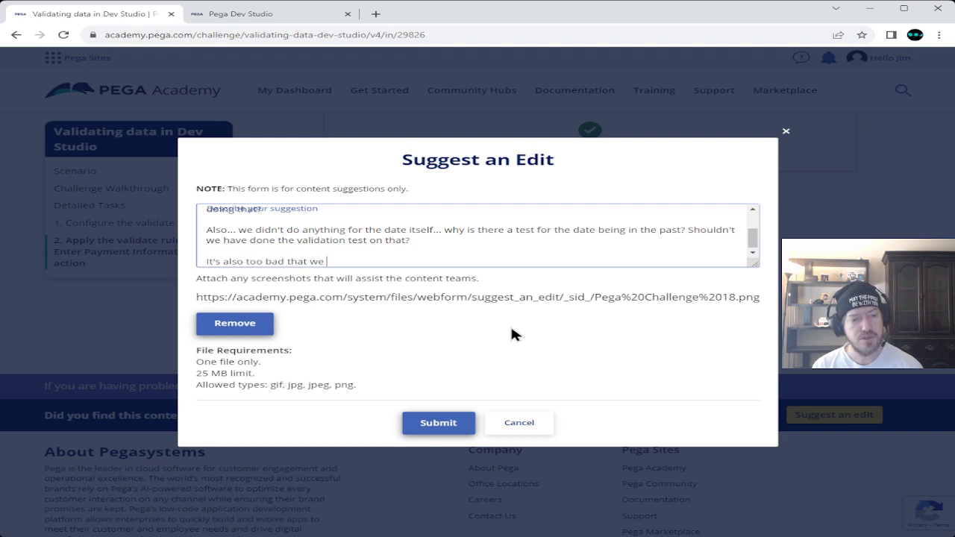
{"action": "type", "text": "couldn't"}
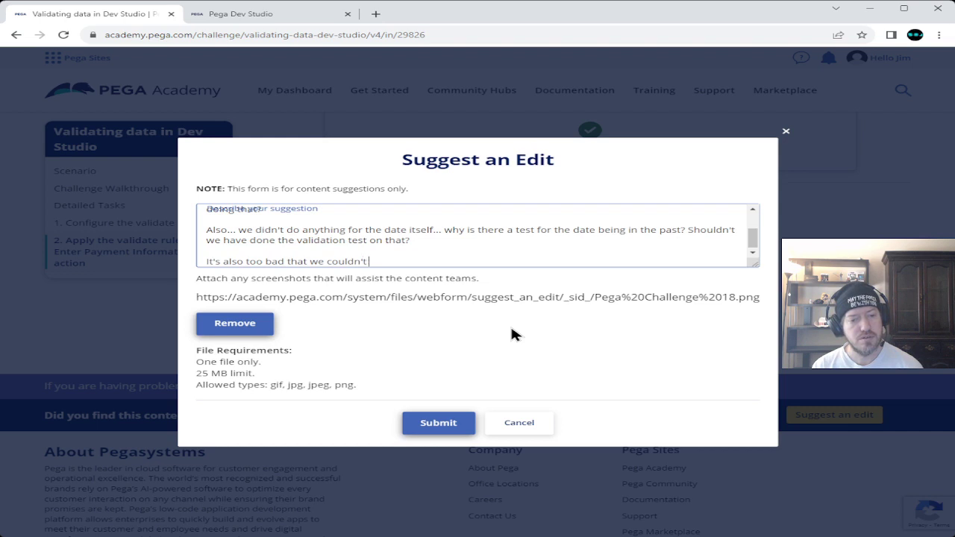
{"action": "type", "text": " create the "}
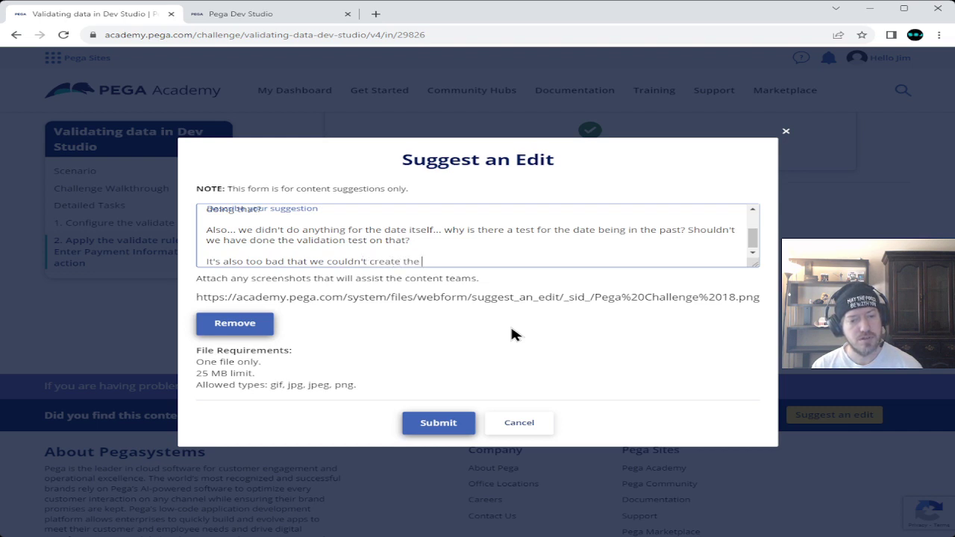
{"action": "type", "text": "\"edit "}
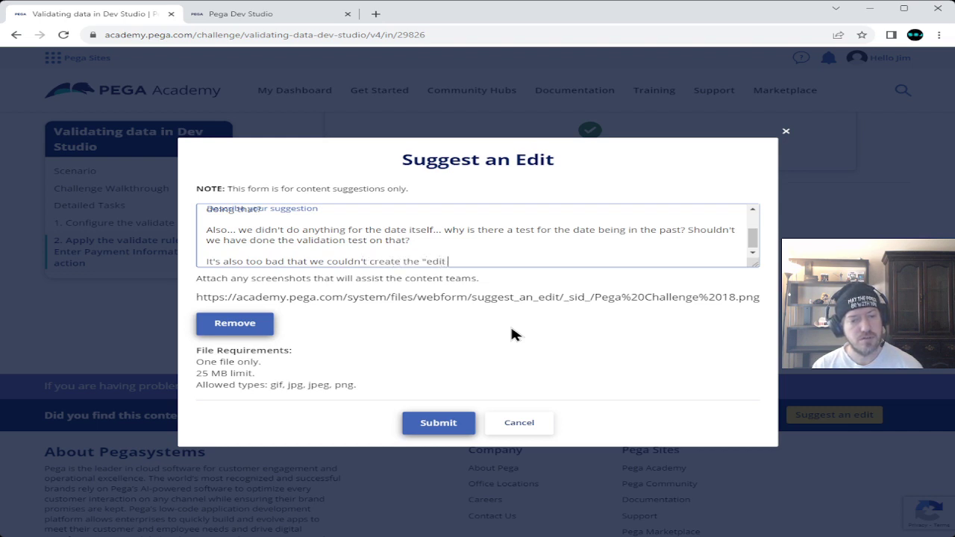
{"action": "type", "text": "validatio"}
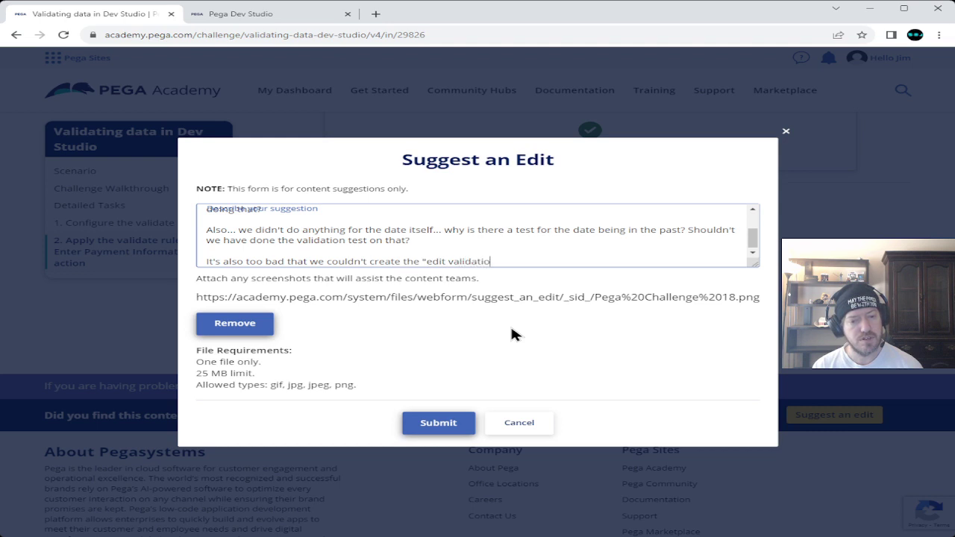
{"action": "type", "text": "n rule\""}
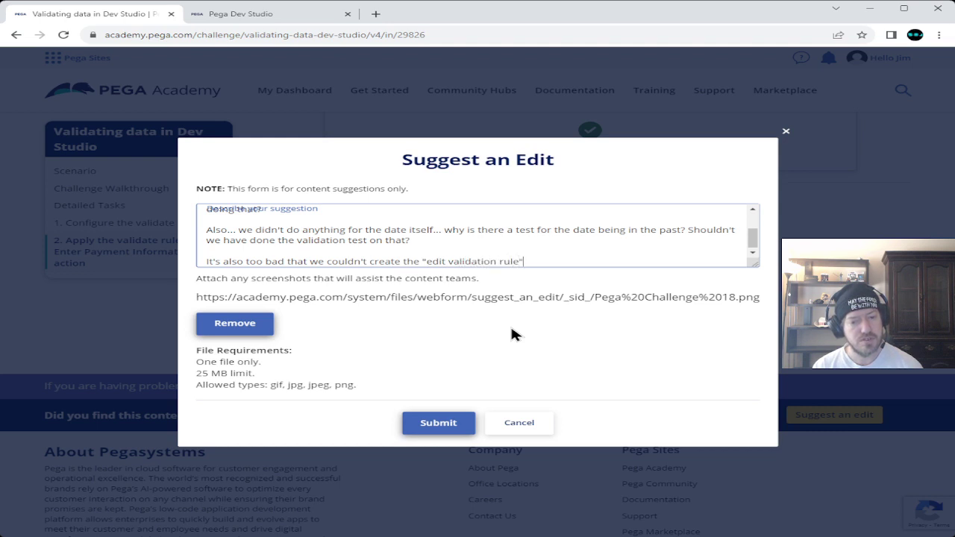
{"action": "type", "text": " our"}
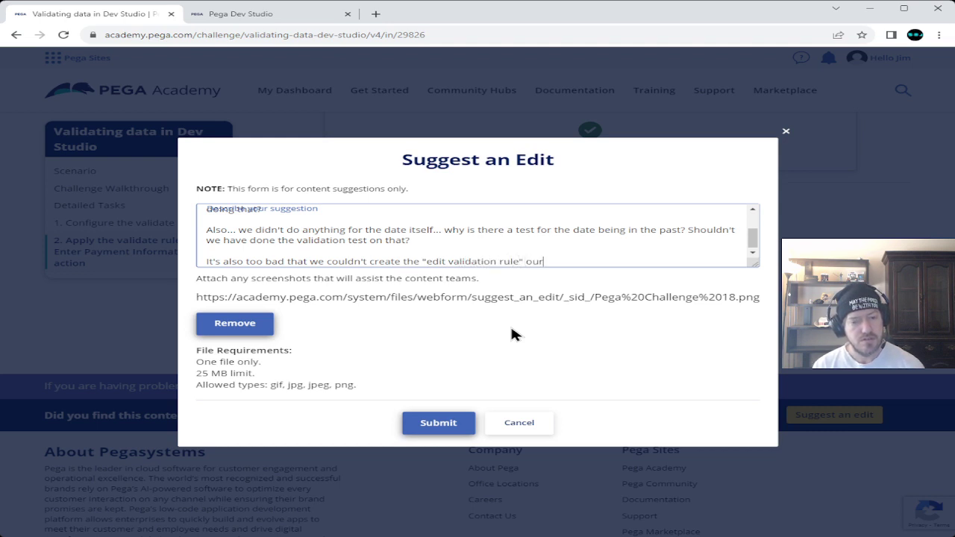
{"action": "type", "text": "selves to"}
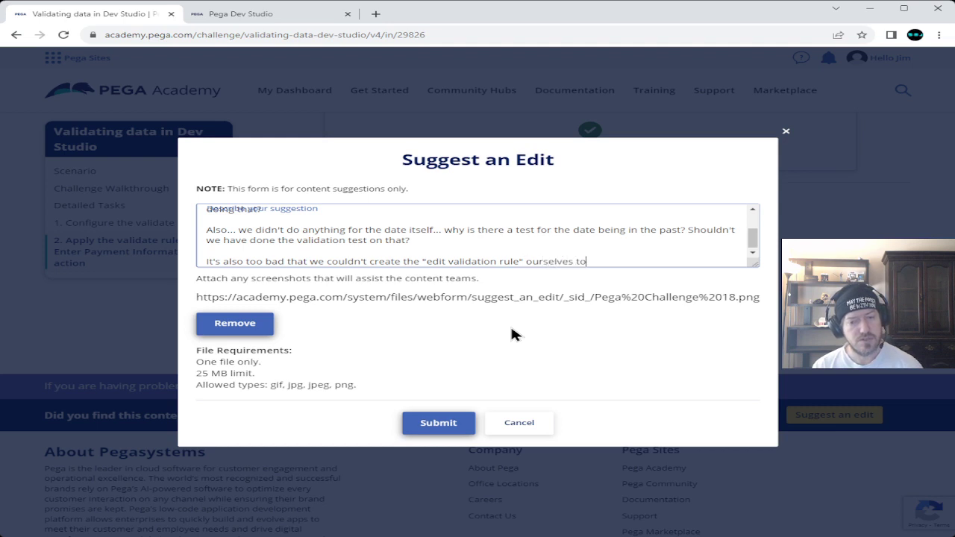
{"action": "type", "text": " see th"}
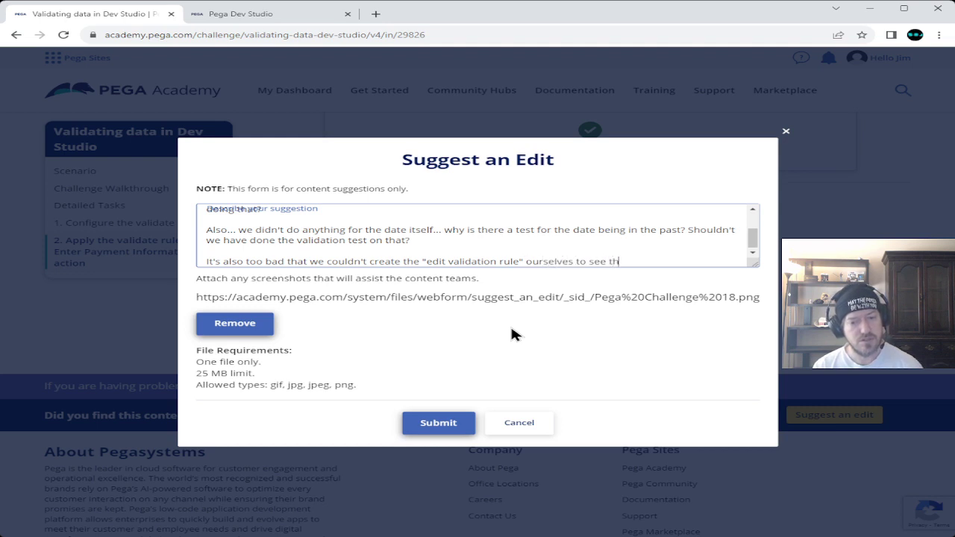
{"action": "type", "text": "e steps "}
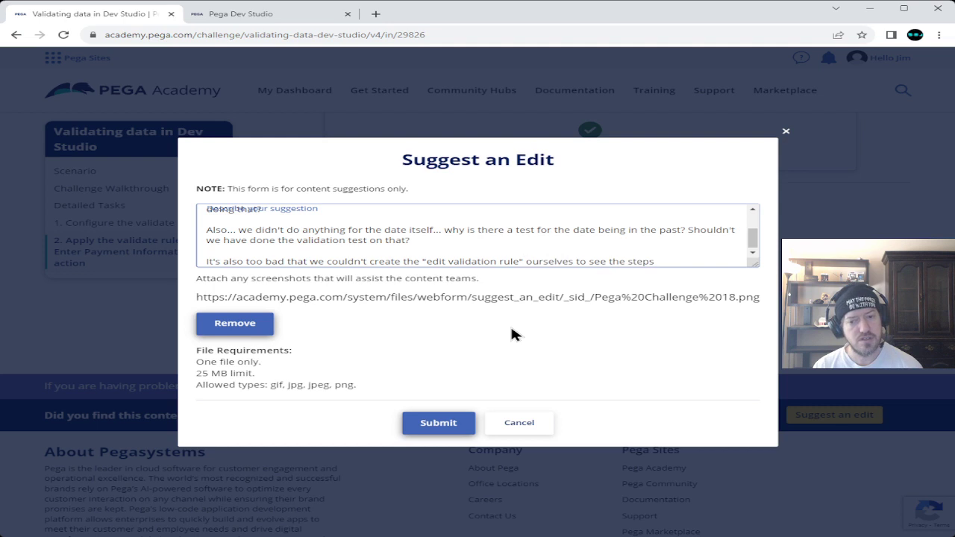
{"action": "type", "text": "that were "}
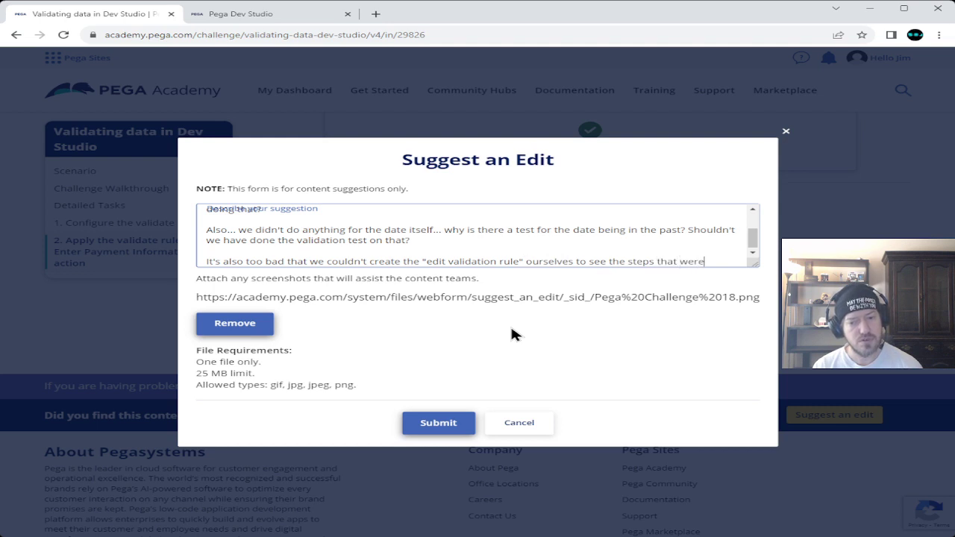
{"action": "type", "text": "needed "}
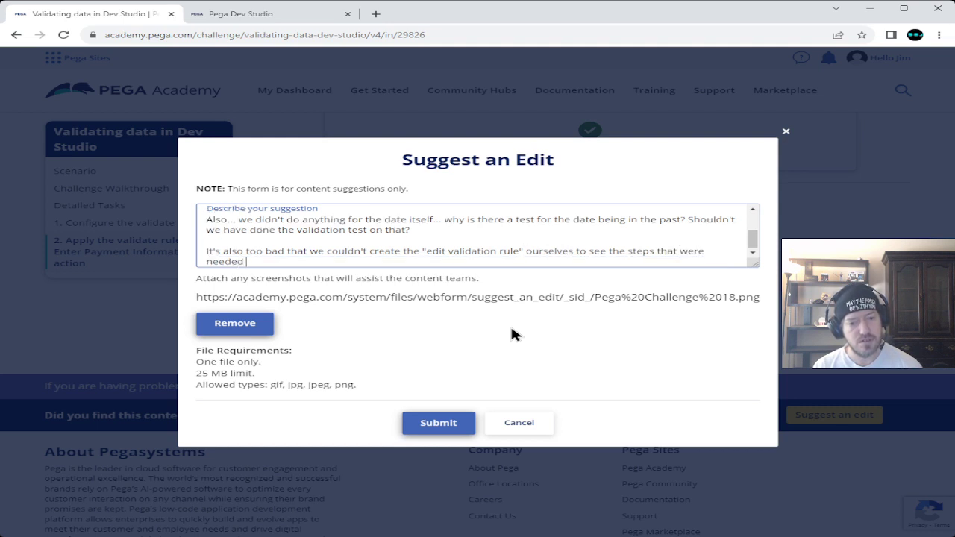
{"action": "type", "text": "there"}
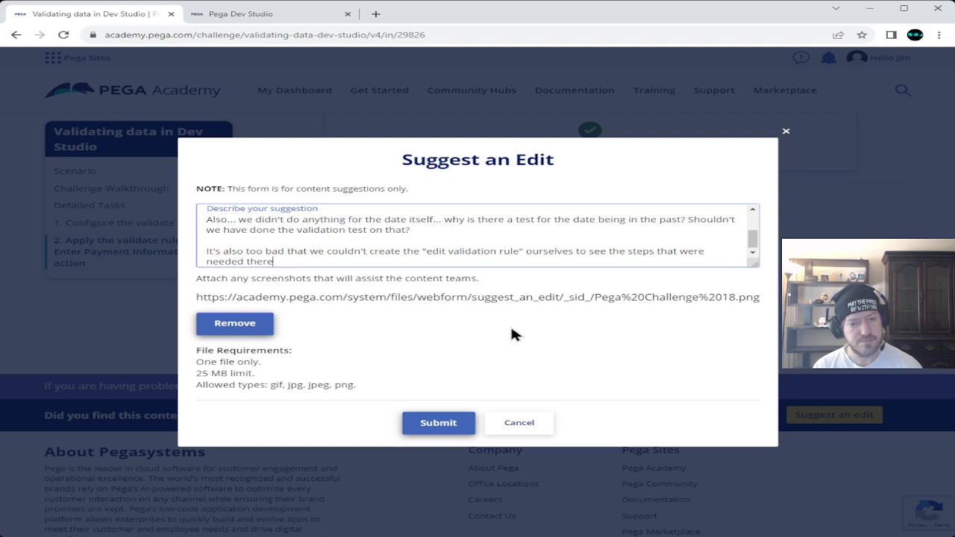
{"action": "type", "text": "."}
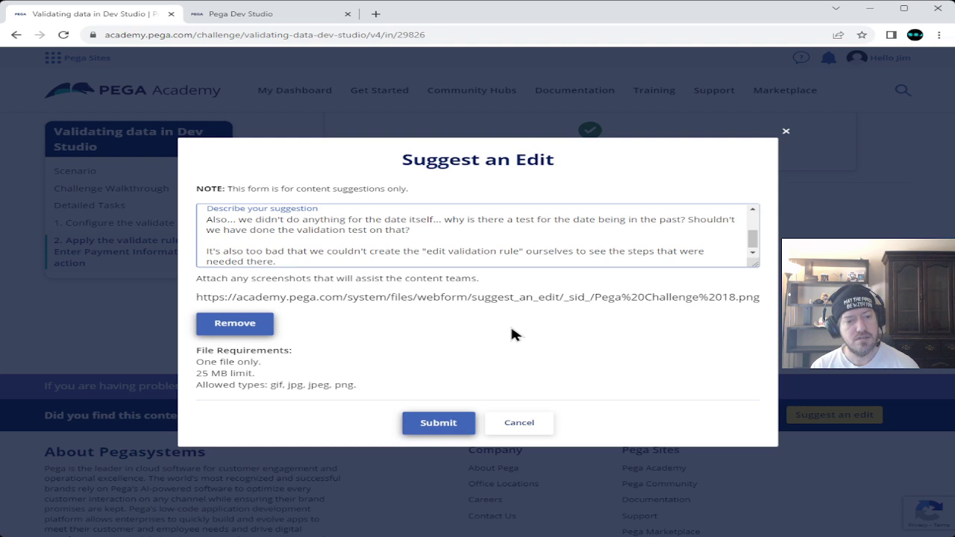
- Begin the suggestion's next sentence: 'Because that would most likely be given to a new employee…'
{"action": "type", "text": "Because that"}
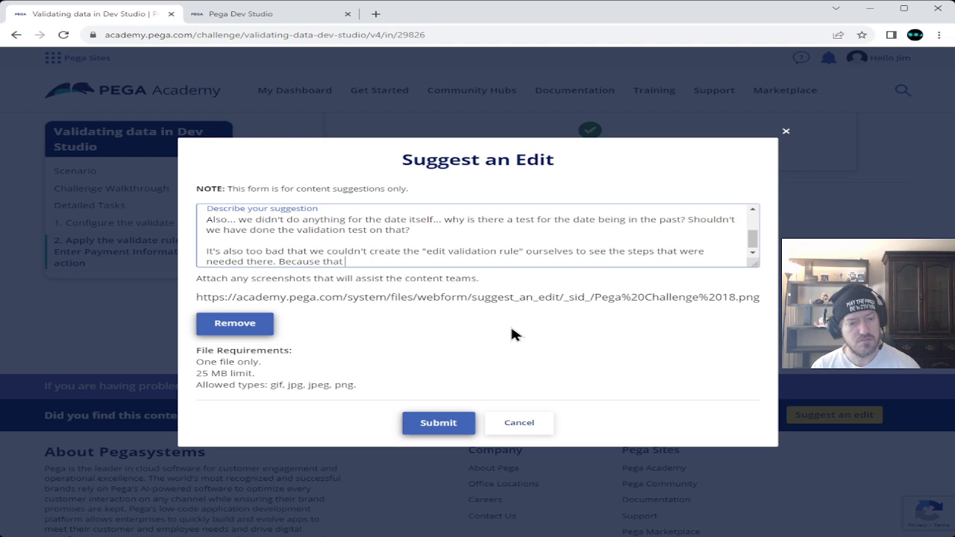
{"action": "type", "text": " would m"}
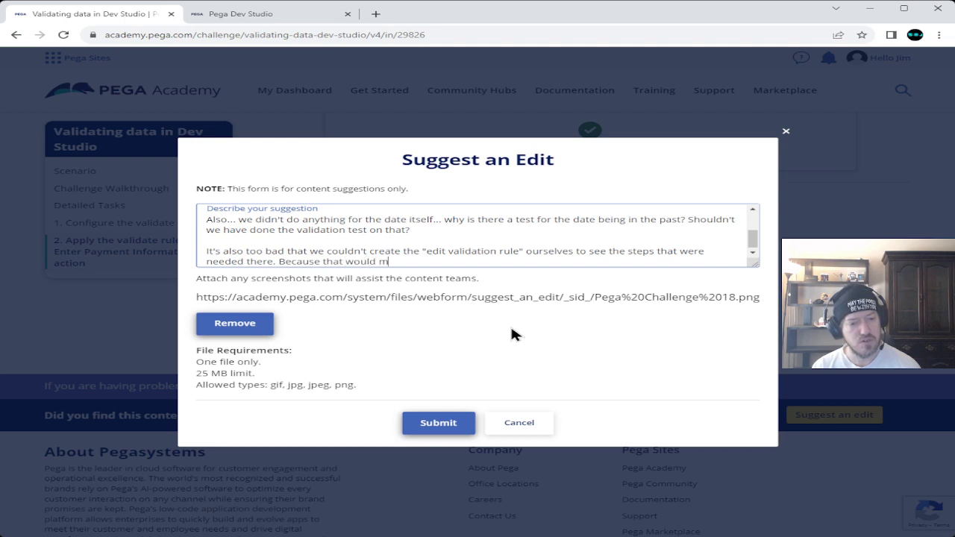
{"action": "type", "text": "ost likely be "}
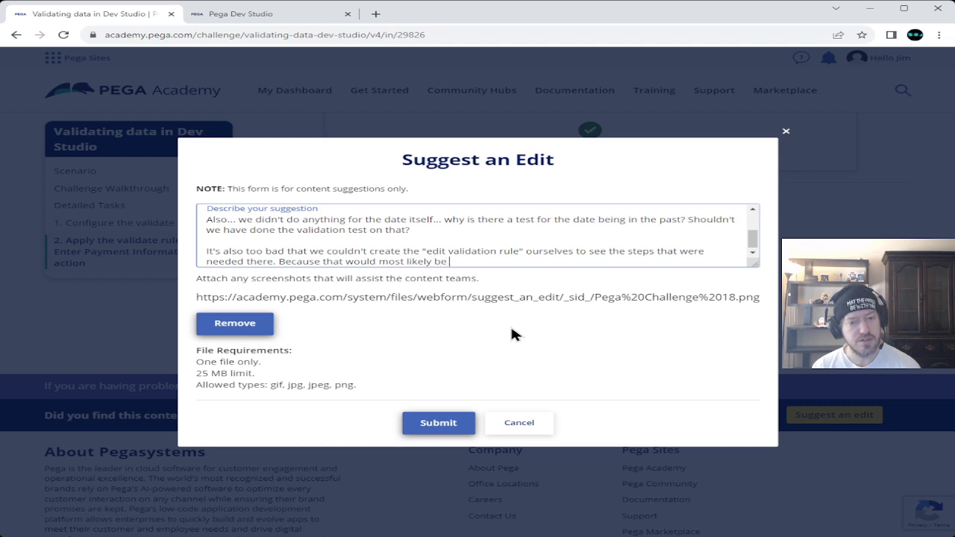
{"action": "type", "text": "given to a new e"}
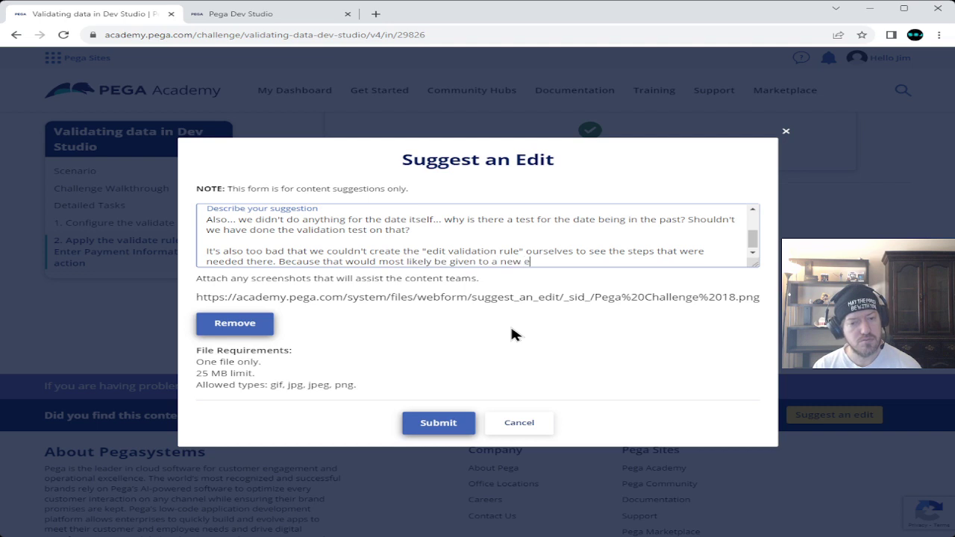
{"action": "type", "text": "mployee "}
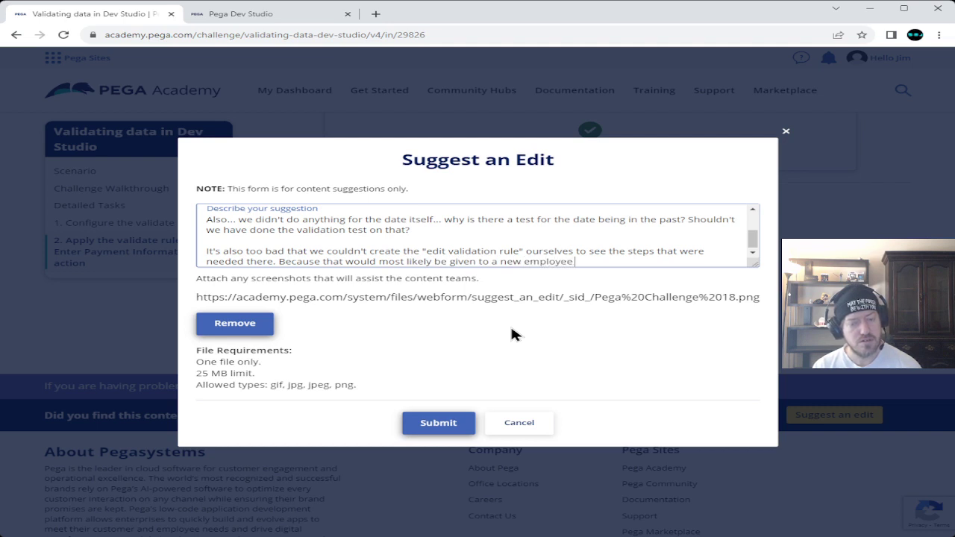
{"action": "type", "text": "seeing that it"}
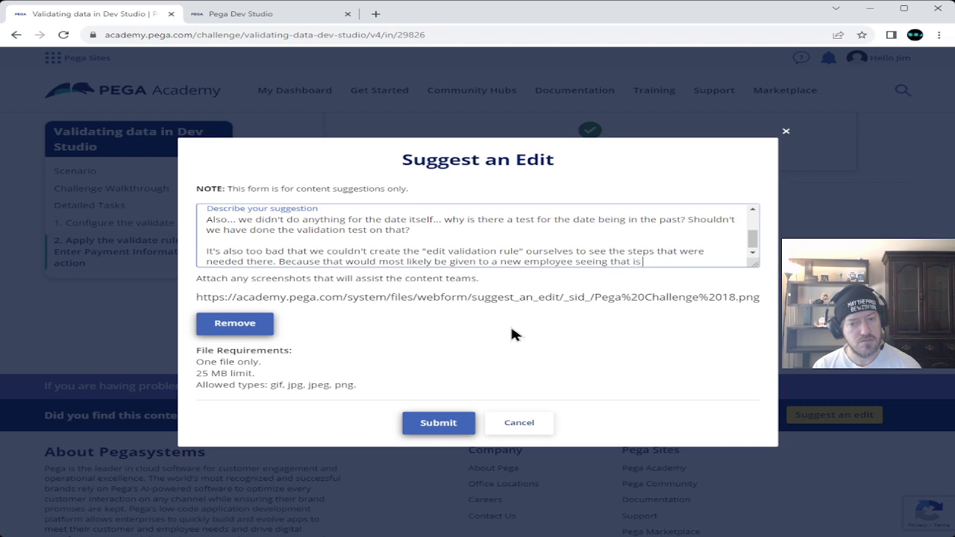
{"action": "type", "text": " really wasn't that "}
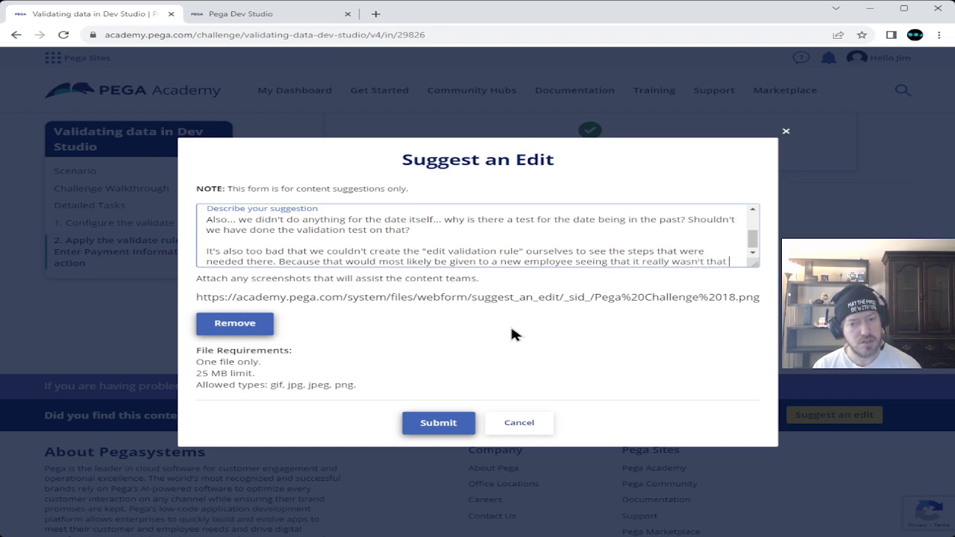
{"action": "type", "text": "difficult to"}
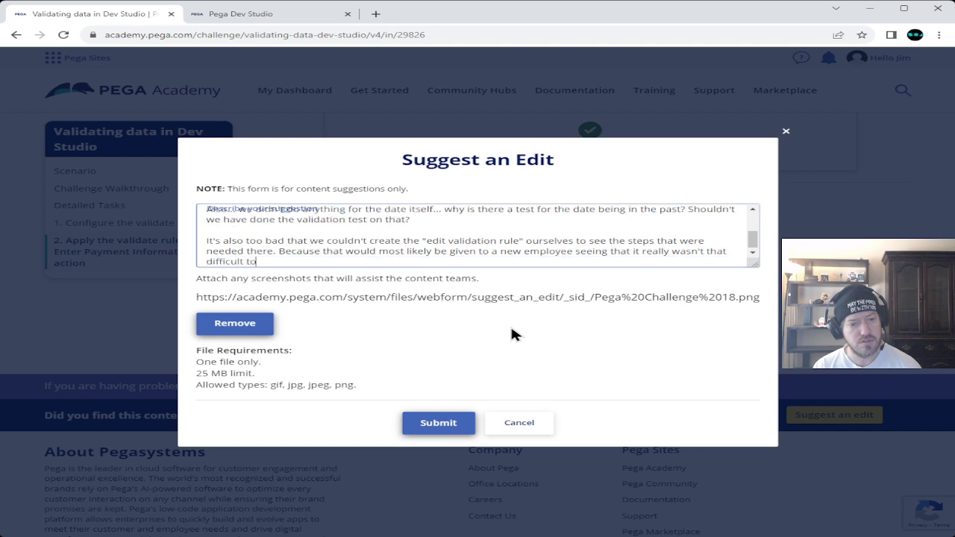
{"action": "type", "text": " create that validation rule itself."}
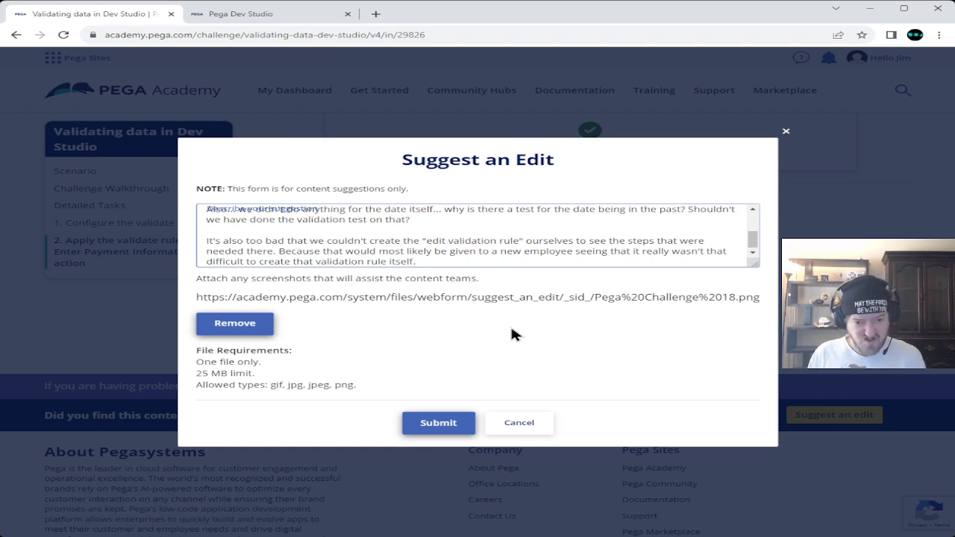
- Close the suggestion's new-employee argument with the remark 'Just saying...'
{"action": "type", "text": "Ju"}
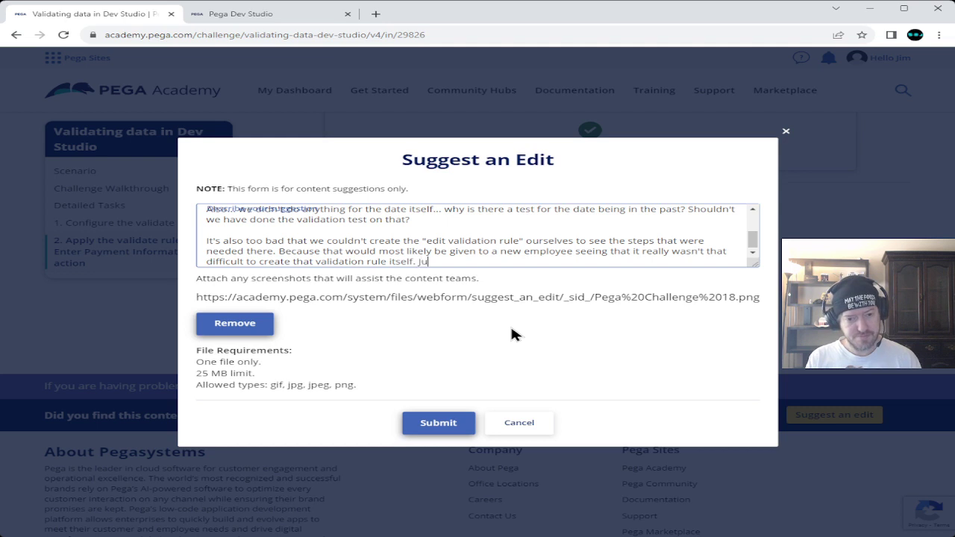
{"action": "type", "text": "st saying..."}
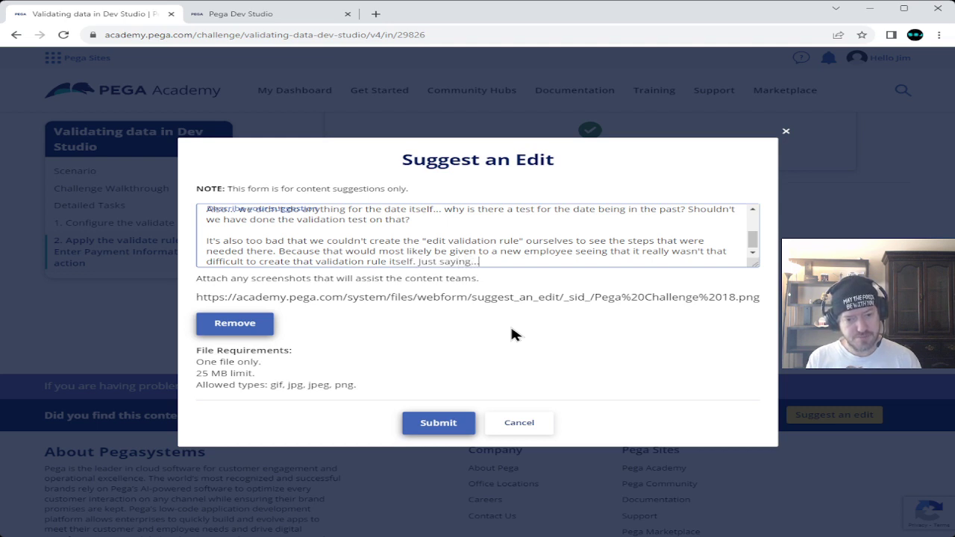
- Submit the edit suggestion and dismiss the thank-you confirmation
{"action": "left_click", "coordinate": [438, 425]}
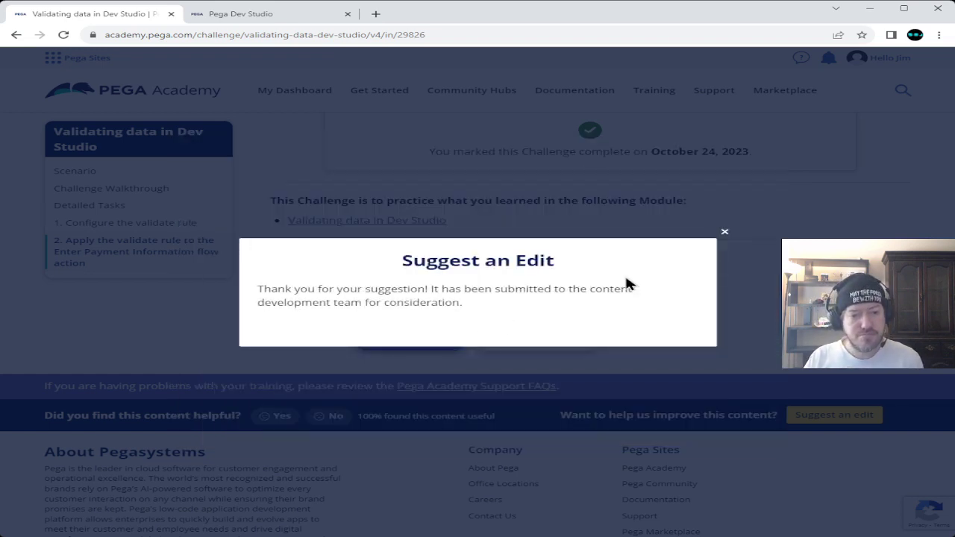
{"action": "left_click", "coordinate": [724, 236]}
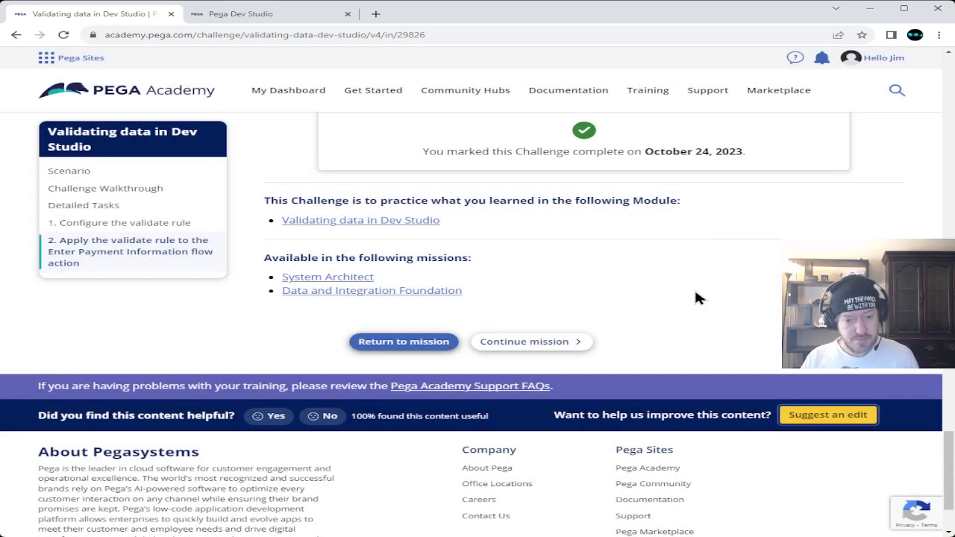
{"action": "scroll", "coordinate": [672, 339], "scroll_direction": "up", "scroll_amount": 15}
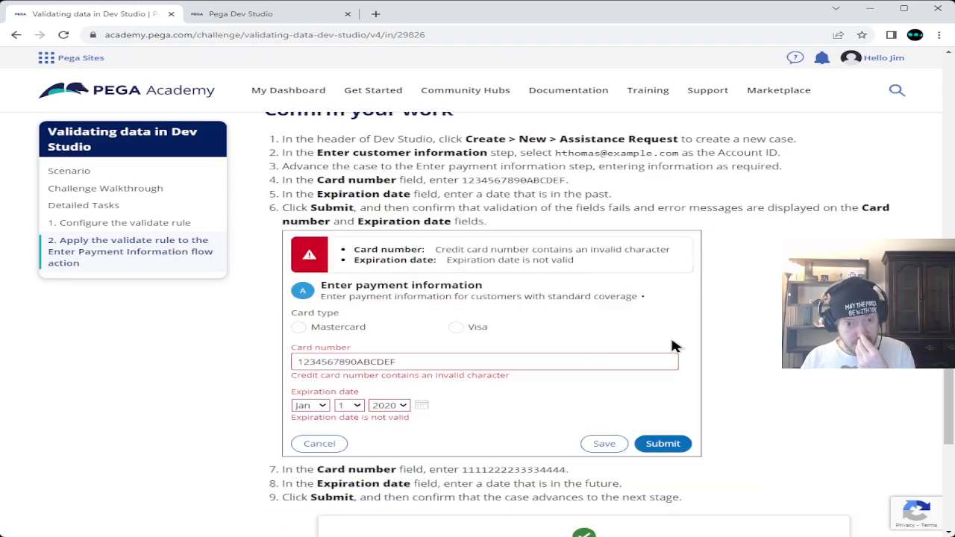
{"action": "scroll", "coordinate": [670, 345], "scroll_direction": "up", "scroll_amount": 15}
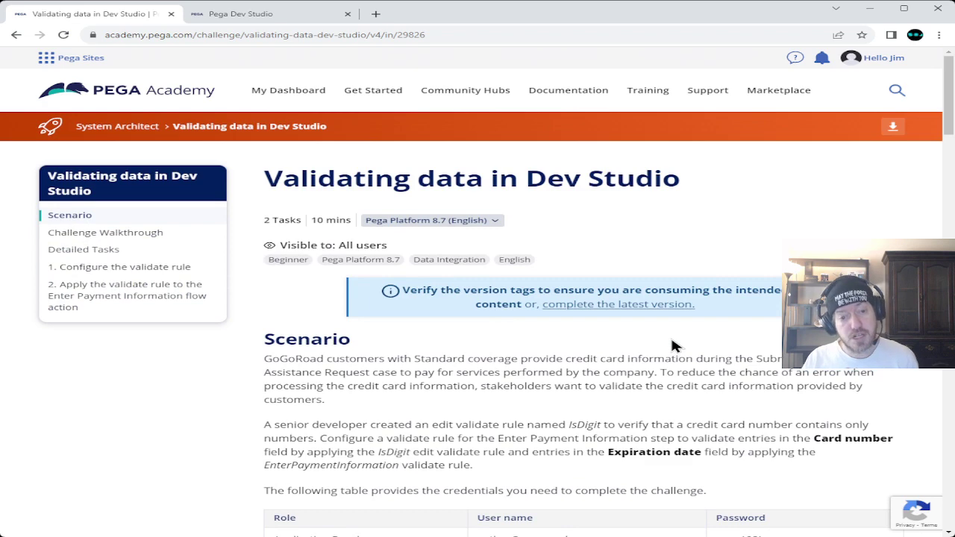
- From the System Architect mission page, open the Accessing sourced data in a case module
{"action": "left_click", "coordinate": [117, 127]}
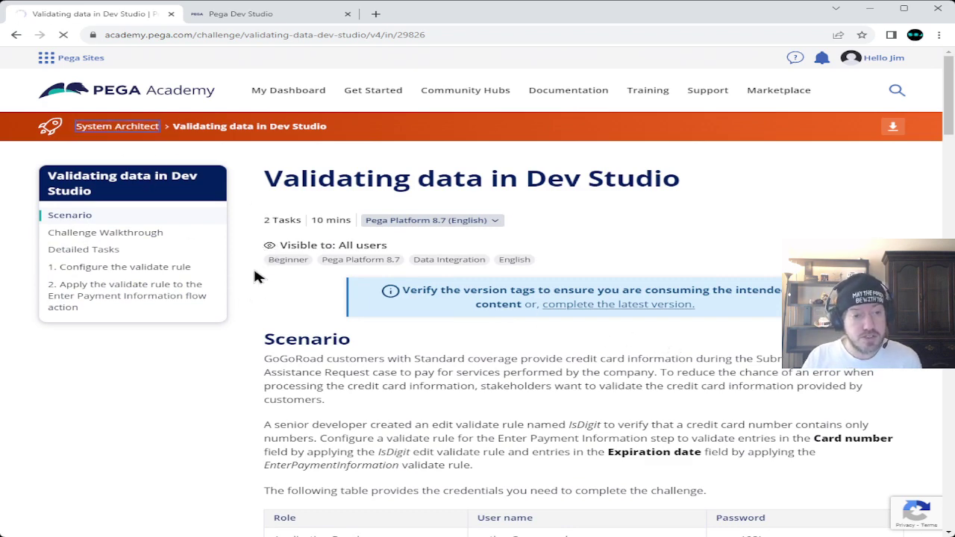
{"action": "scroll", "coordinate": [254, 271], "scroll_direction": "down", "scroll_amount": 20}
{"action": "scroll", "coordinate": [254, 272], "scroll_direction": "down", "scroll_amount": 8}
{"action": "scroll", "coordinate": [255, 275], "scroll_direction": "up", "scroll_amount": 2}
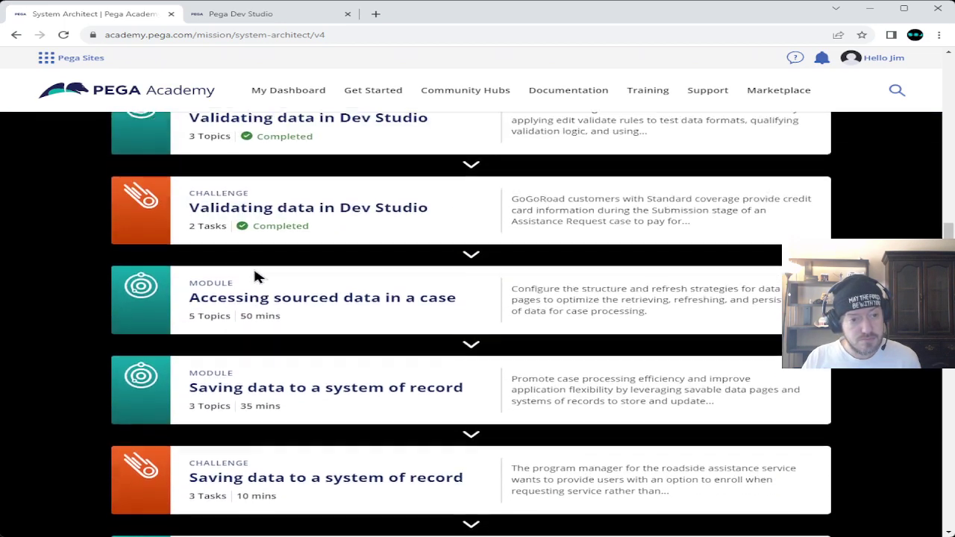
{"action": "left_click", "coordinate": [266, 306]}
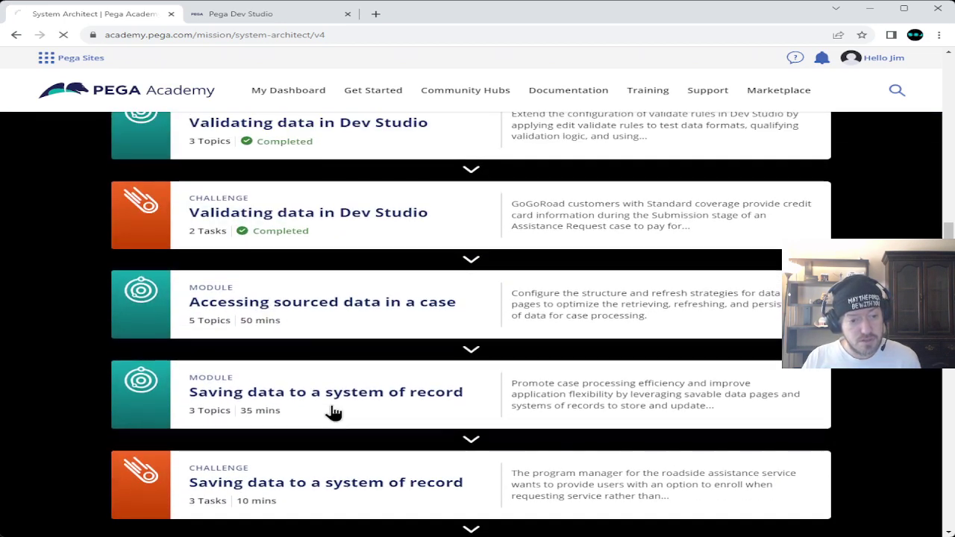